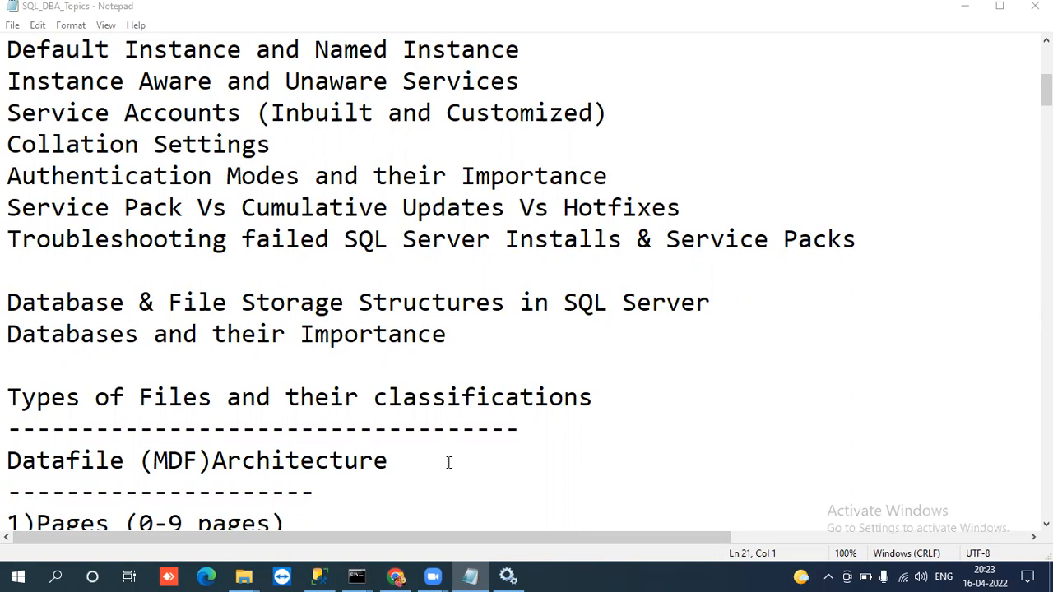
Go down the SQL DBA topics notes to the Pages and Extents lines under Datafile (MDF) Architecture.
left_click(421, 477)
key("Down")
key("Down")
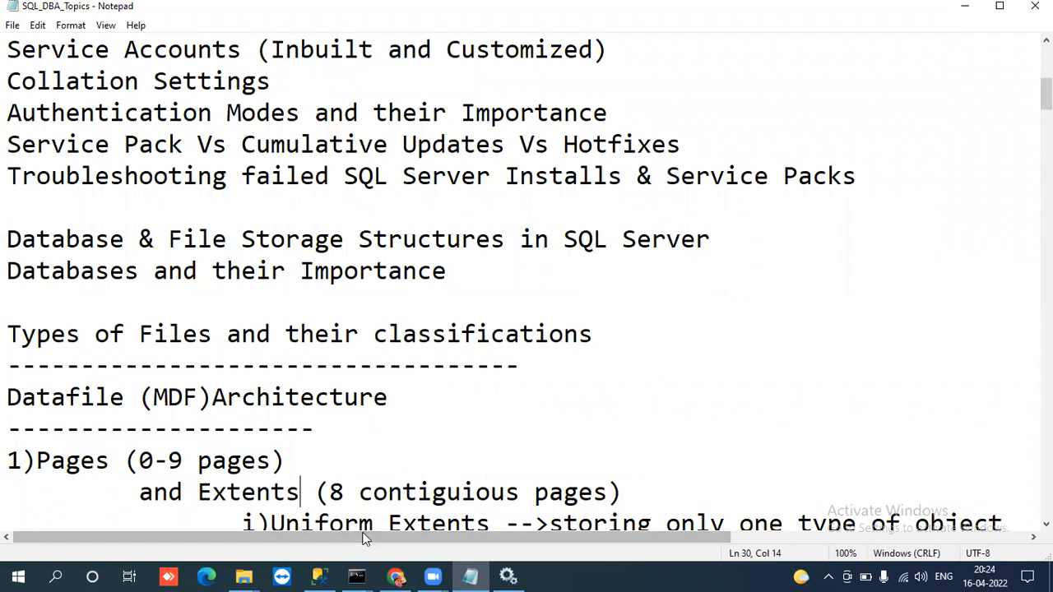
Switch to SQL Server Management Studio and examine the contents of the server's Databases folder in Object Explorer.
left_click(323, 576)
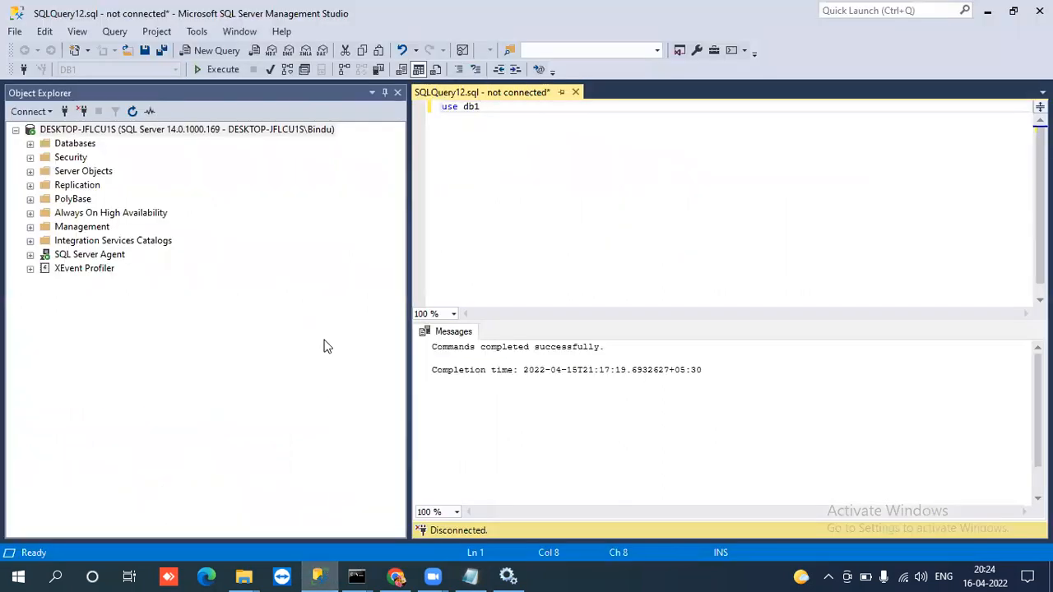
left_click(30, 144)
left_click(30, 145)
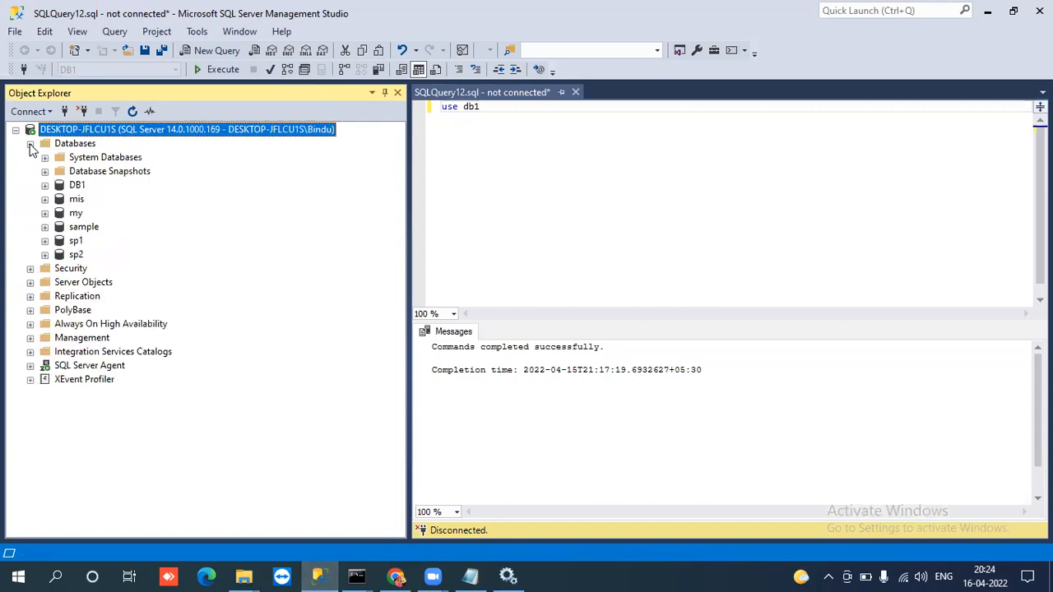
left_click(30, 144)
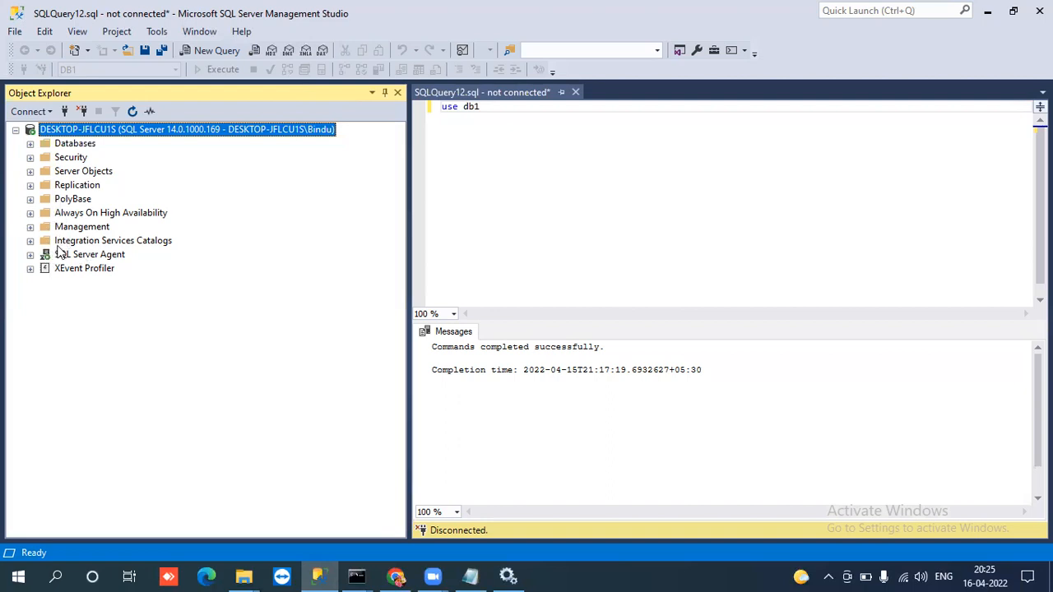
left_click(30, 144)
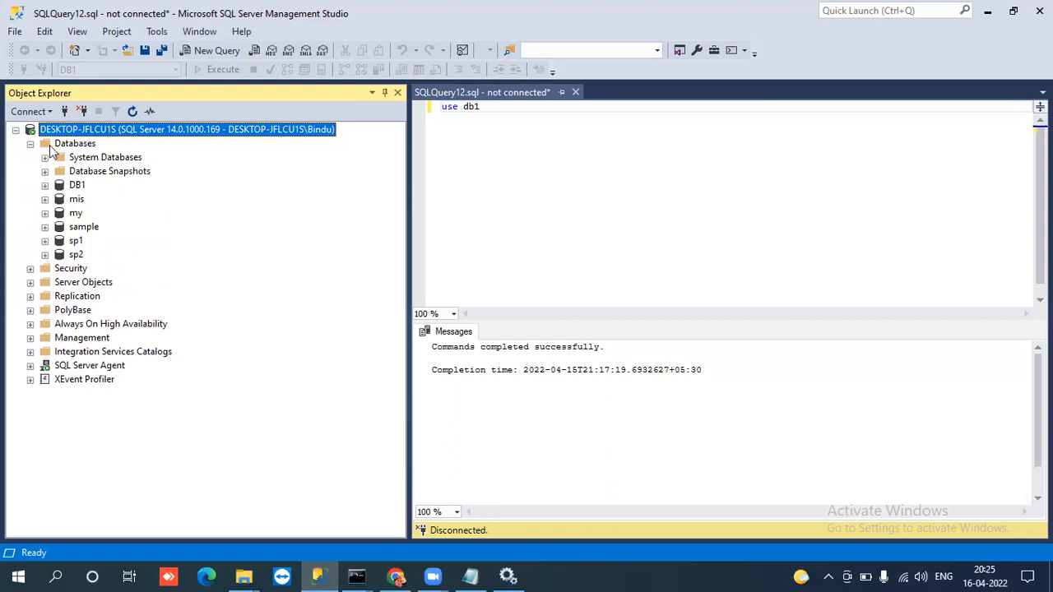
left_click(31, 144)
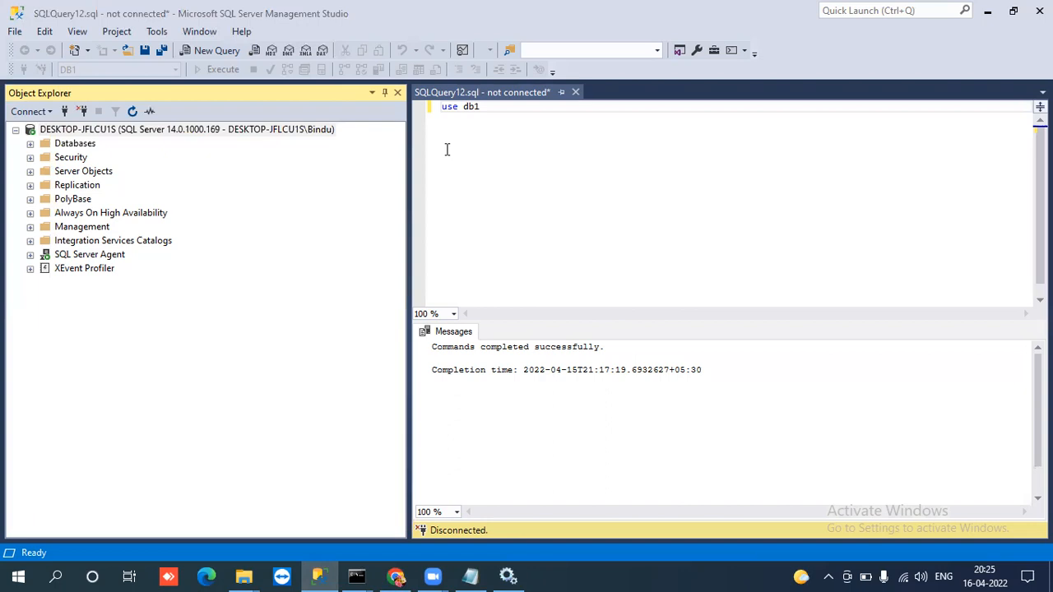
left_click(30, 144)
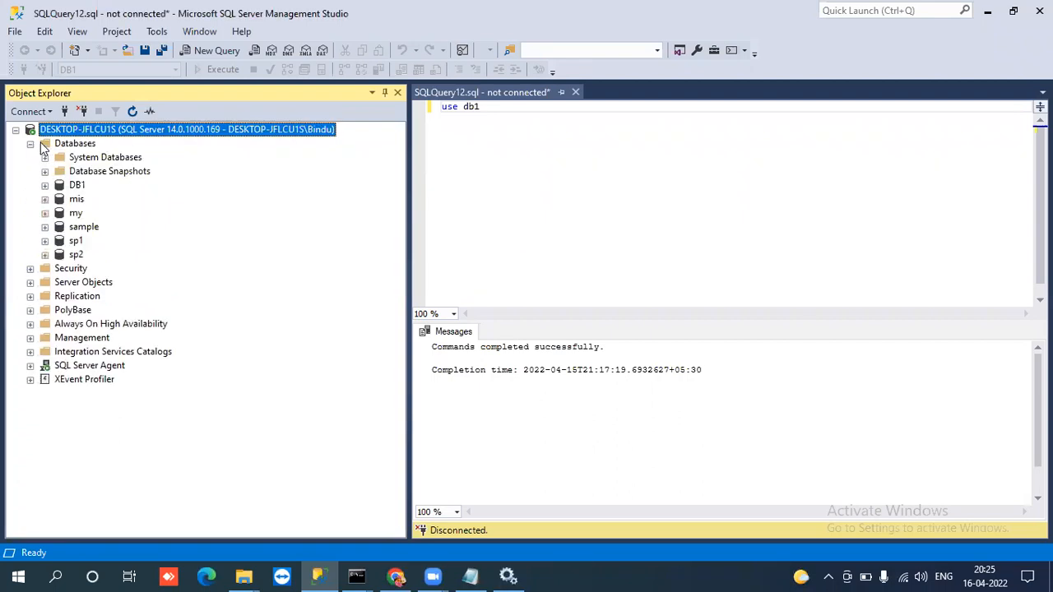
left_click(30, 144)
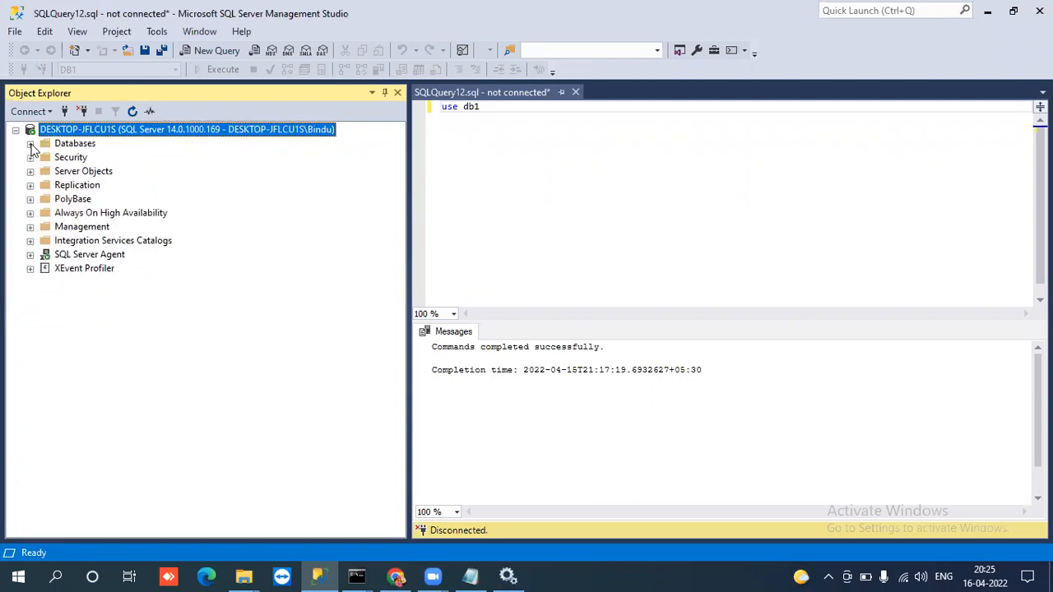
left_click(30, 144)
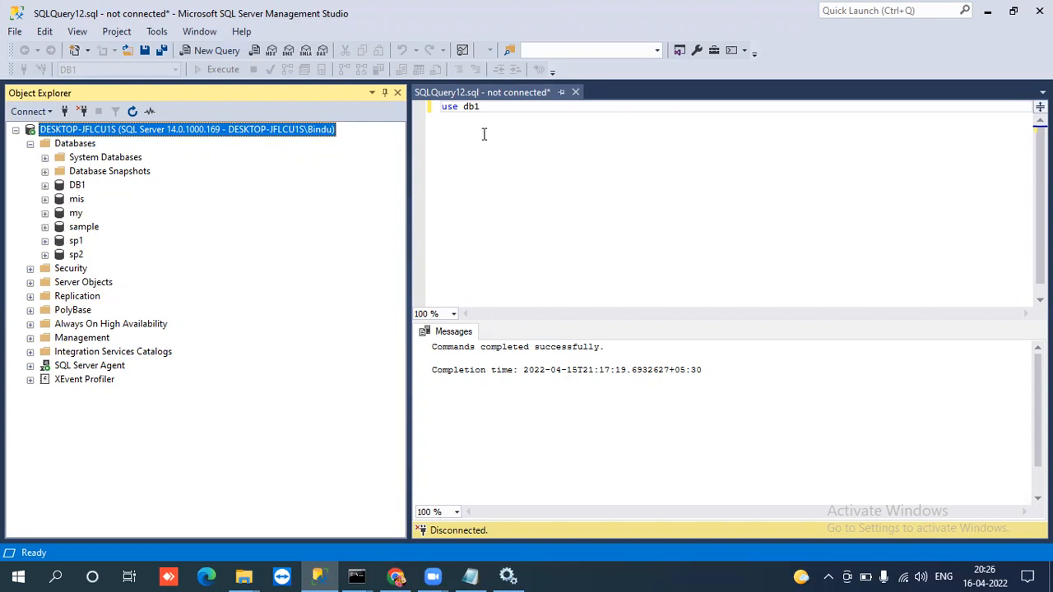
left_click(358, 195)
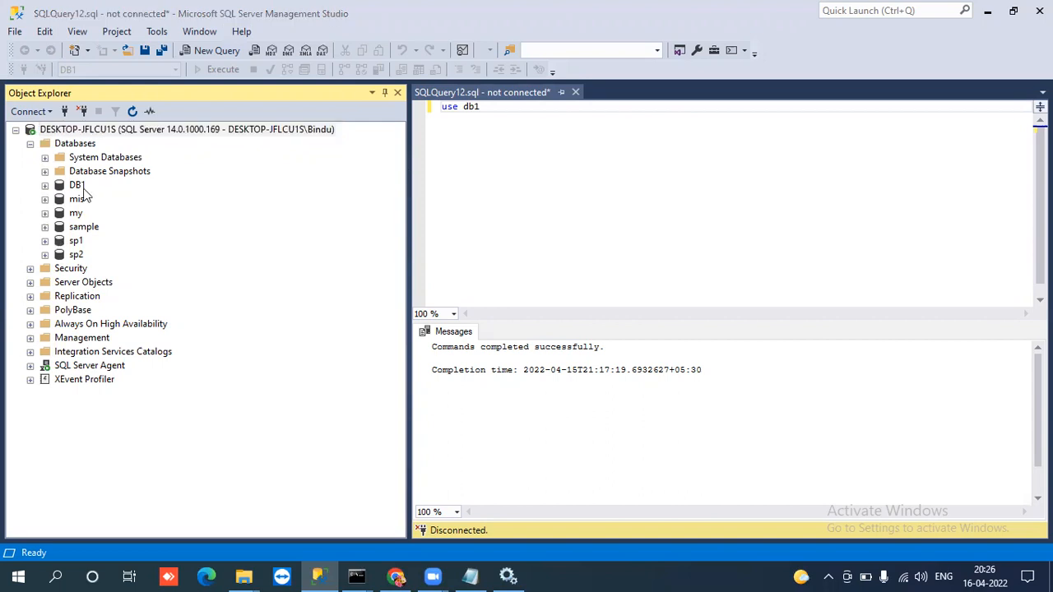
Expand the System Databases folder and the SQL Server Agent node, and select the msdb and tempdb databases for review.
left_click(46, 161)
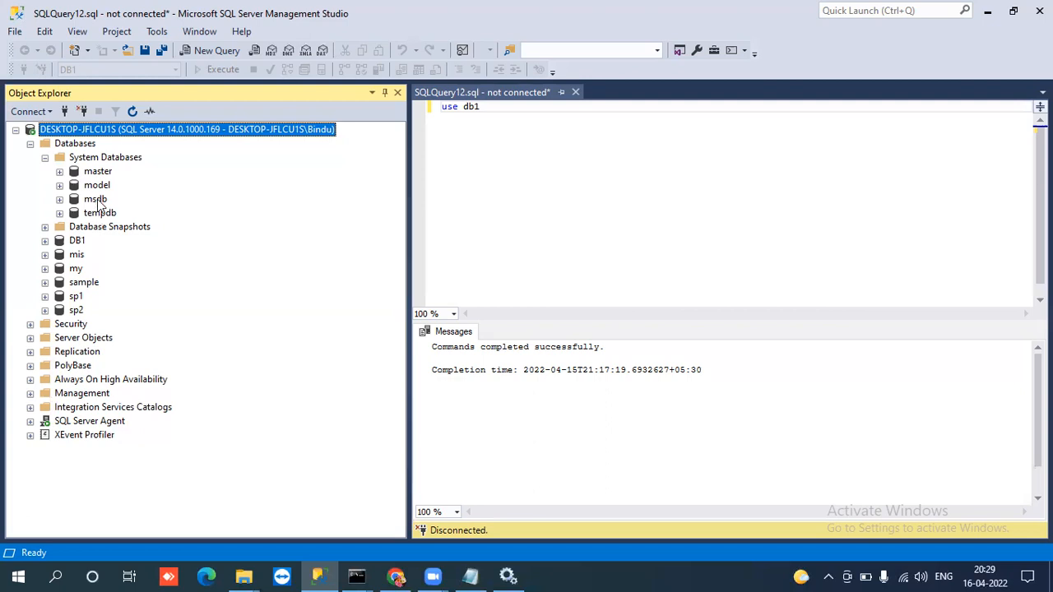
left_click(31, 422)
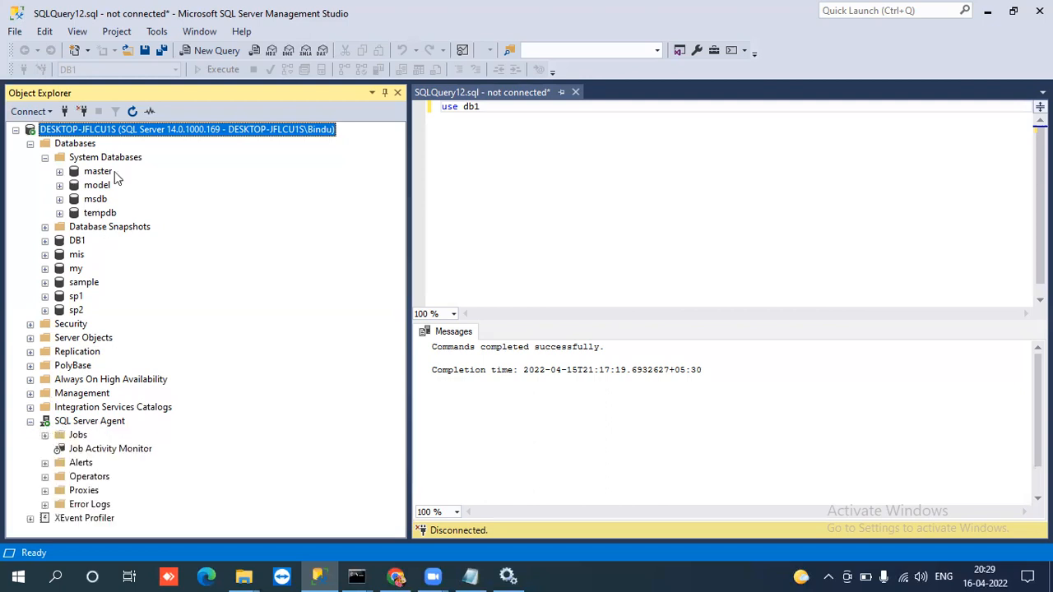
left_click(97, 201)
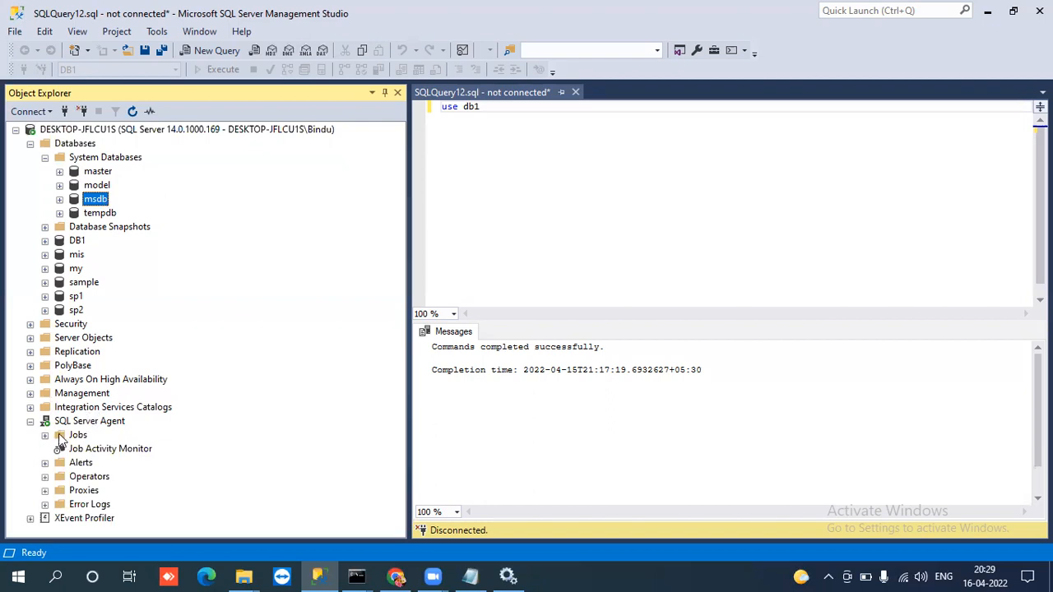
left_click(115, 217)
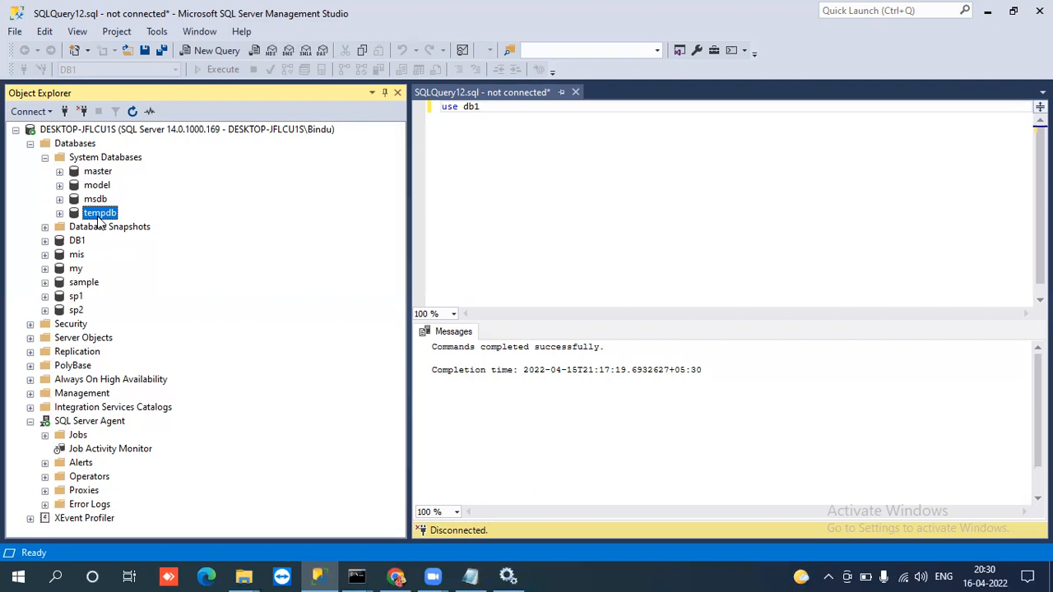
Go through the master, model and tempdb system databases, and collapse the System Databases folder.
left_click(45, 158)
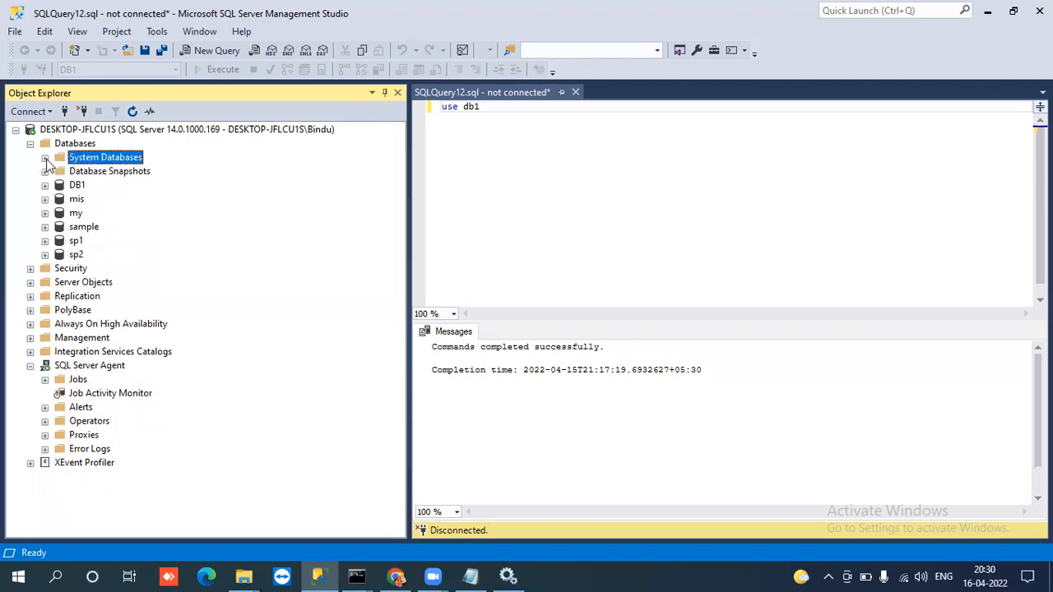
left_click(45, 158)
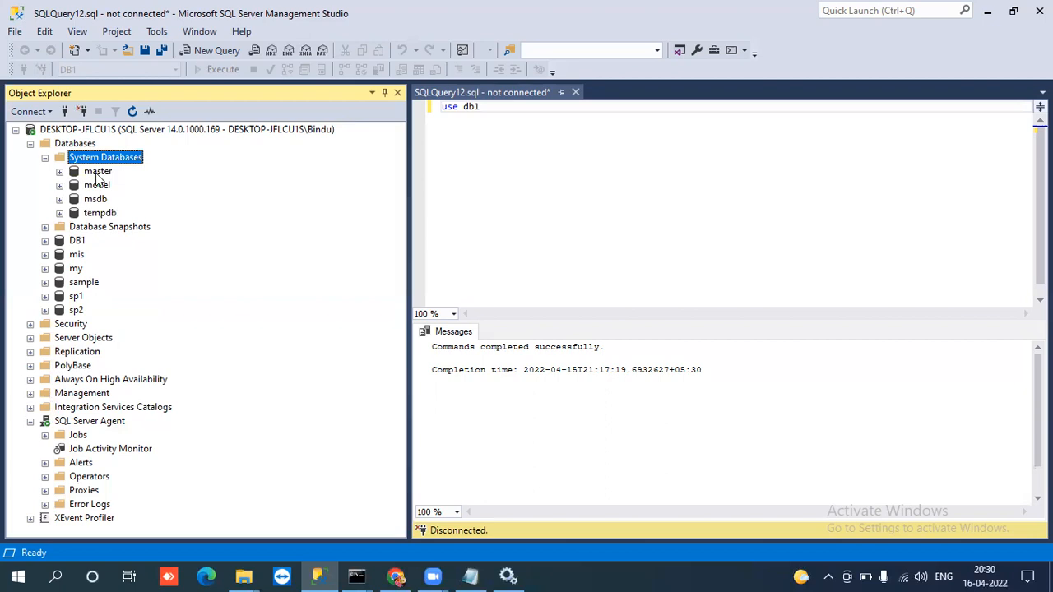
left_click(97, 174)
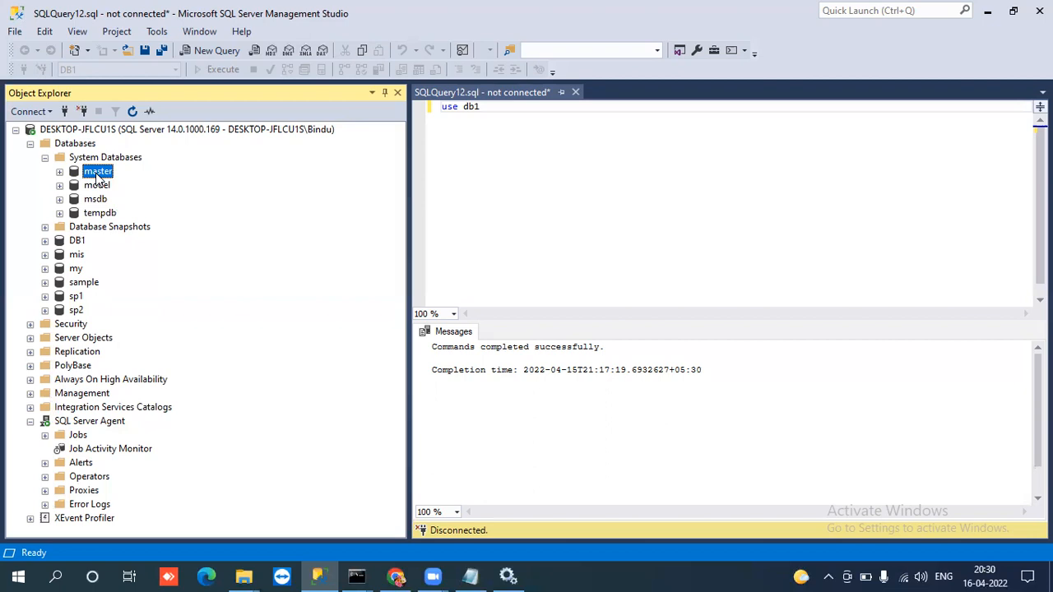
left_click(98, 186)
double_click(104, 215)
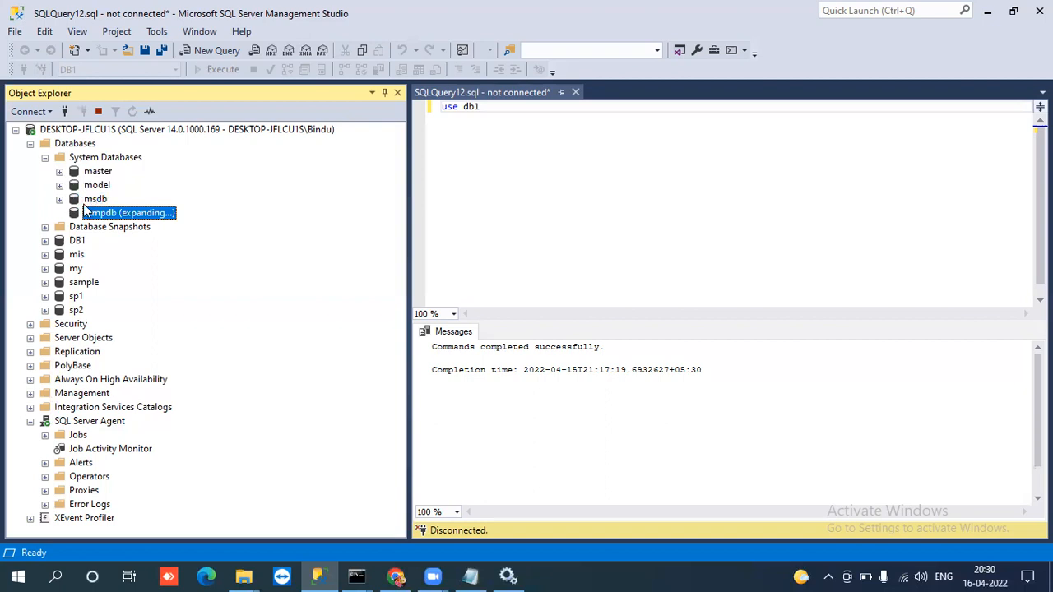
left_click(60, 214)
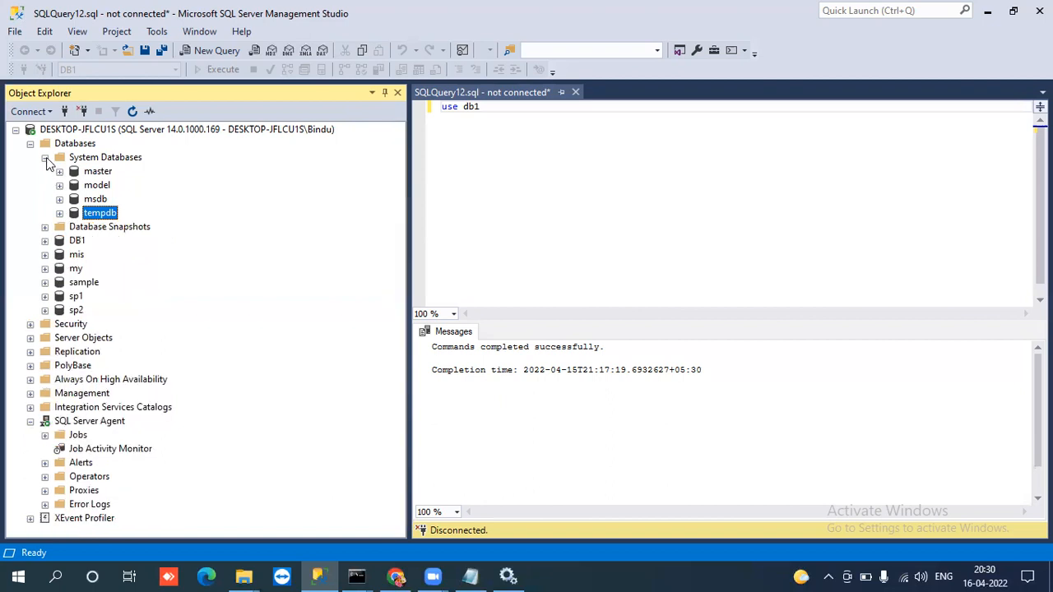
left_click(45, 157)
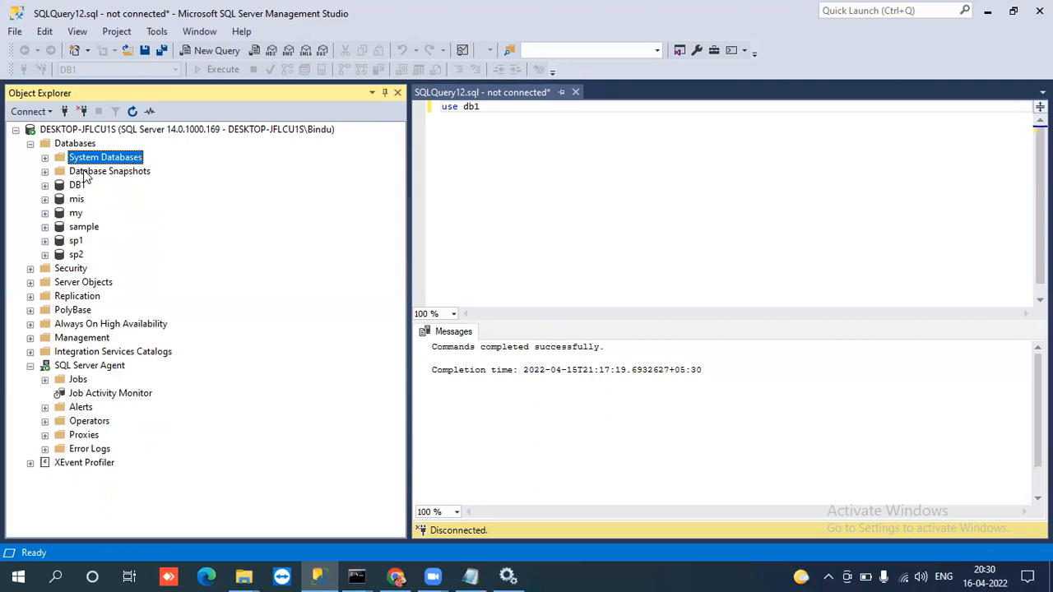
Open the New Database dialog for the server's Databases folder.
left_click(86, 174)
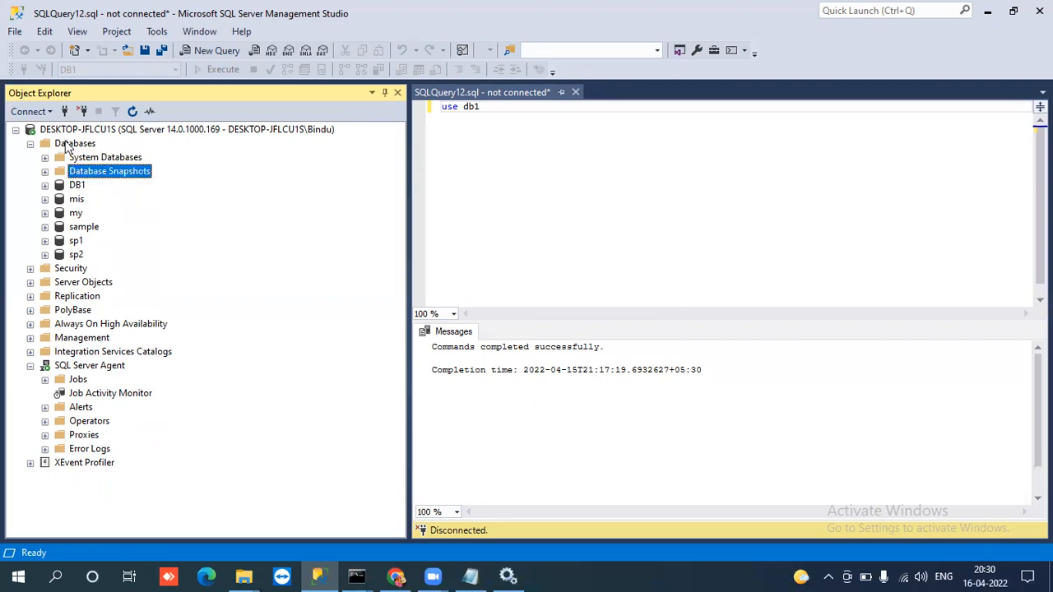
key("shift+F10")
left_click(67, 145)
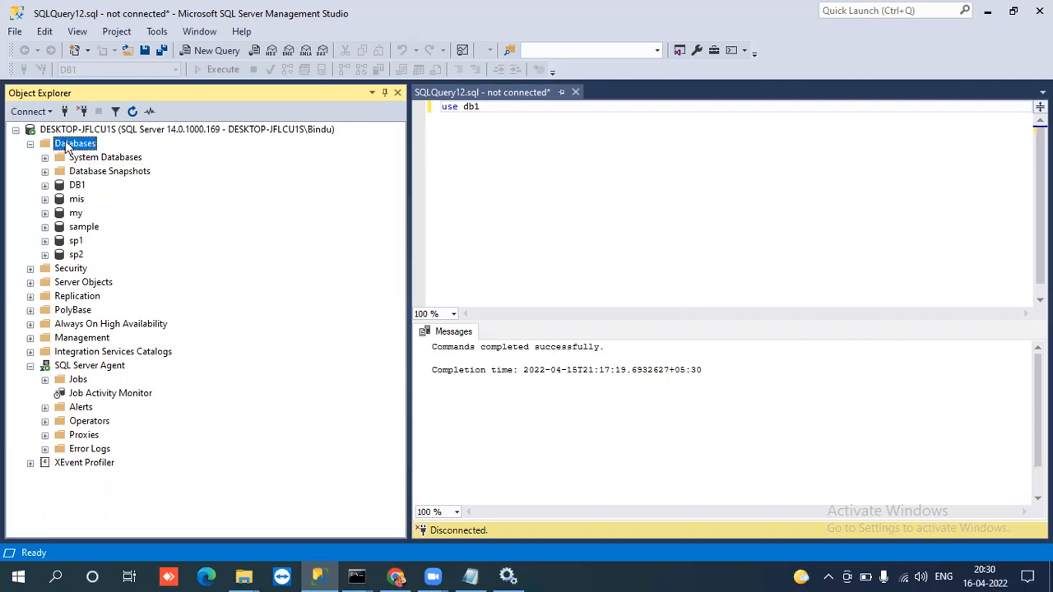
right_click(67, 145)
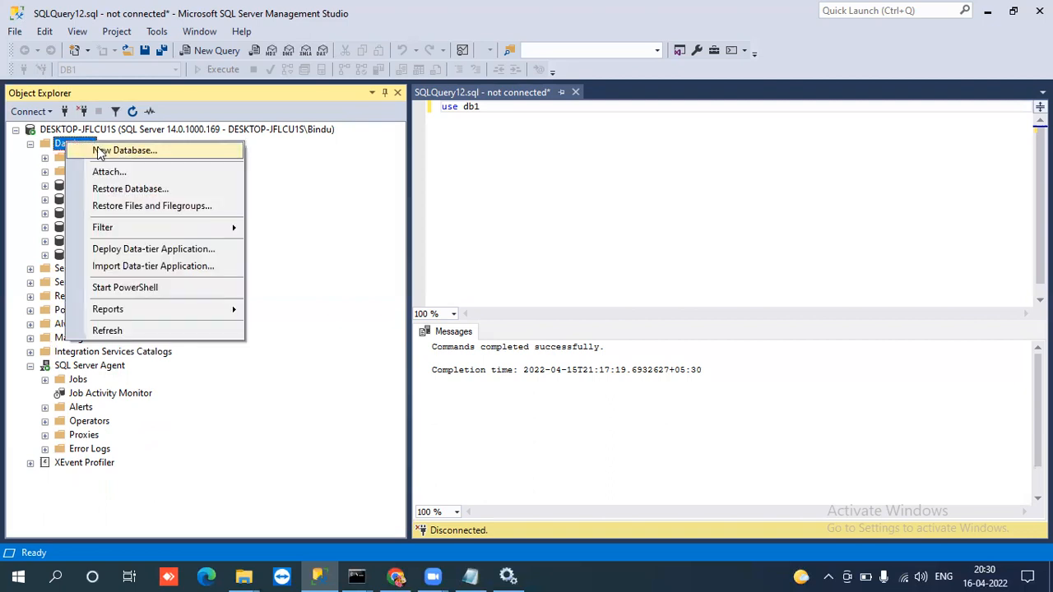
left_click(122, 149)
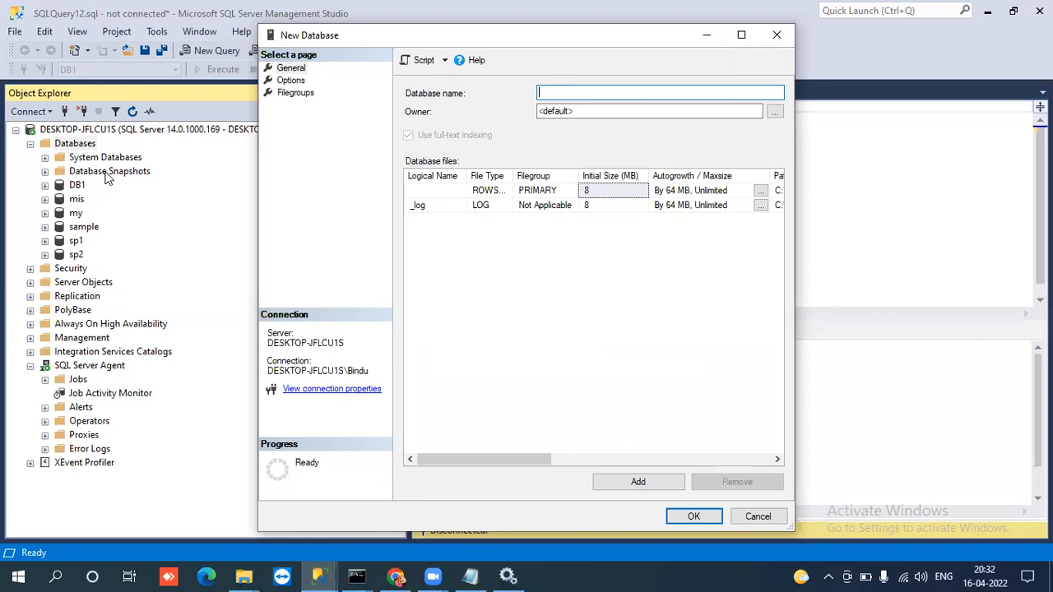
Return to Object Explorer and highlight the Database Snapshots folder and the DB1 database.
left_click(107, 179)
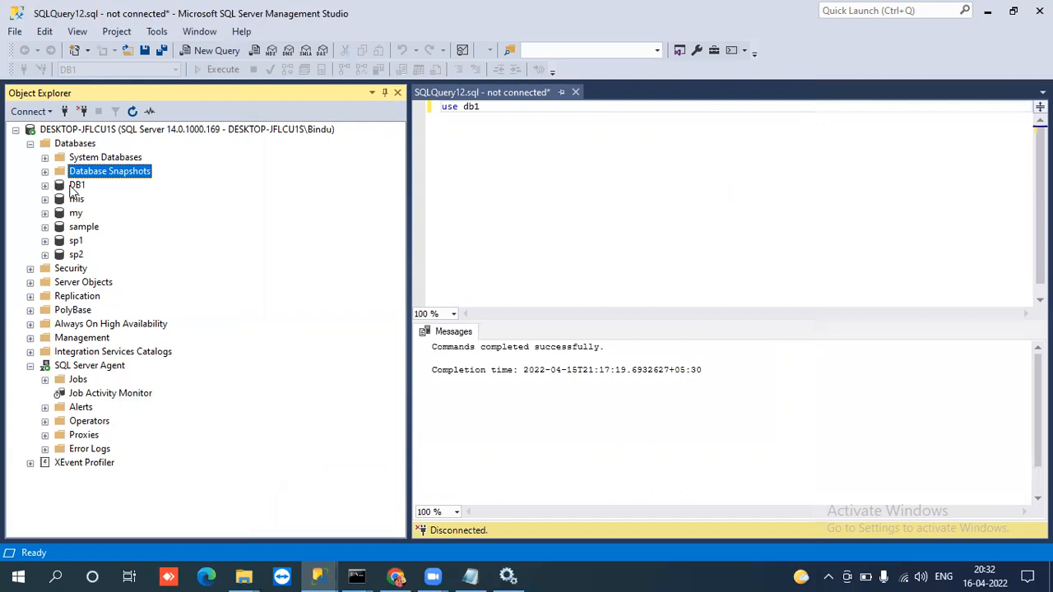
left_click(74, 186)
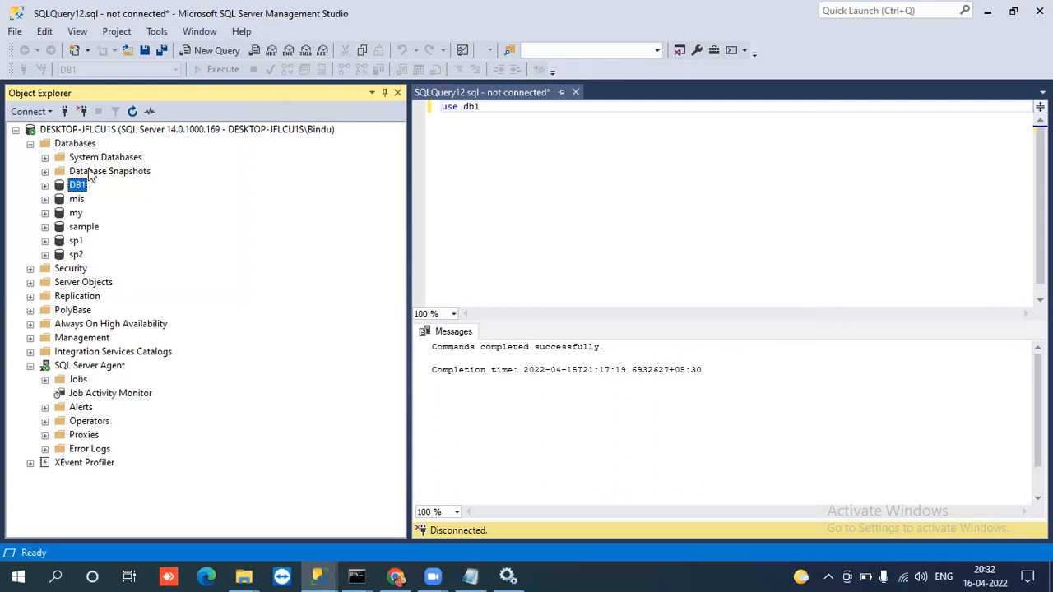
left_click(89, 173)
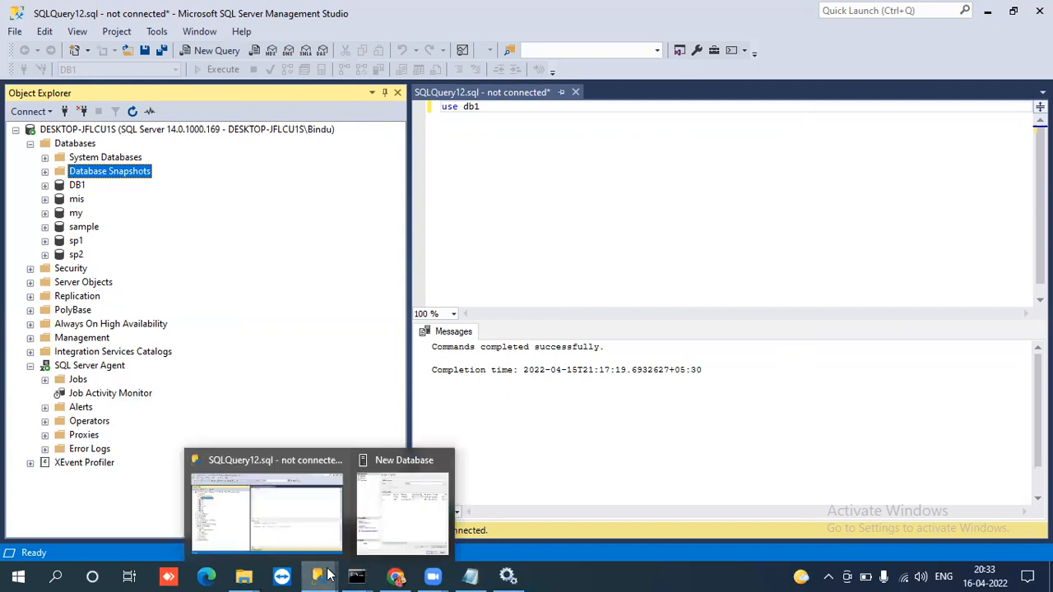
Review the Databases folder and its System Databases subfolder again, and collapse both.
left_click(29, 144)
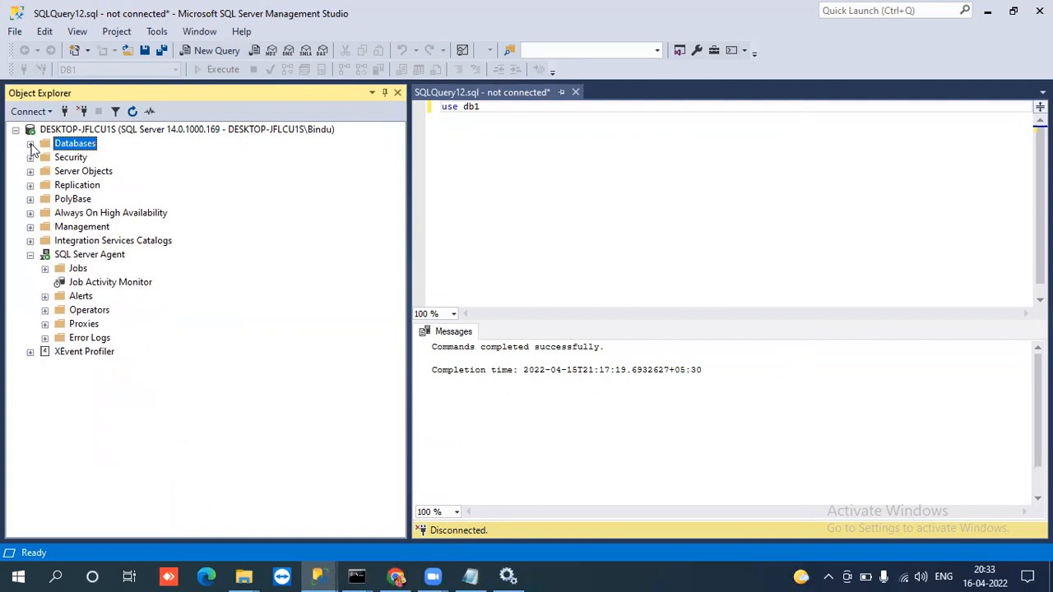
left_click(31, 144)
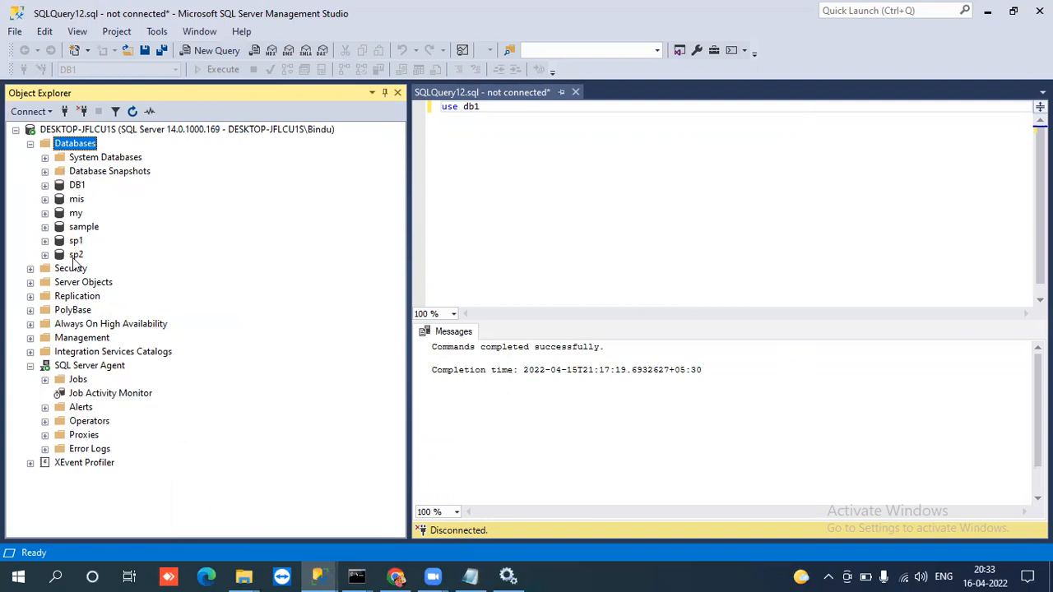
left_click(44, 158)
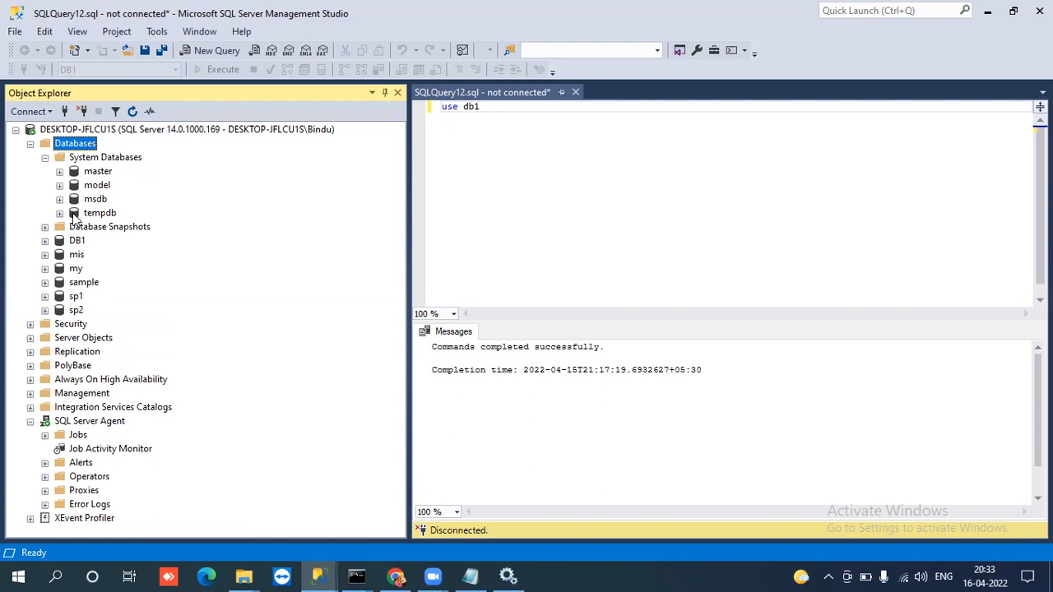
left_click(45, 158)
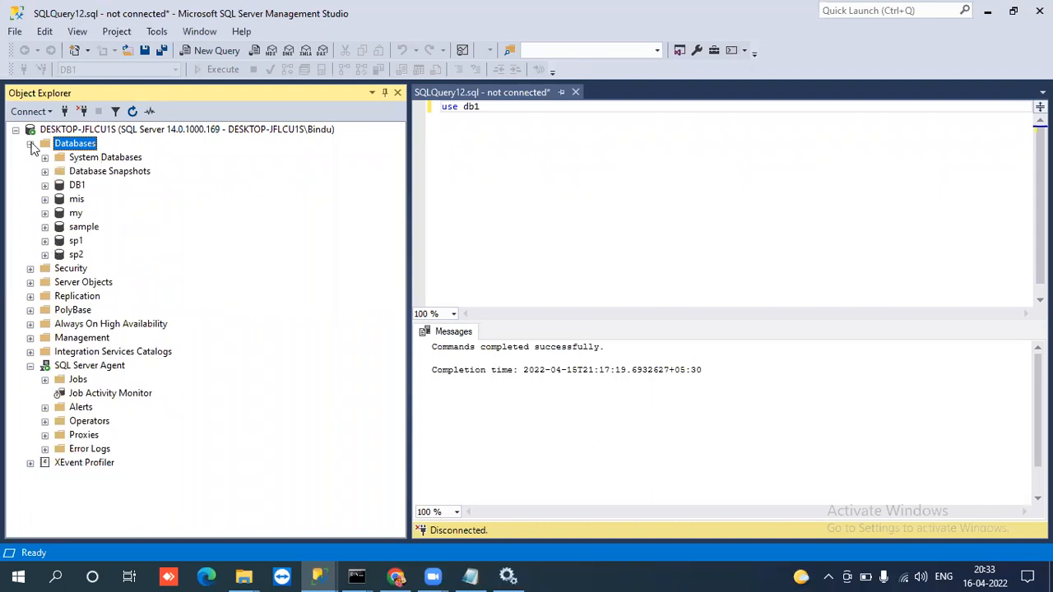
left_click(30, 144)
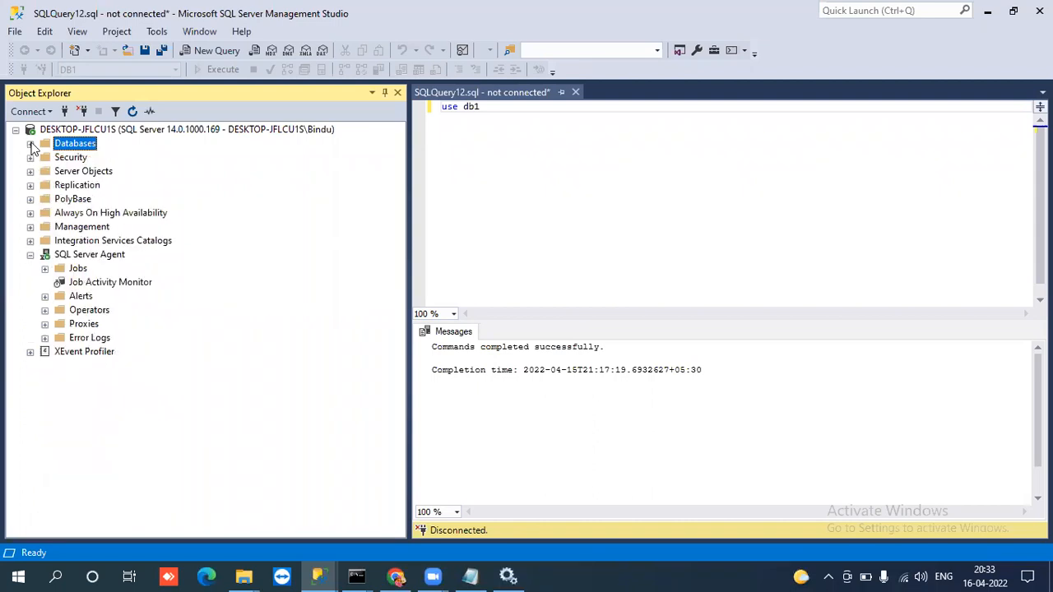
Expand the server-level Security folder in Object Explorer to view its subfolders.
left_click(30, 157)
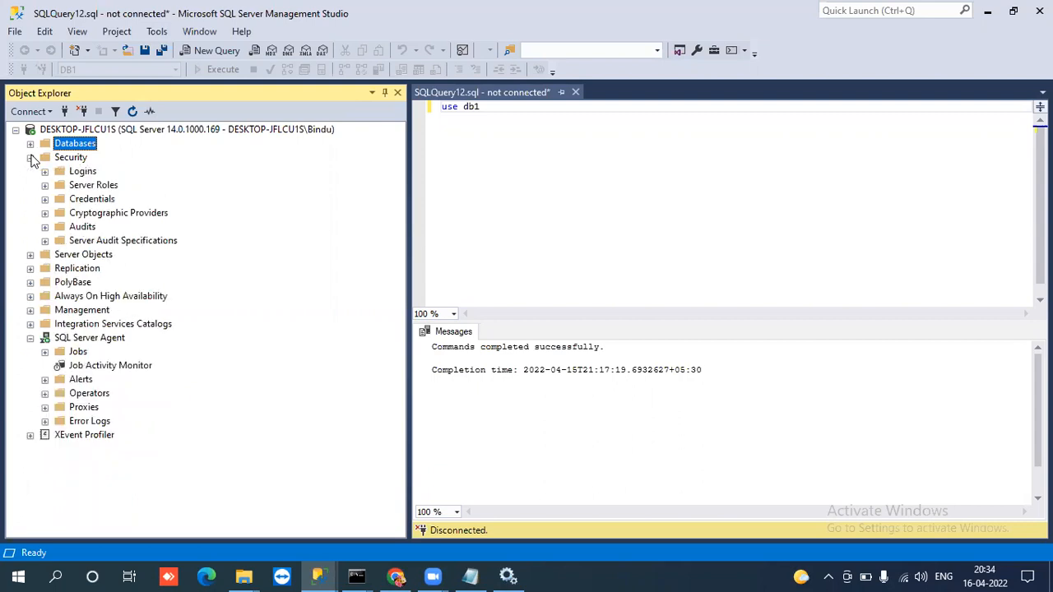
left_click(30, 157)
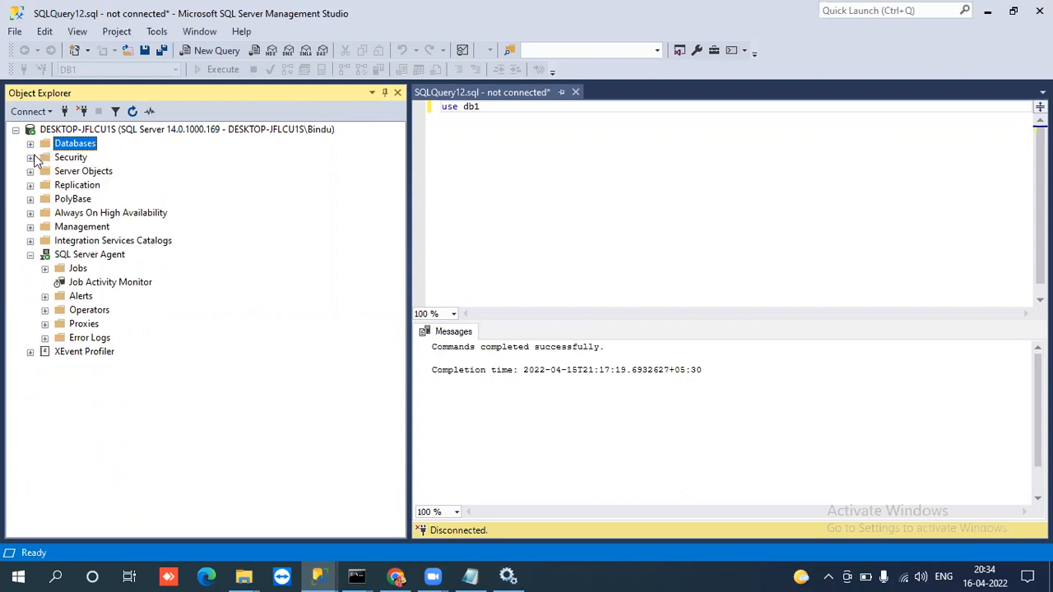
left_click(30, 157)
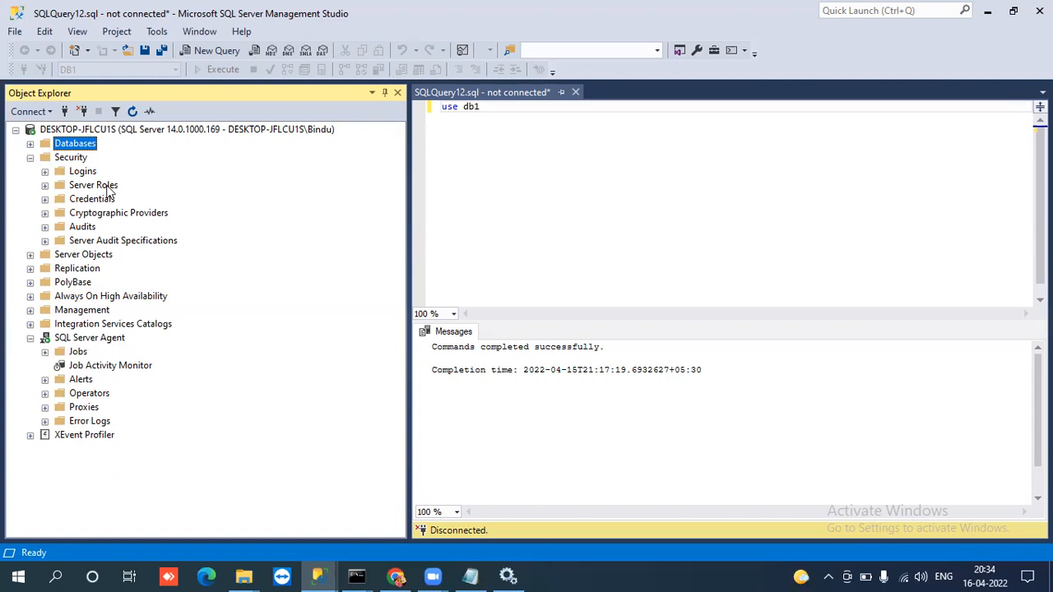
Expand the server-level Logins folder under Security and switch to the Zoom meeting controls.
left_click(46, 171)
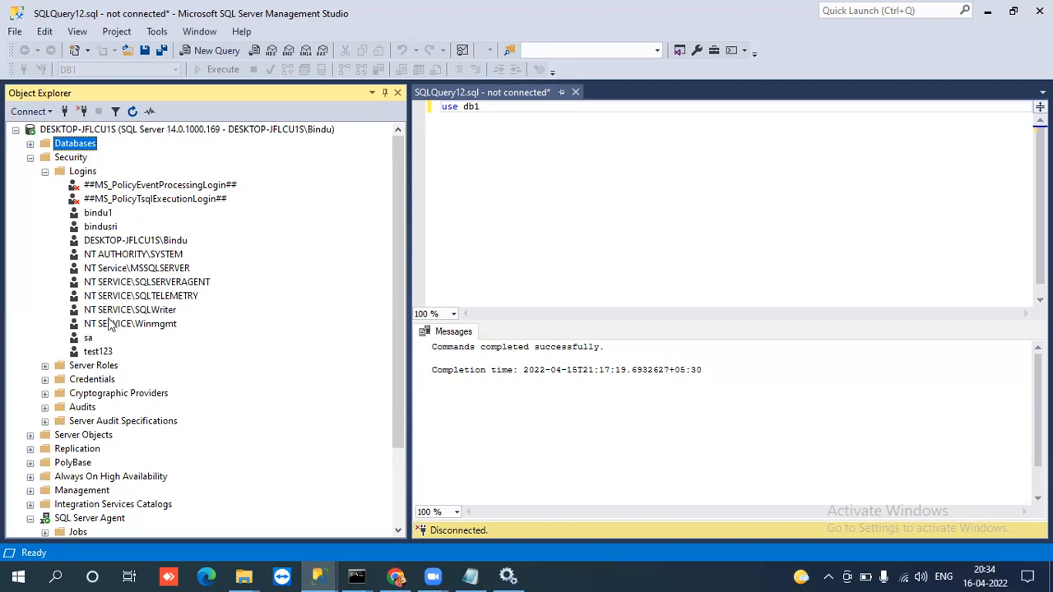
left_click(432, 575)
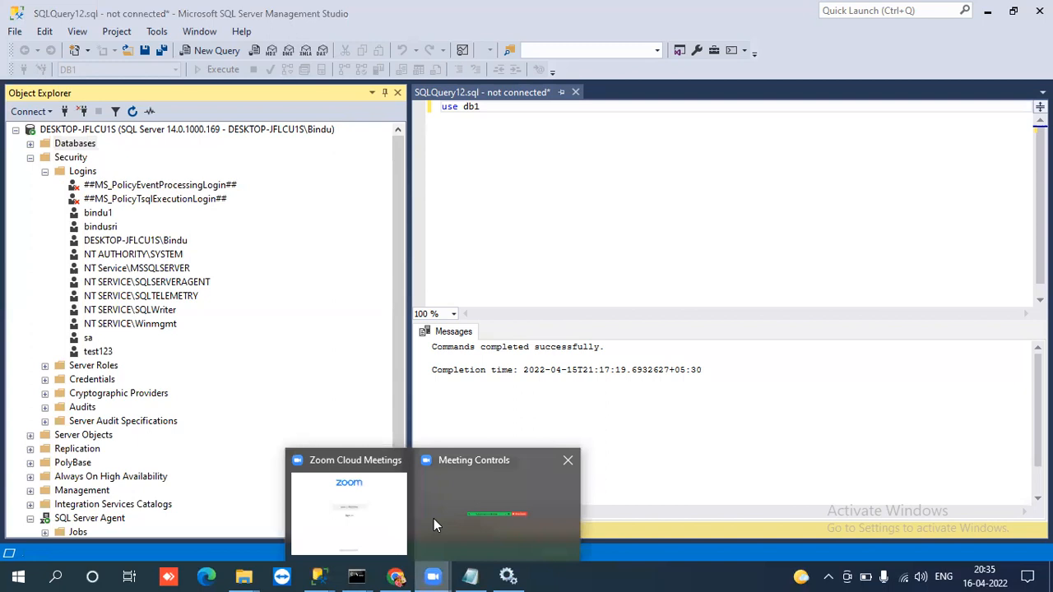
left_click(434, 519)
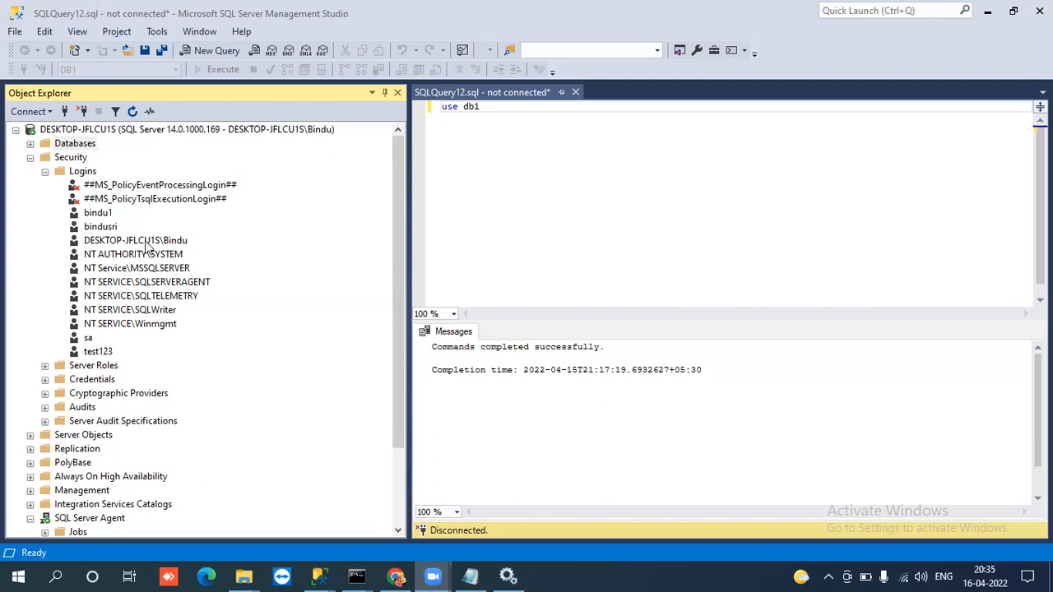
Examine the existing logins, highlighting sa, test123, the SQLSERVERAGENT and SQLTELEMETRY service logins and the Windows user login.
left_click(89, 339)
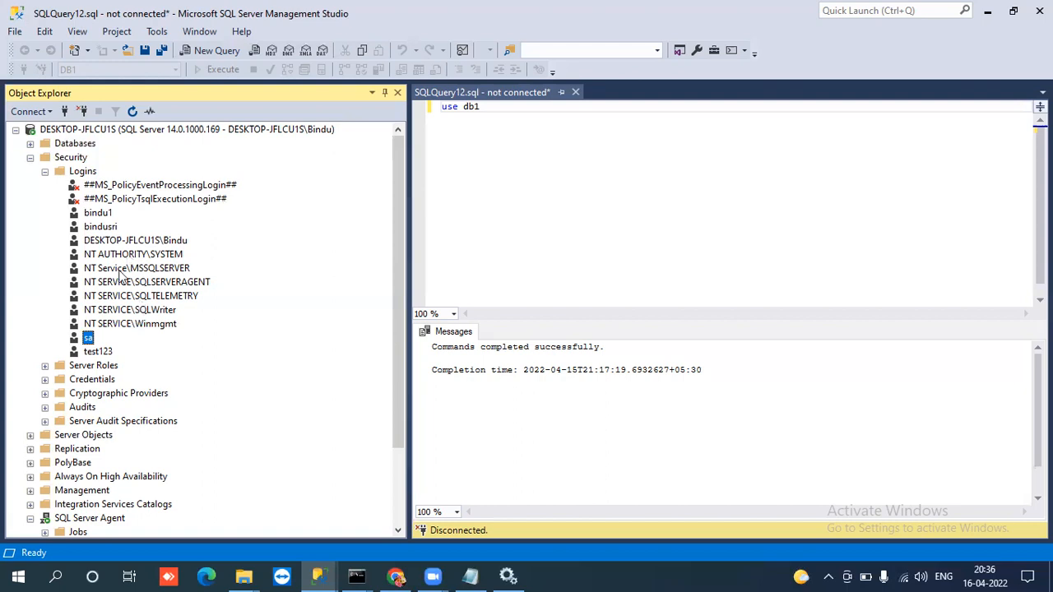
left_click(105, 354)
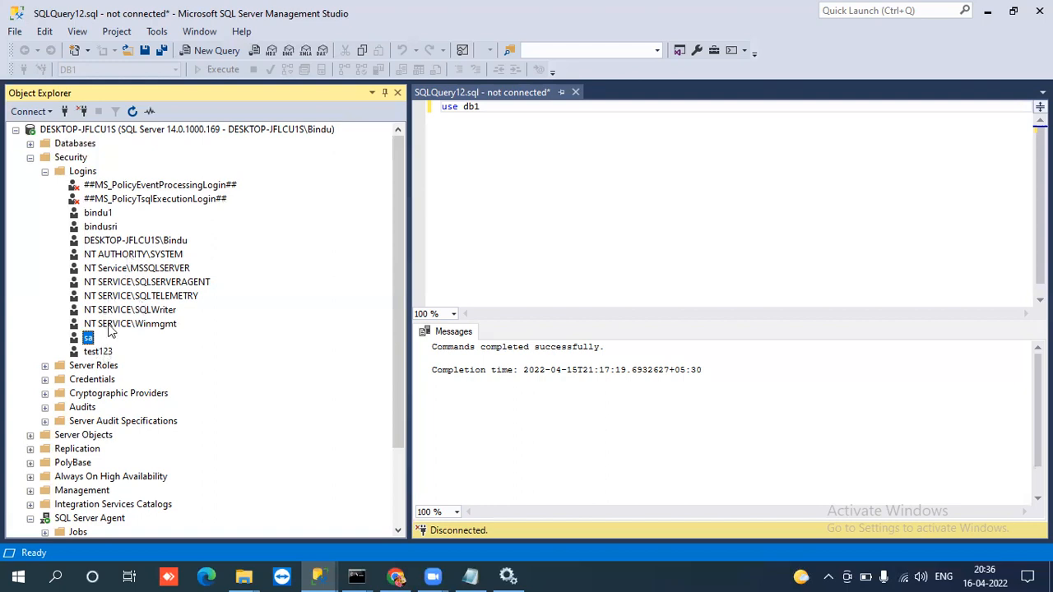
left_click(144, 284)
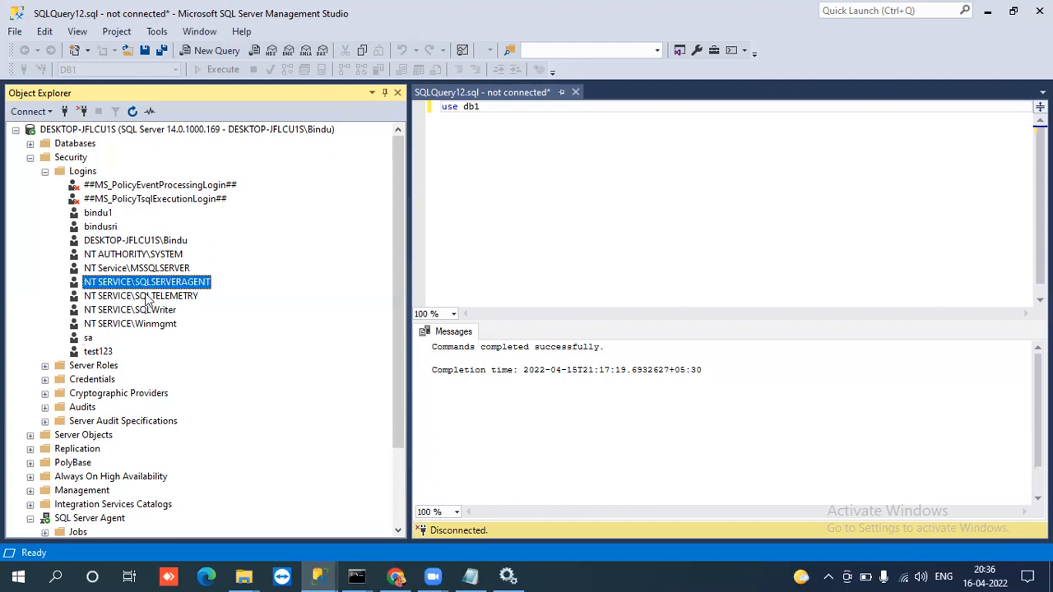
left_click(147, 298)
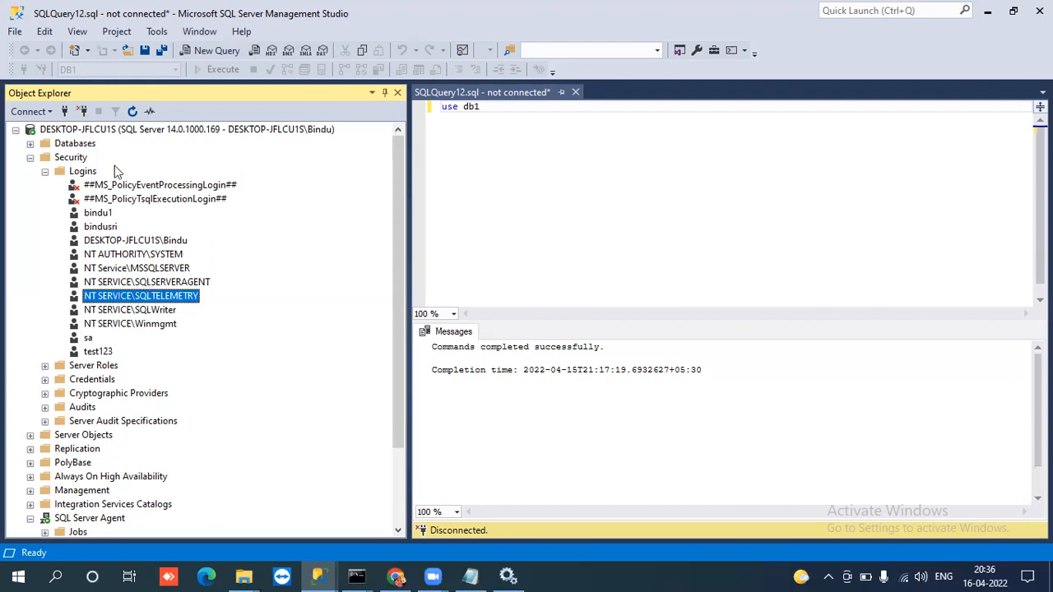
left_click(88, 339)
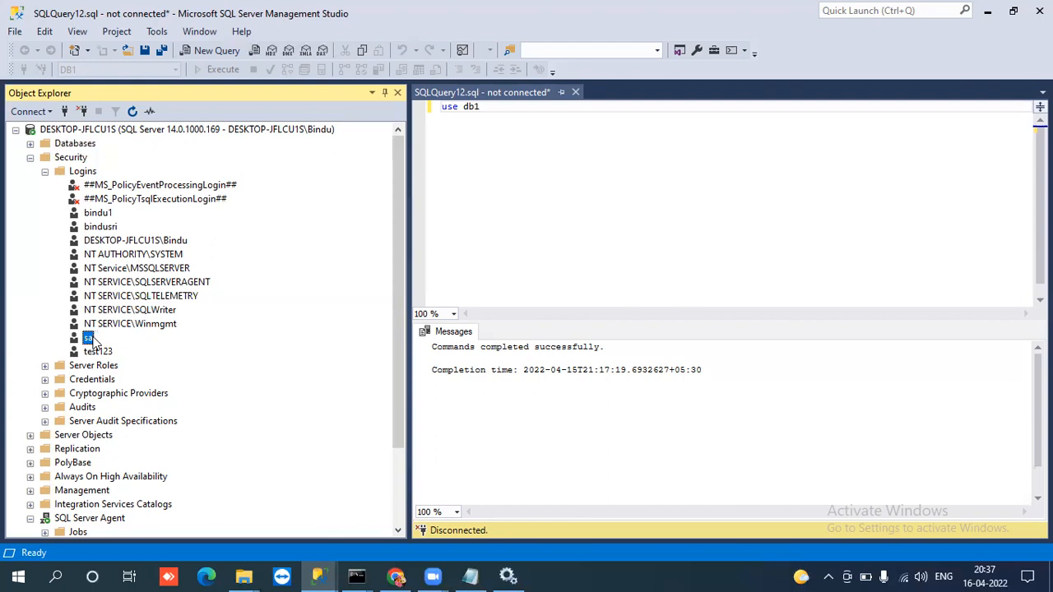
left_click(124, 244)
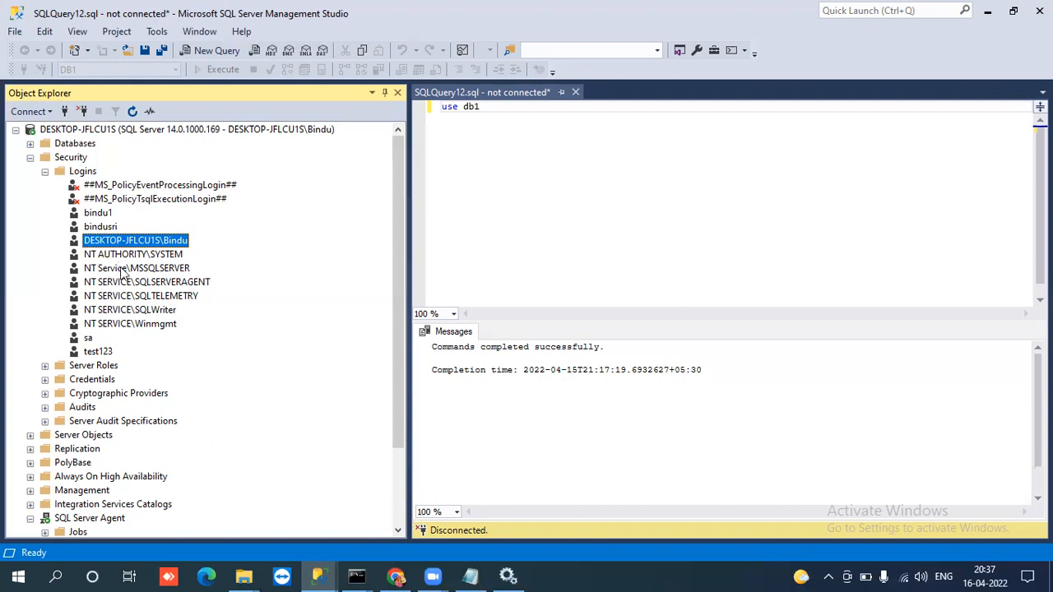
left_click(100, 352)
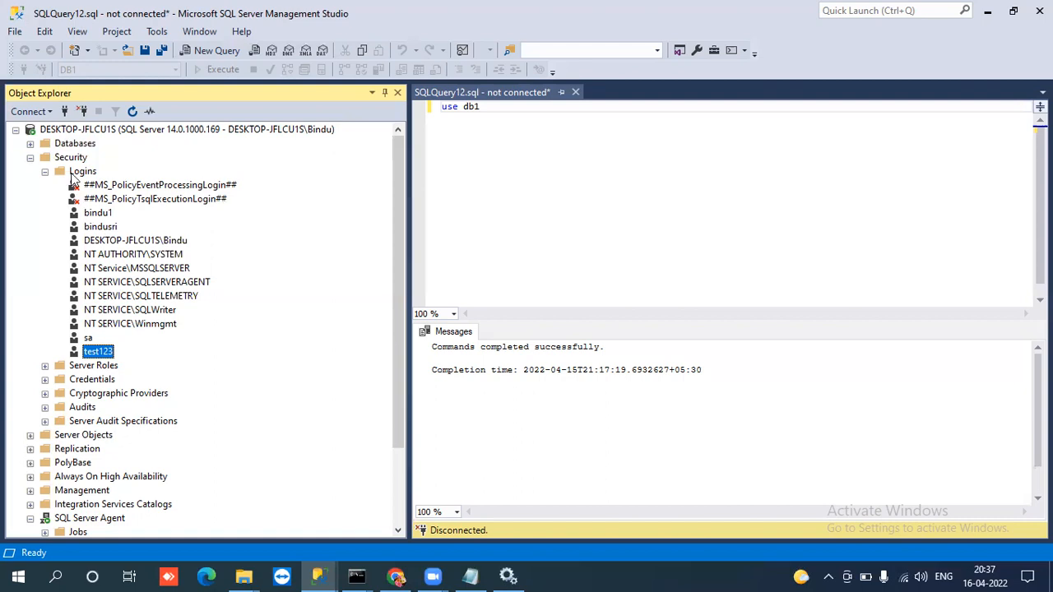
Open the New Login dialog for the server's Logins folder.
left_click(82, 171)
right_click(72, 179)
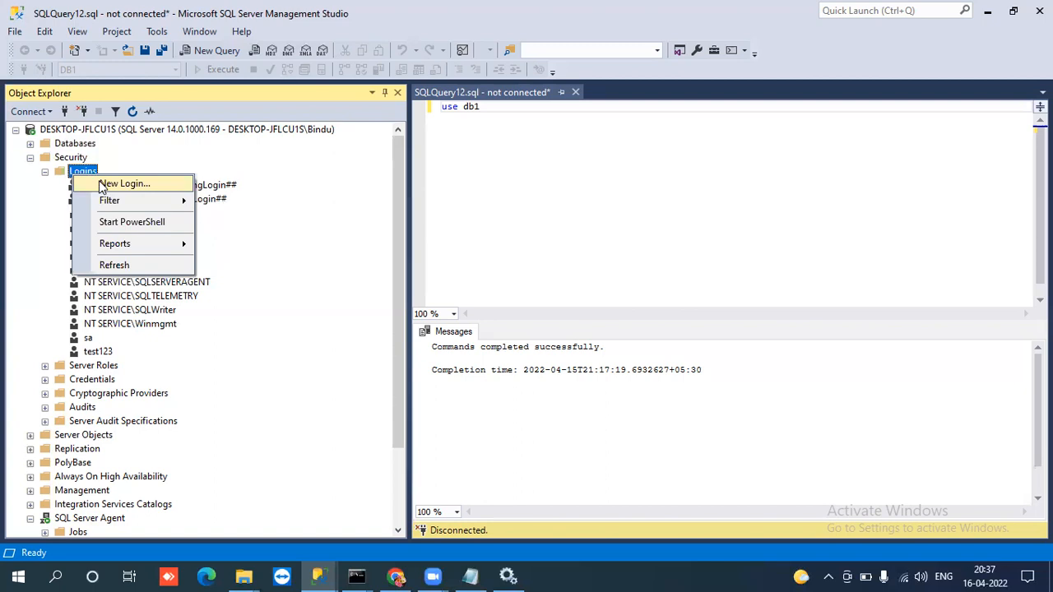
left_click(102, 185)
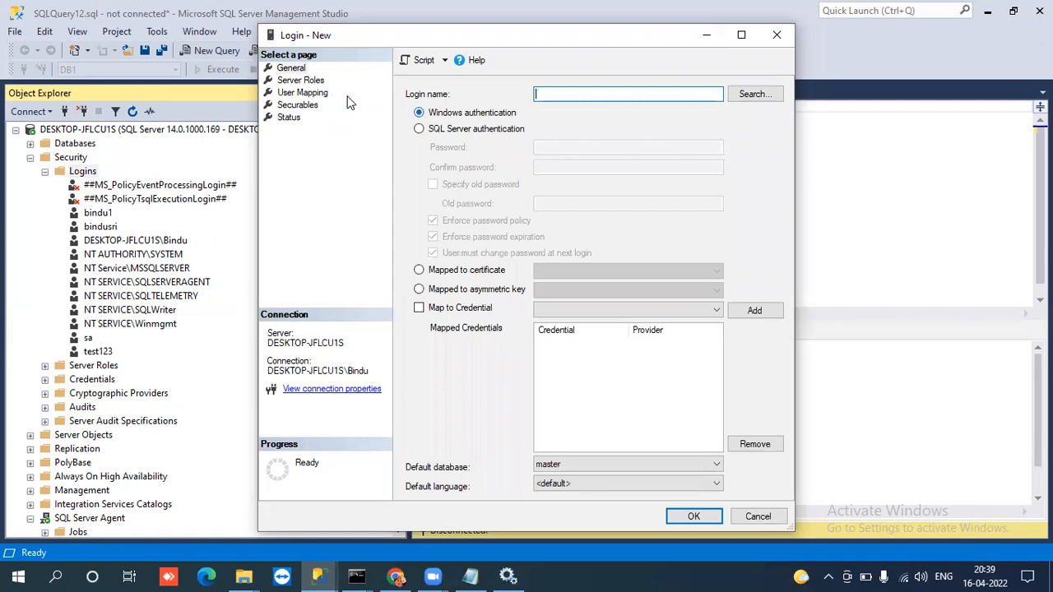
Compare the SQL Server and Windows authentication options, and view the Windows user search dialog without selecting an account.
left_click(421, 131)
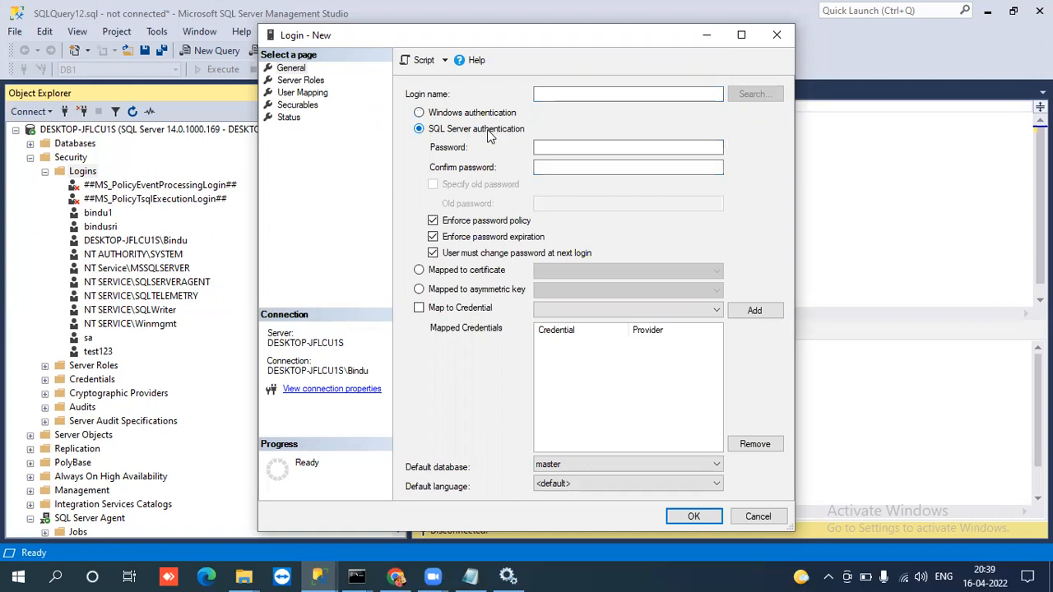
left_click(421, 113)
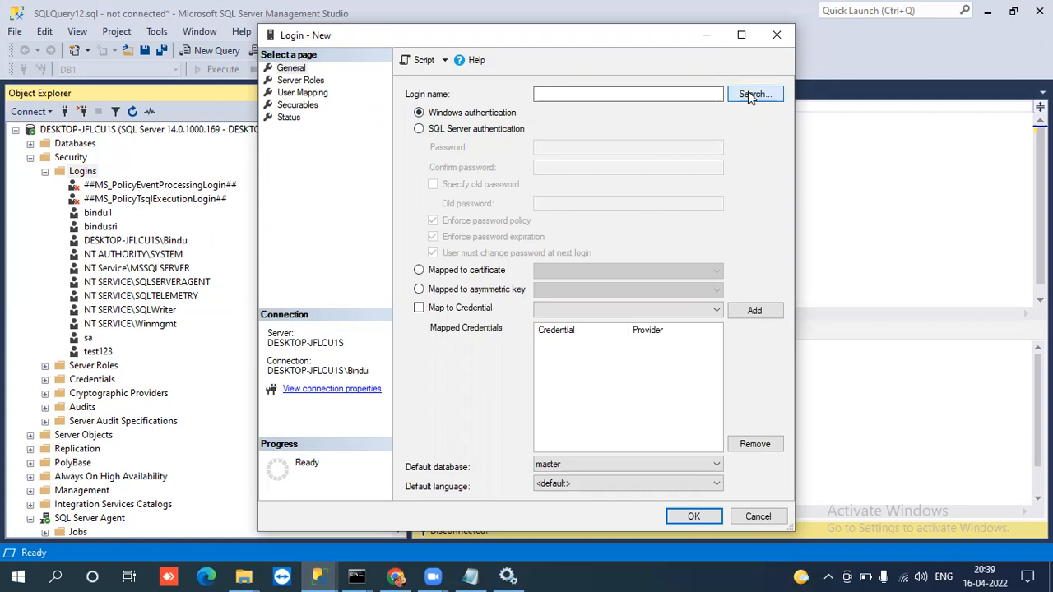
left_click(750, 95)
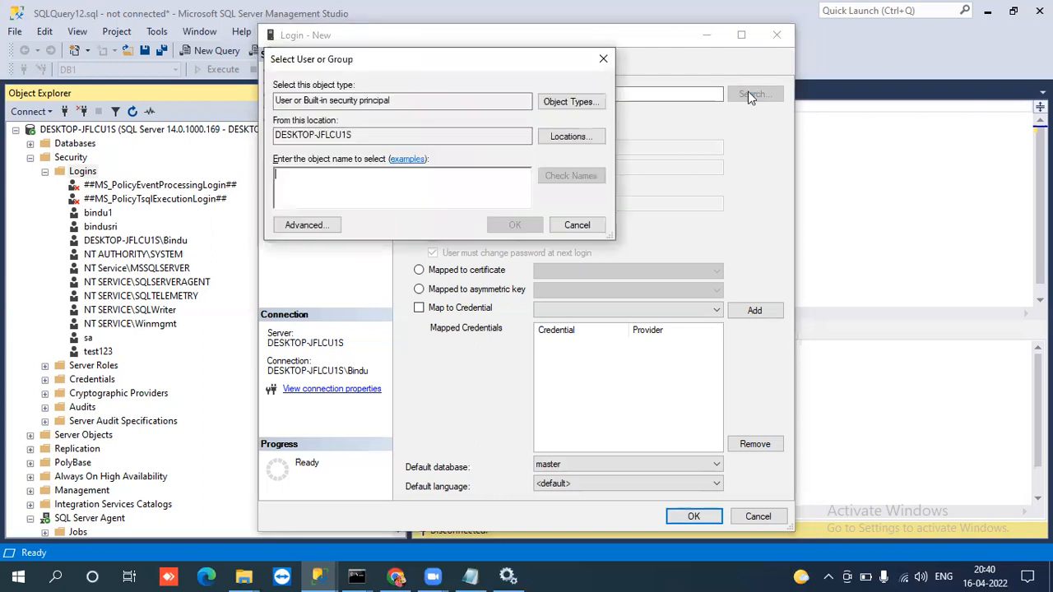
left_click(576, 227)
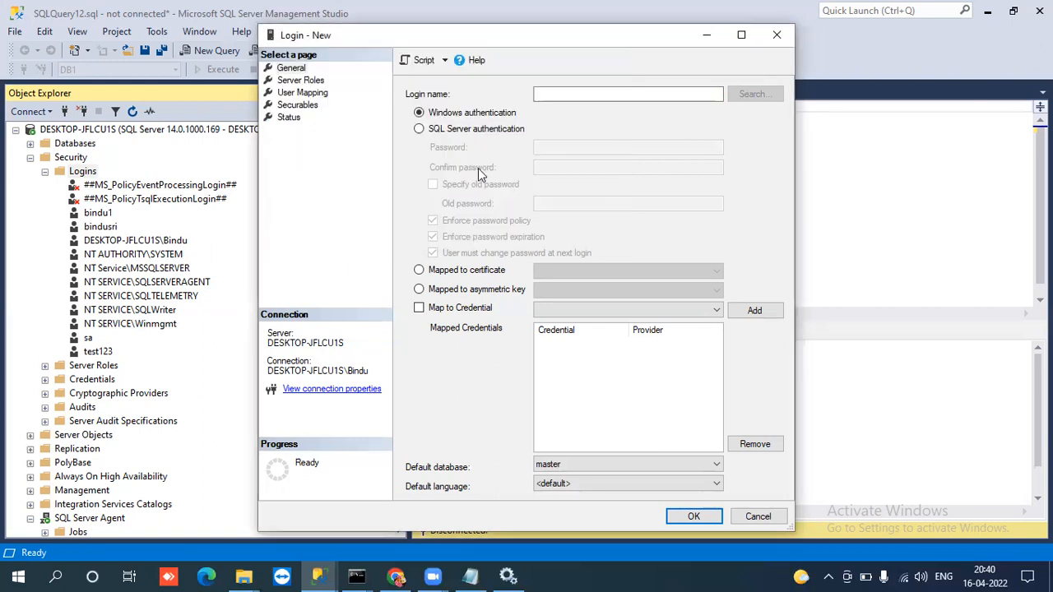
Choose SQL Server authentication for the new login and enter the login name.
left_click(419, 130)
left_click(544, 95)
type("sambi")
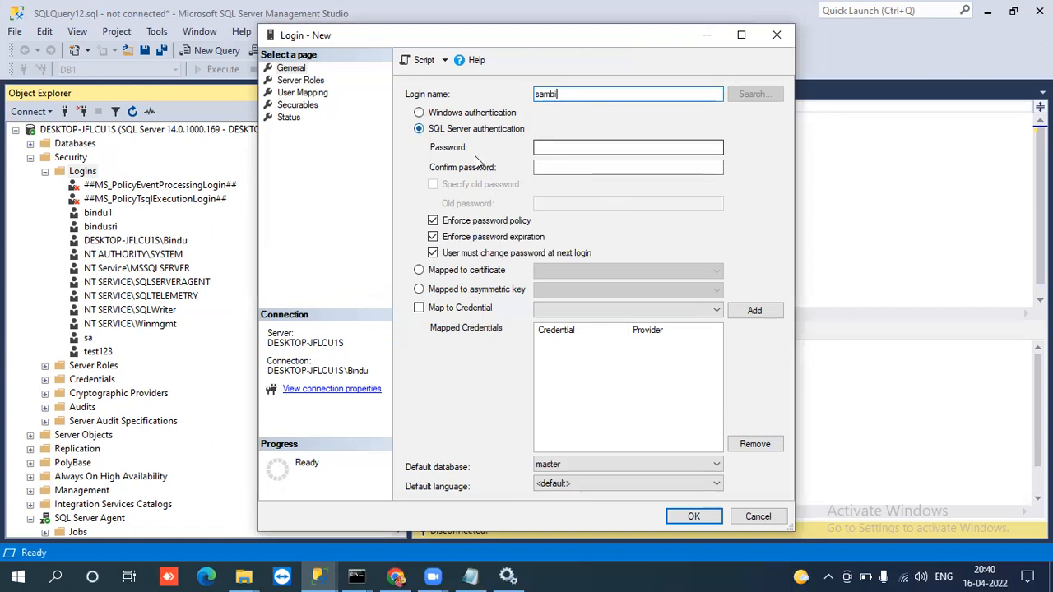
Enter the new login's password and repeat it in the confirmation field.
left_click(539, 148)
type("••••••••••")
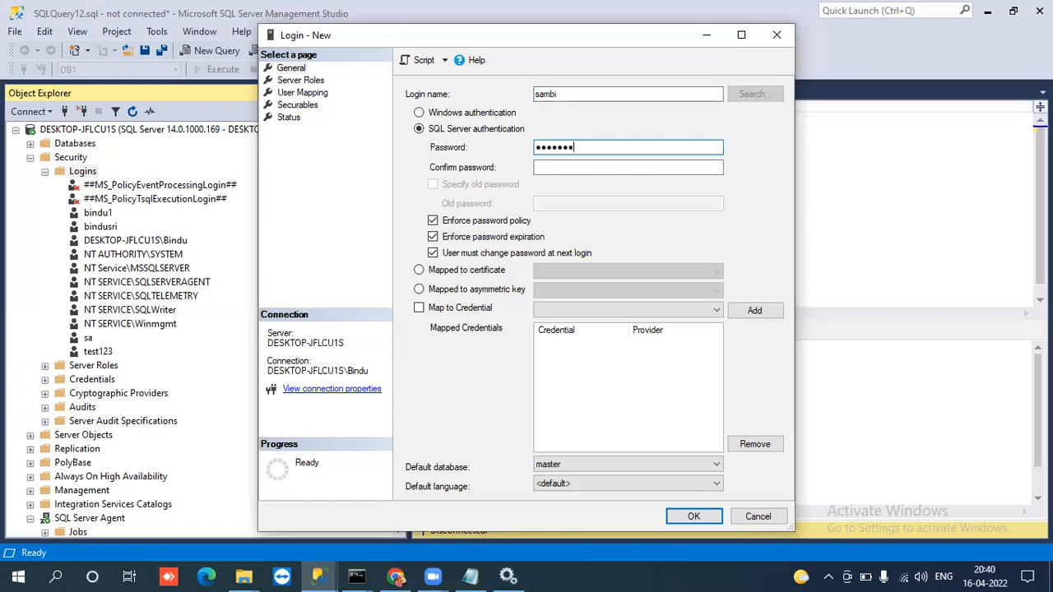
type("•")
left_click(549, 167)
type("•••••••••••")
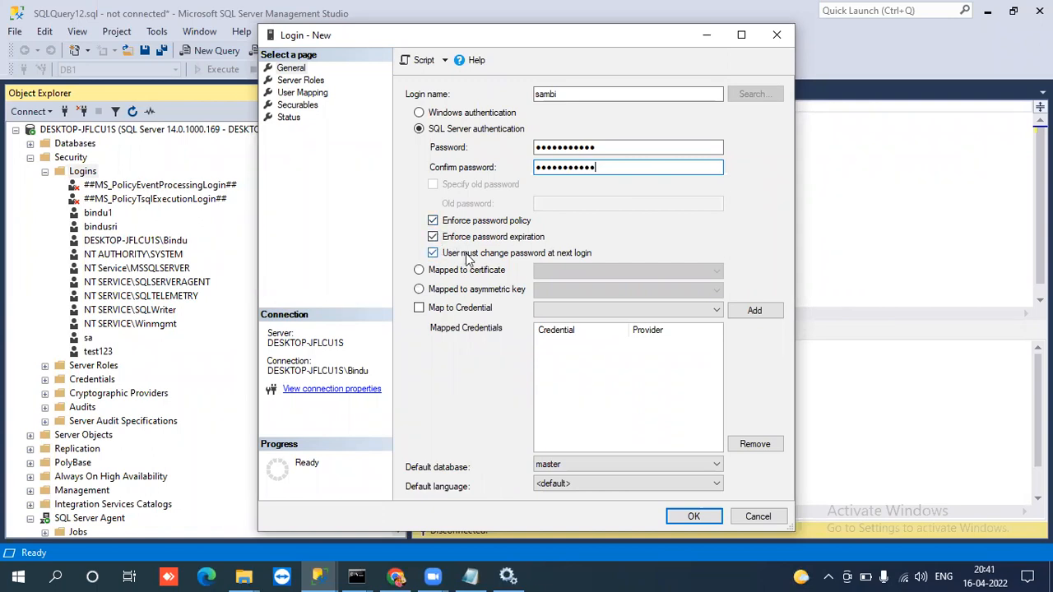
Try out the password policy, expiration and change-at-next-login options, leaving Enforce password policy off for the new login.
double_click(542, 95)
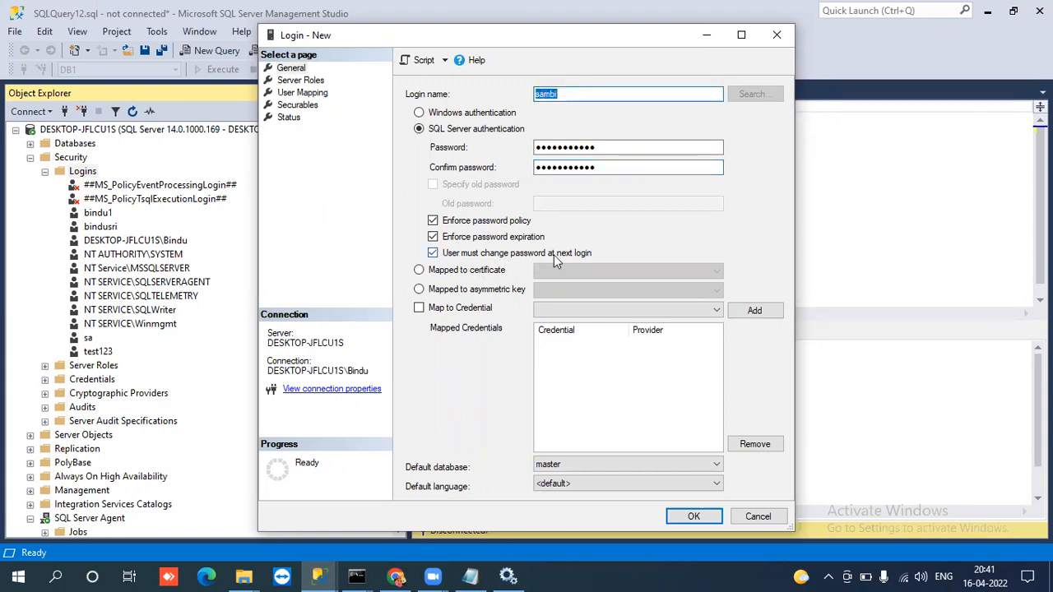
left_click(433, 254)
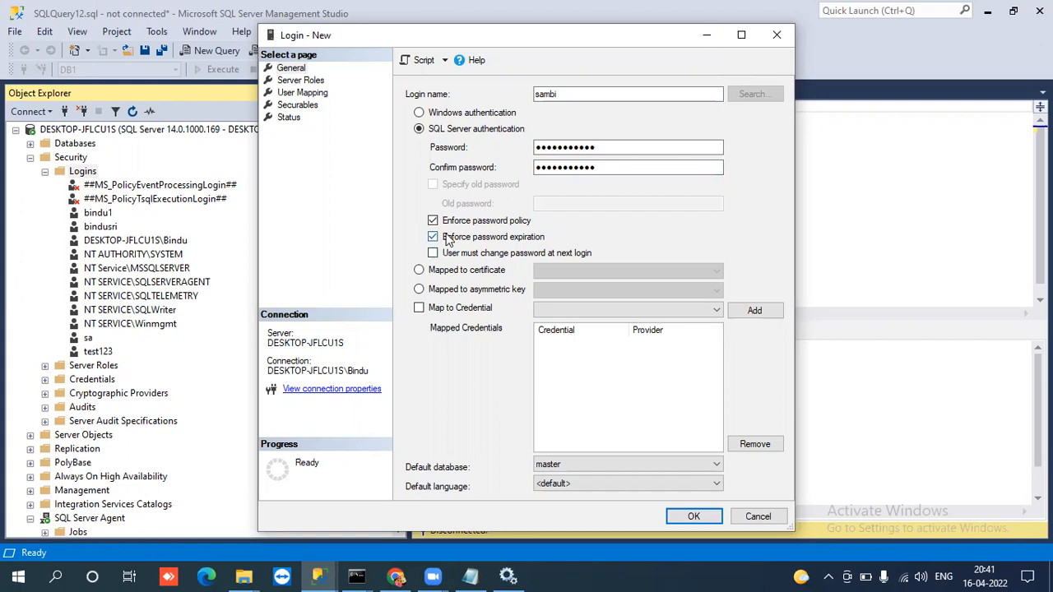
left_click(448, 238)
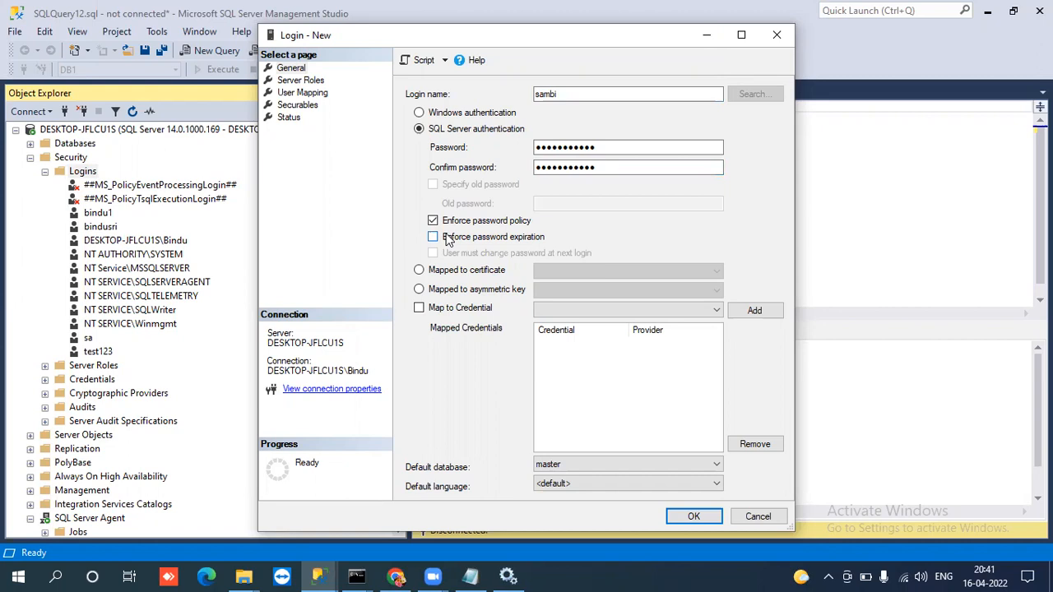
left_click(444, 224)
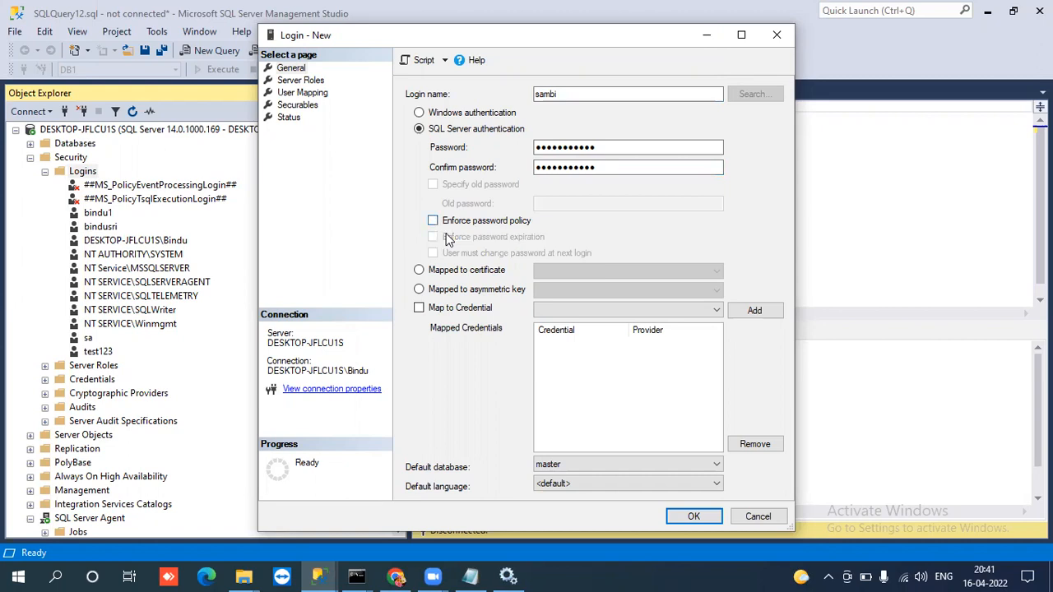
left_click(446, 233)
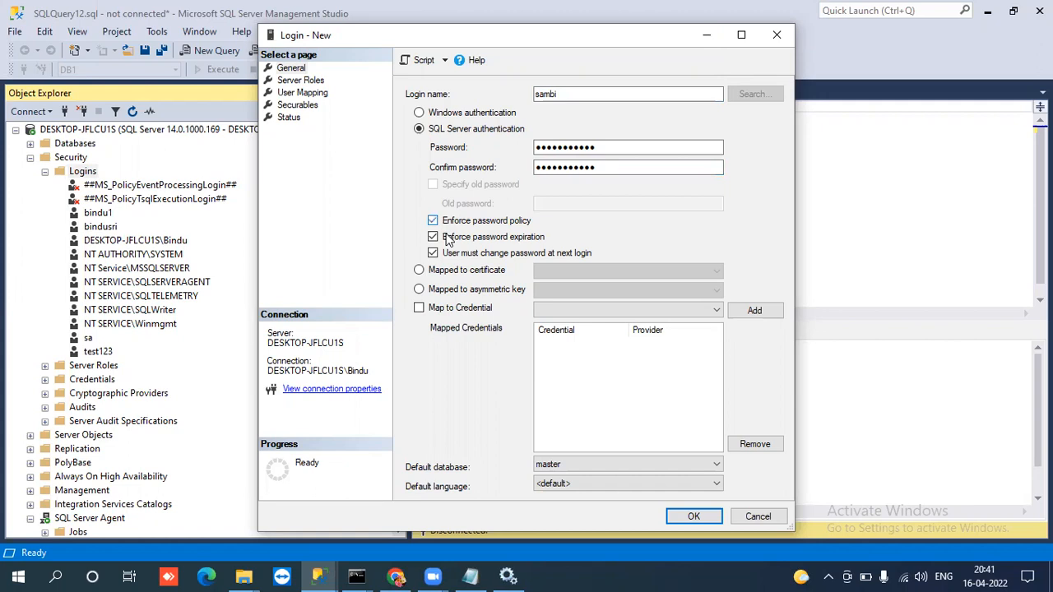
left_click(445, 233)
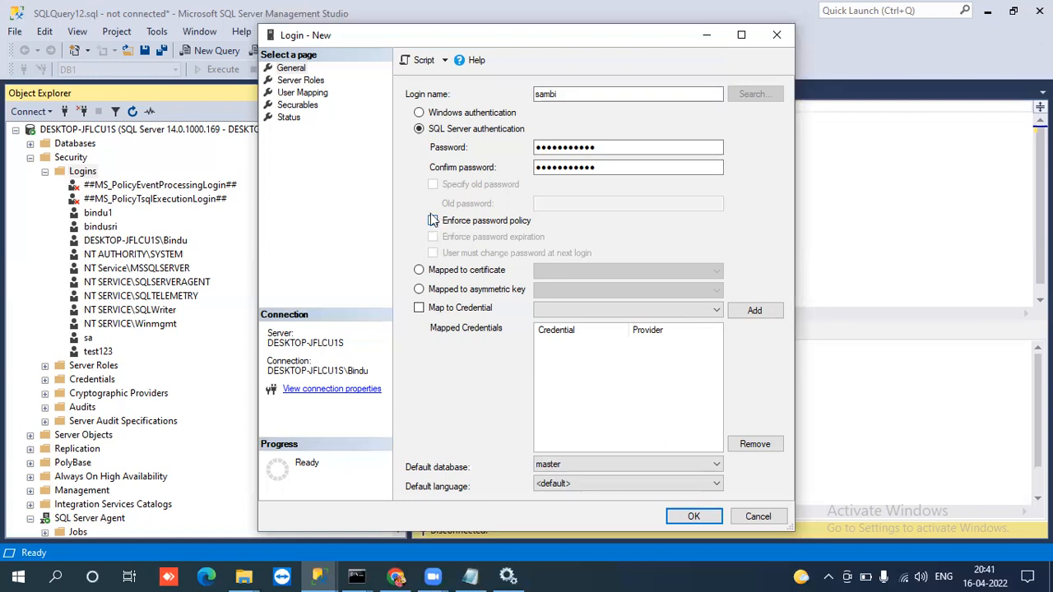
left_click(432, 223)
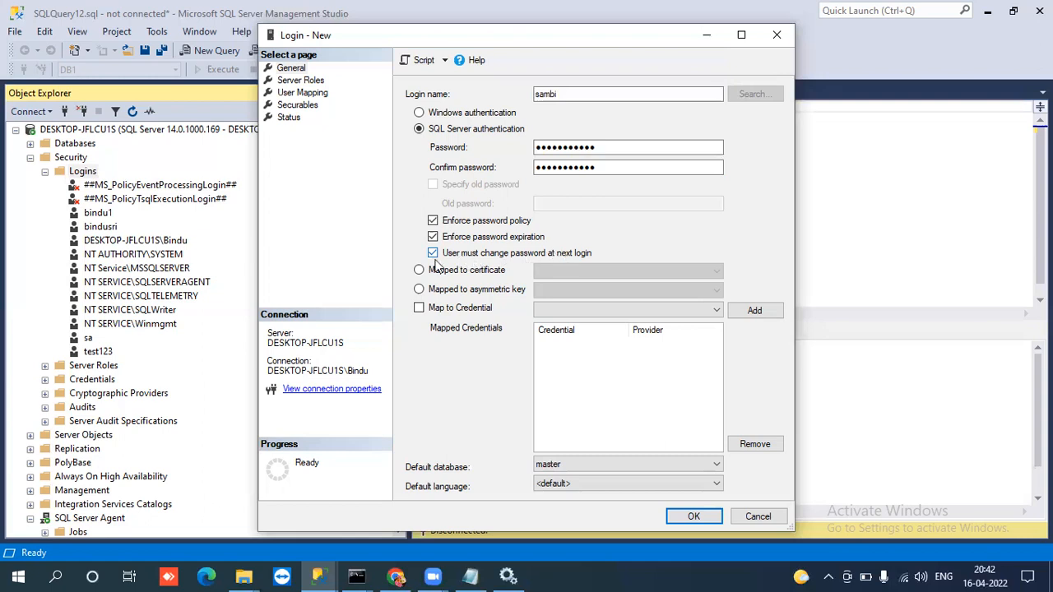
left_click(433, 221)
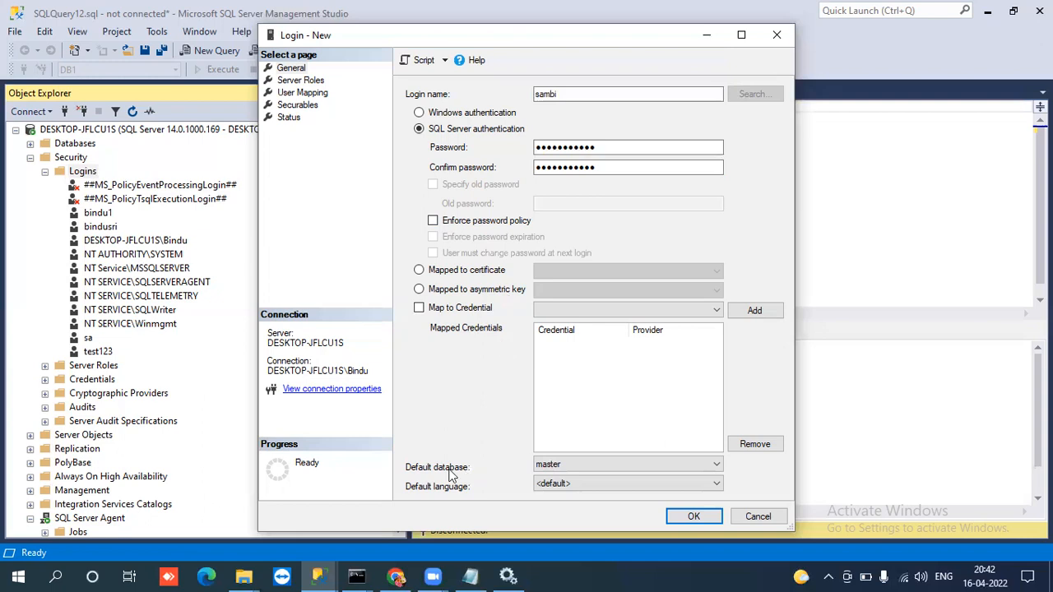
Review the new login's default language and default database choices and its Server Roles page, then return to the General page.
left_click(551, 467)
left_click(557, 466)
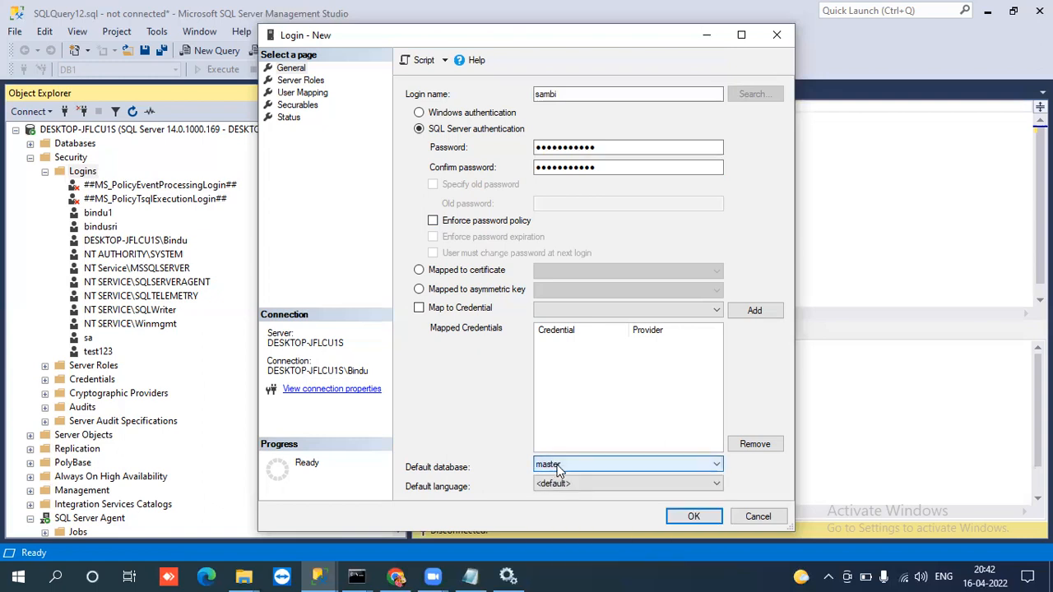
left_click(558, 467)
left_click(558, 467)
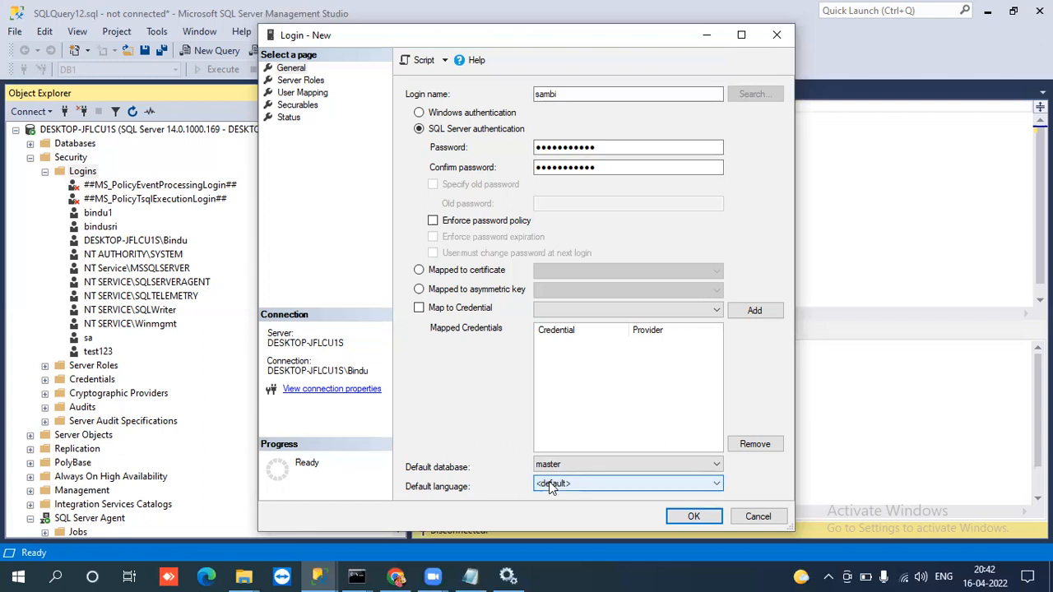
left_click(551, 486)
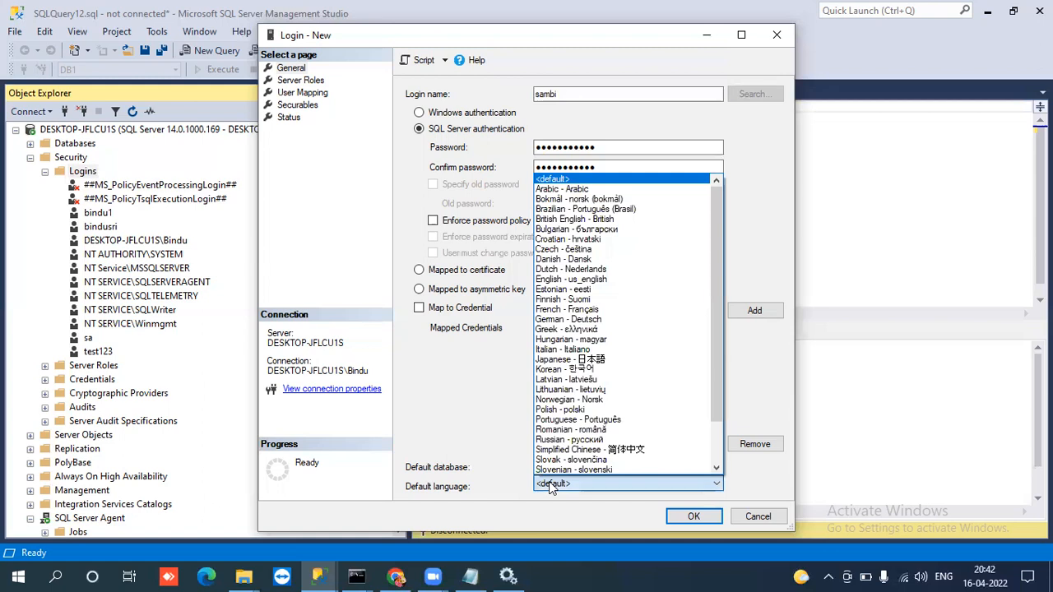
left_click(506, 494)
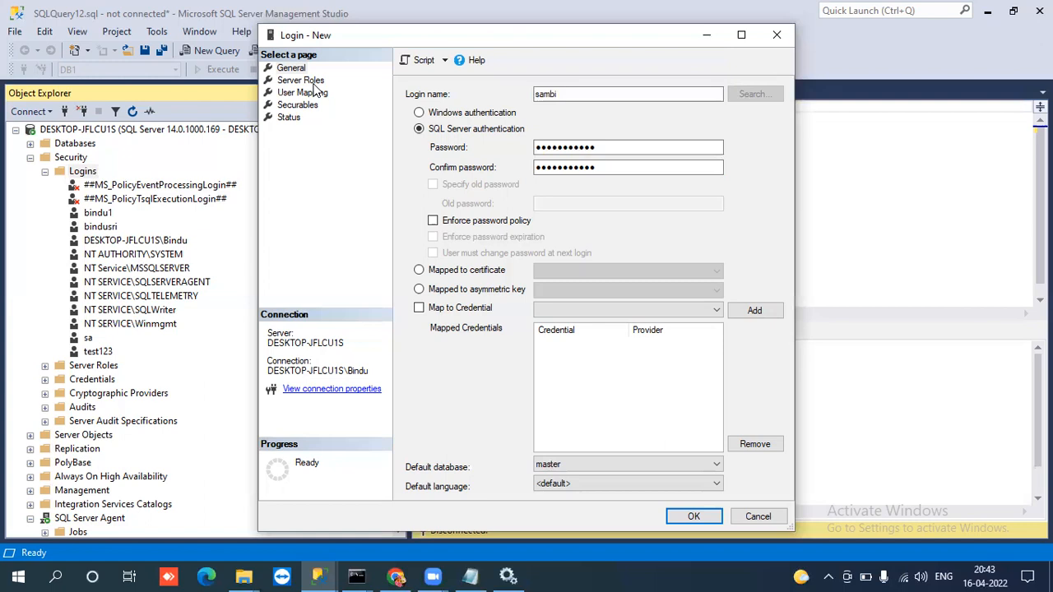
left_click(568, 465)
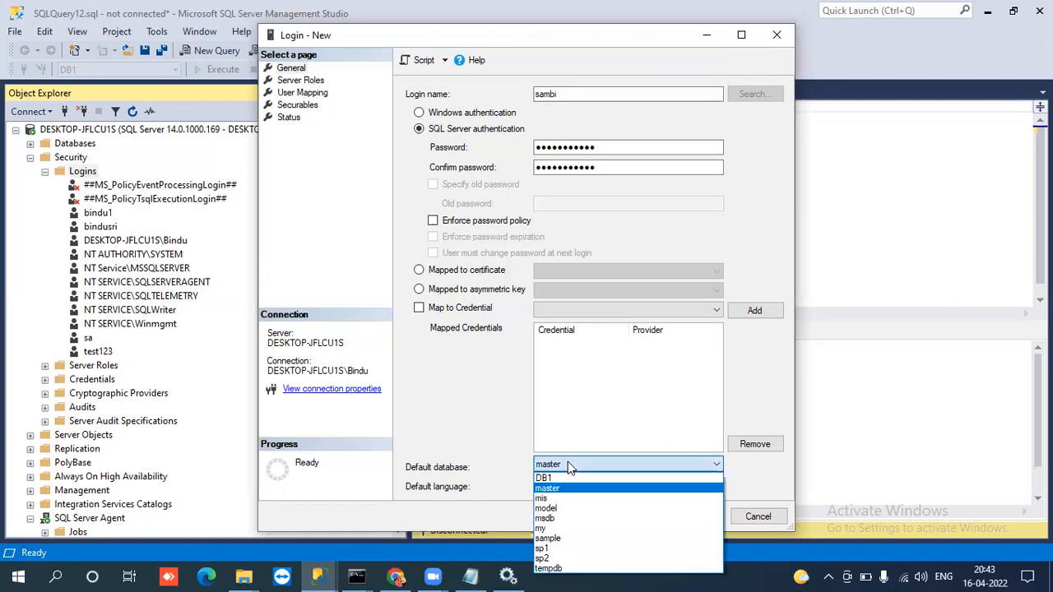
left_click(568, 465)
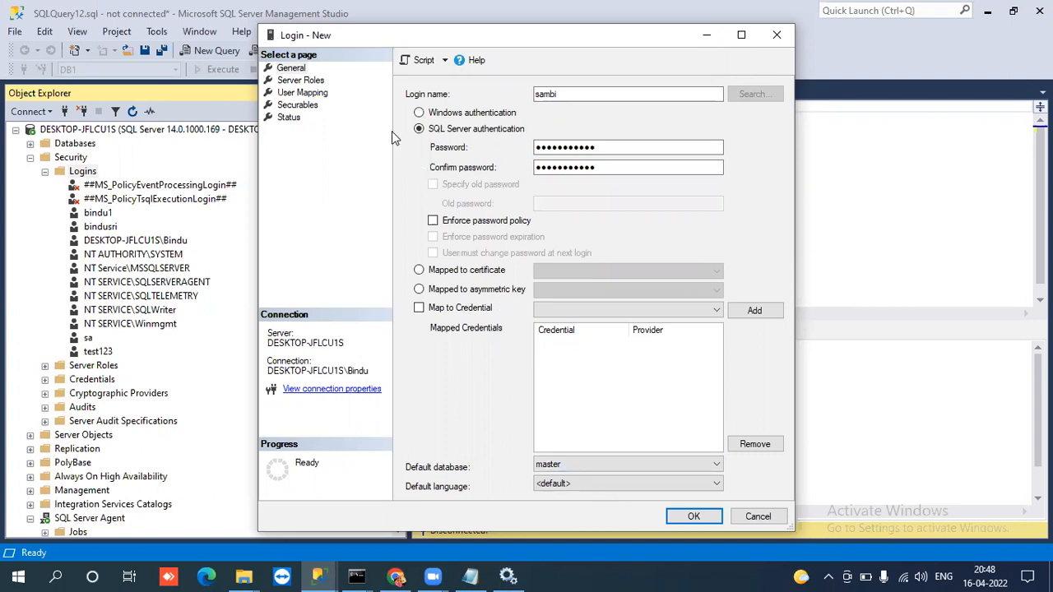
left_click(315, 80)
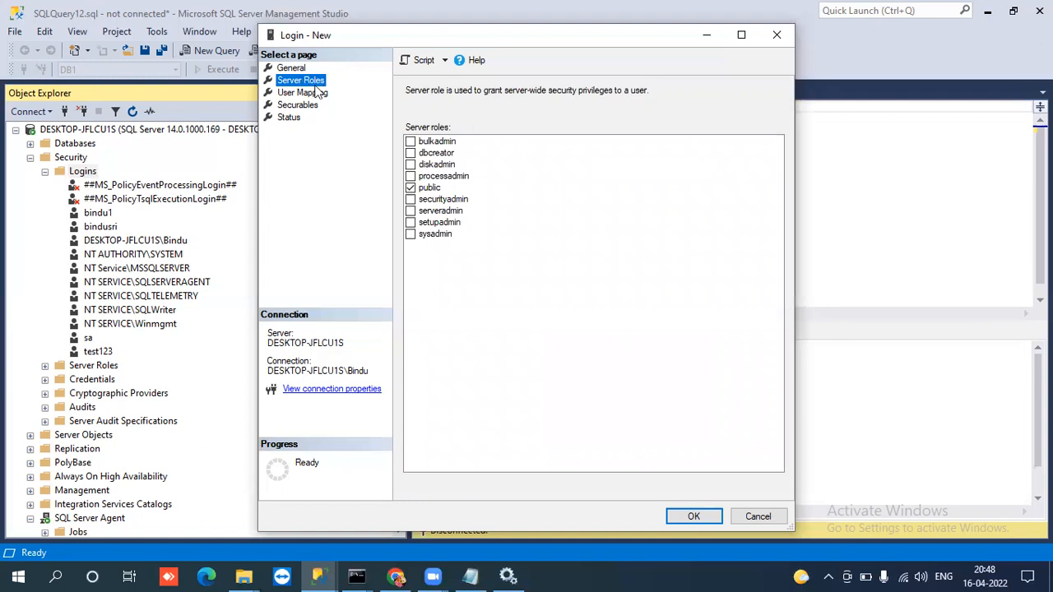
left_click(293, 67)
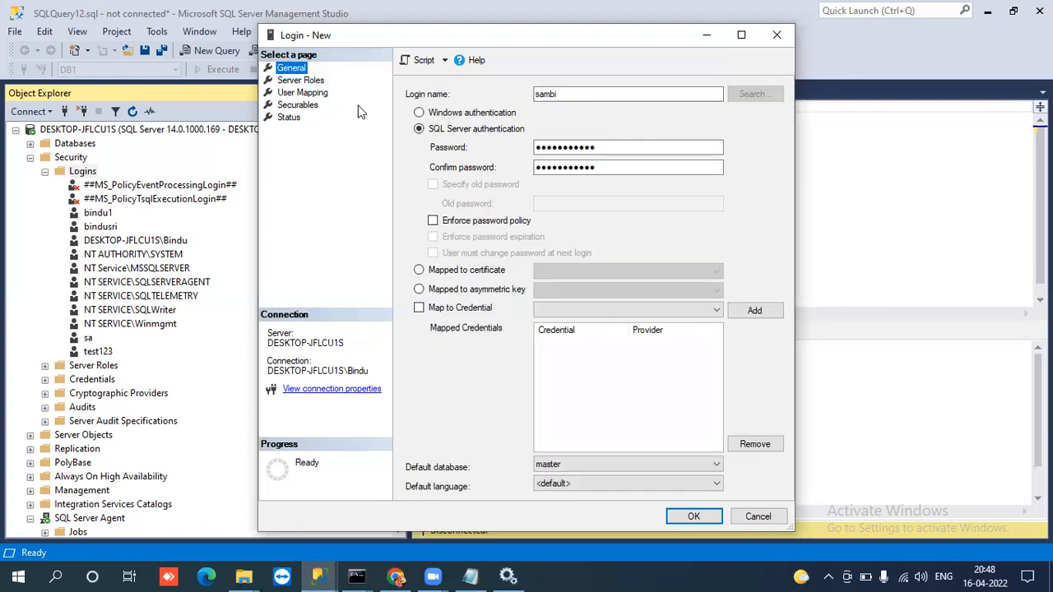
Edit the login name on the General page, trying variants with an added surname and an underscore.
double_click(544, 94)
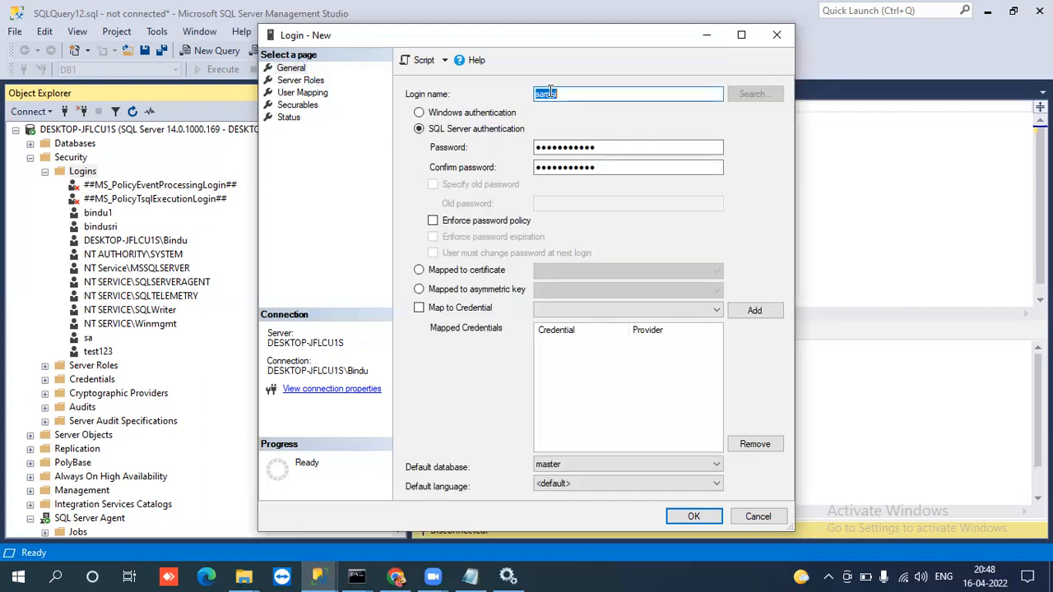
left_click(561, 94)
type("reddy")
double_click(570, 94)
key("BackSpace")
type("kal")
key("BackSpace")
key("BackSpace")
key("BackSpace")
type("_")
double_click(556, 92)
left_click(570, 94)
View the new login's Server Roles page and open its User Mapping page.
left_click(319, 80)
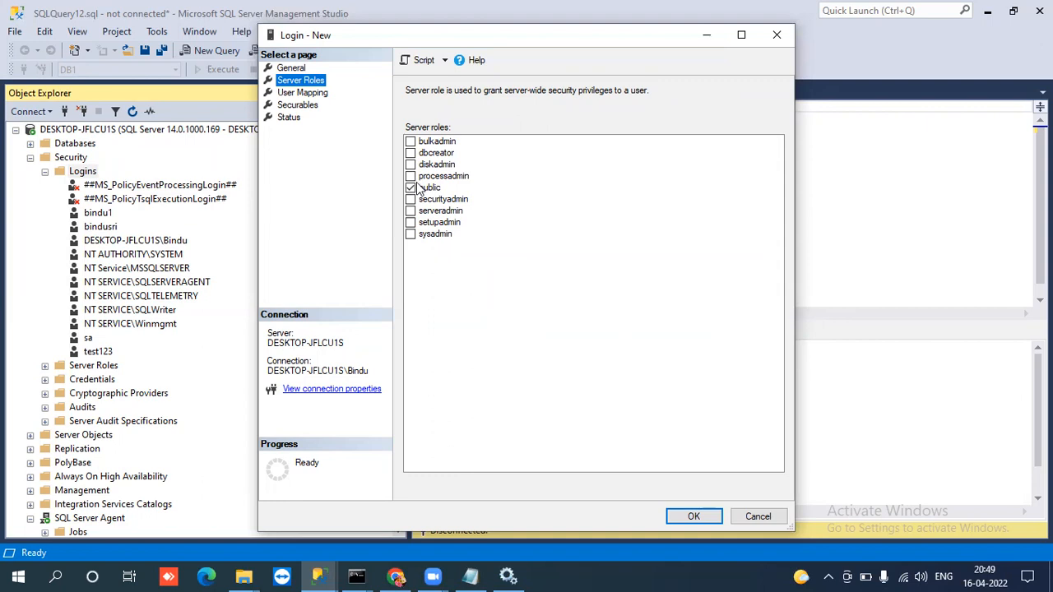
left_click(315, 94)
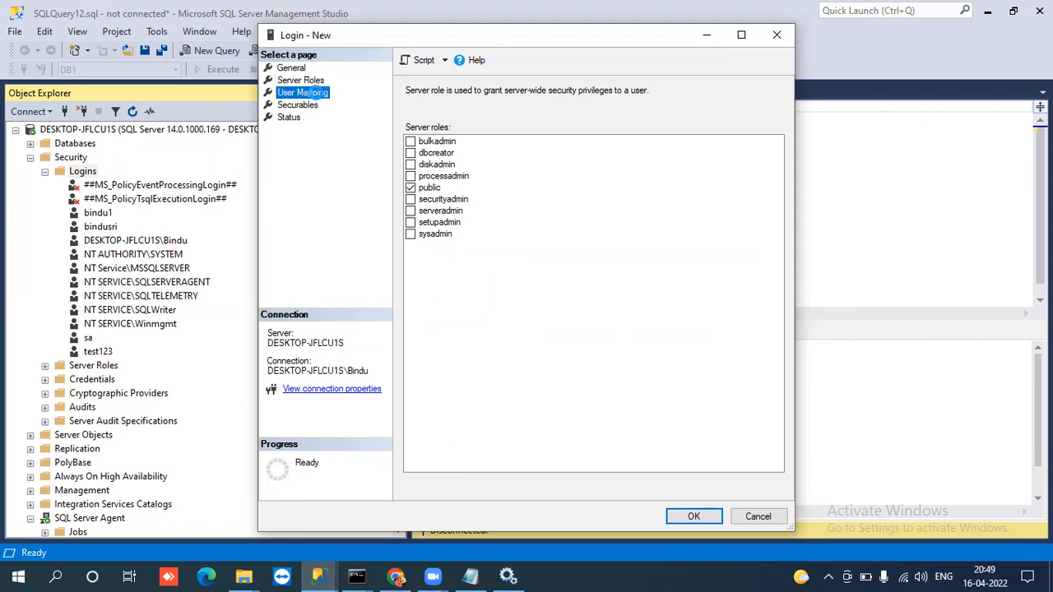
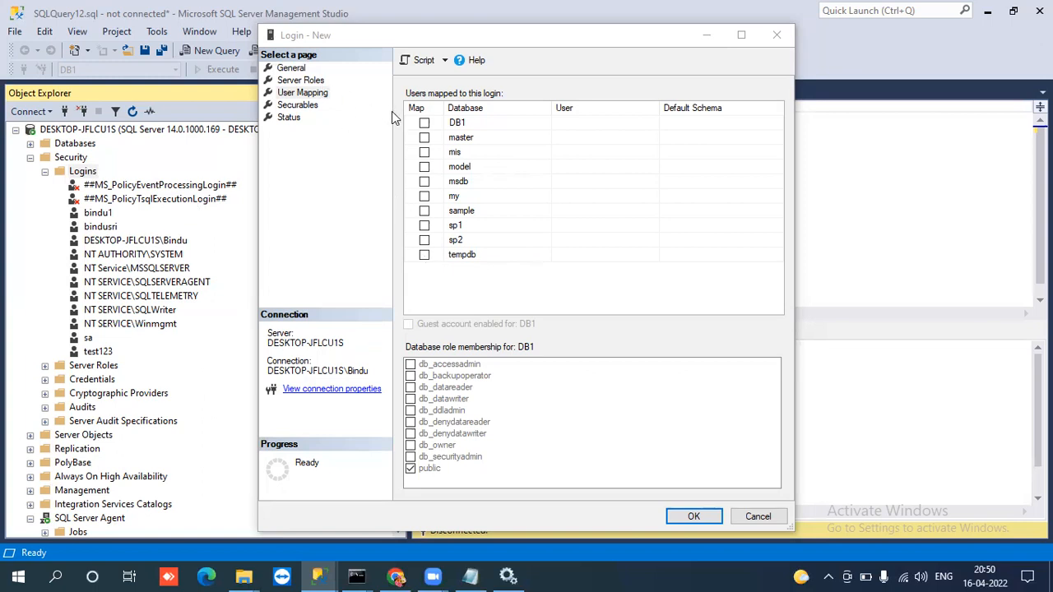
Map the new login to the DB1 database, trying the msdb mapping as well and removing it again.
left_click(422, 123)
left_click(424, 123)
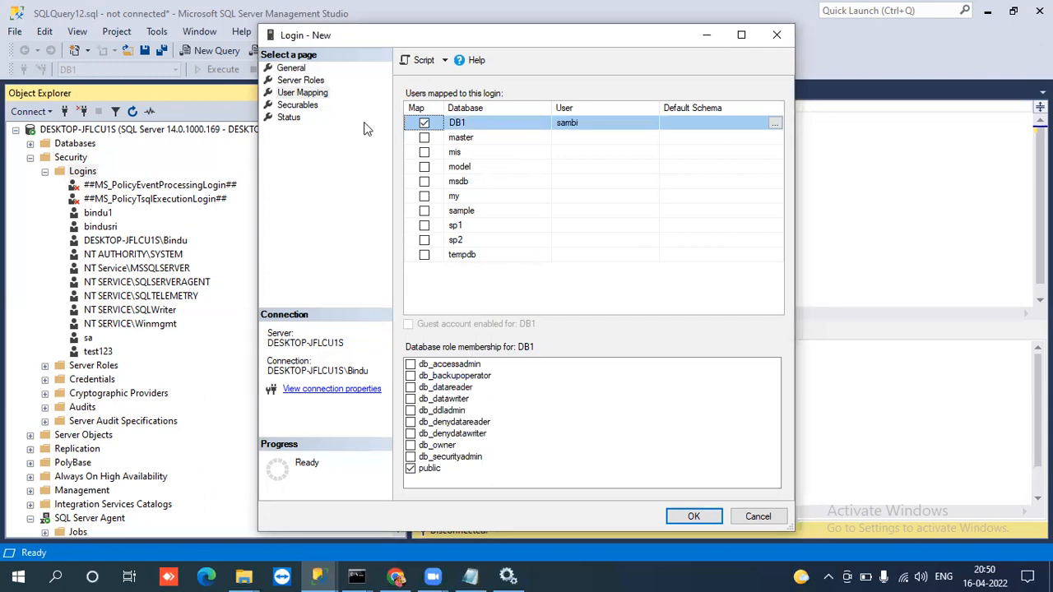
left_click(424, 181)
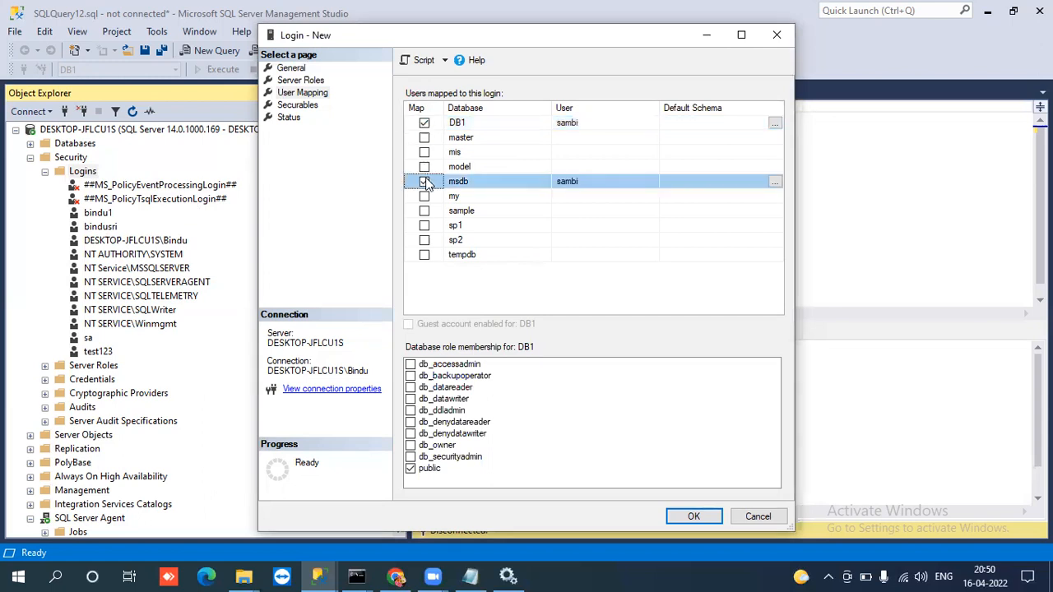
left_click(424, 182)
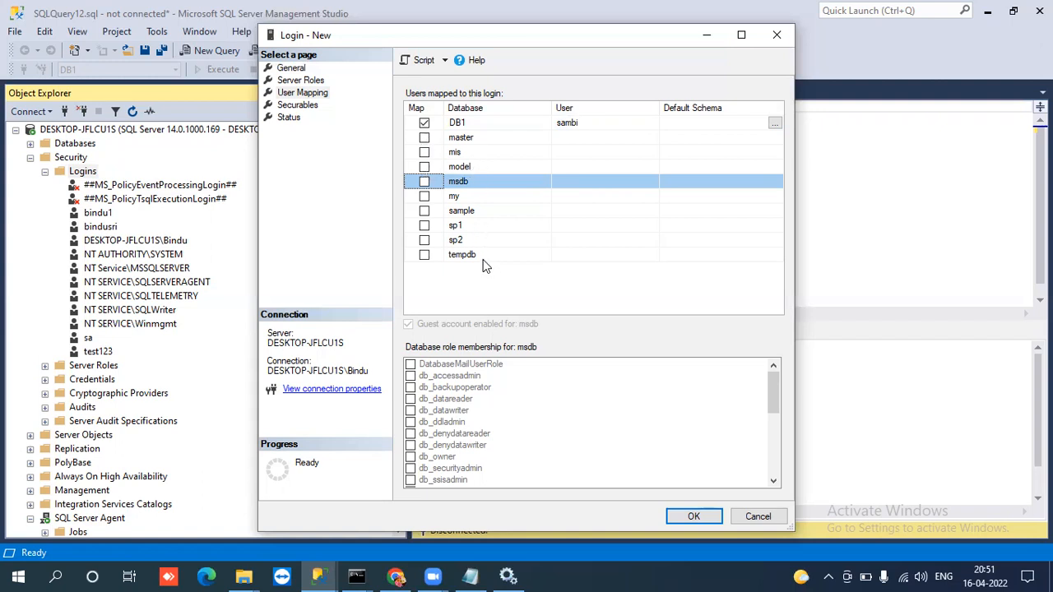
Try switching the DB1 user mapping off and on, leaving the login mapped to DB1.
left_click(457, 126)
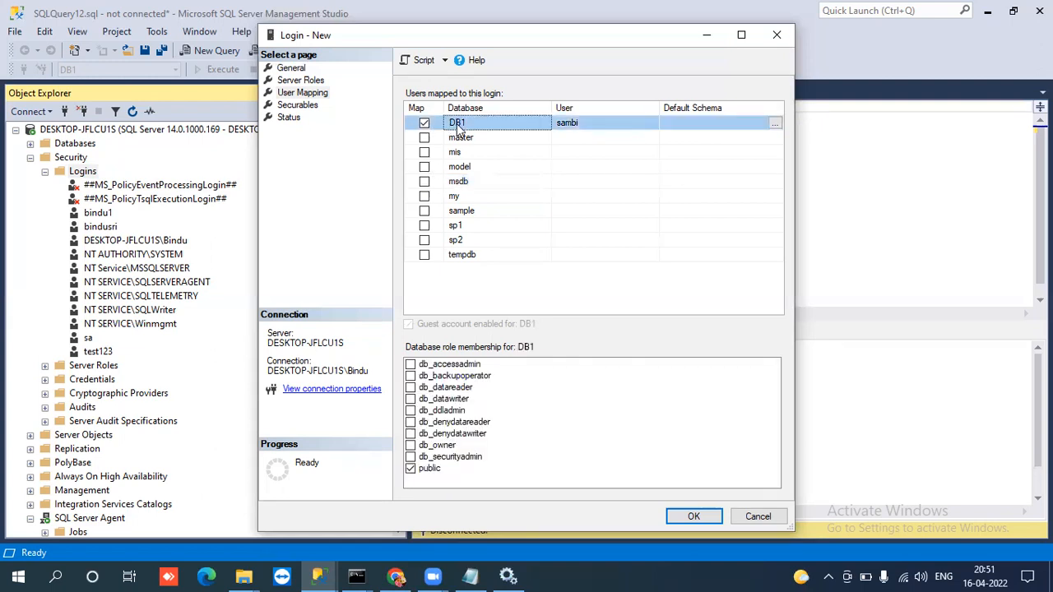
left_click(425, 123)
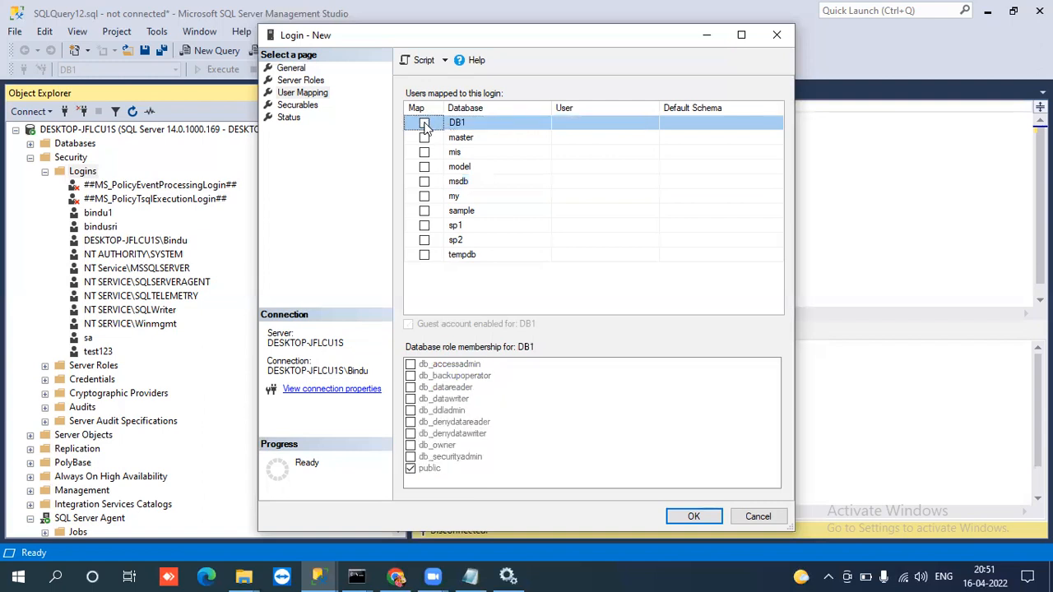
left_click(424, 125)
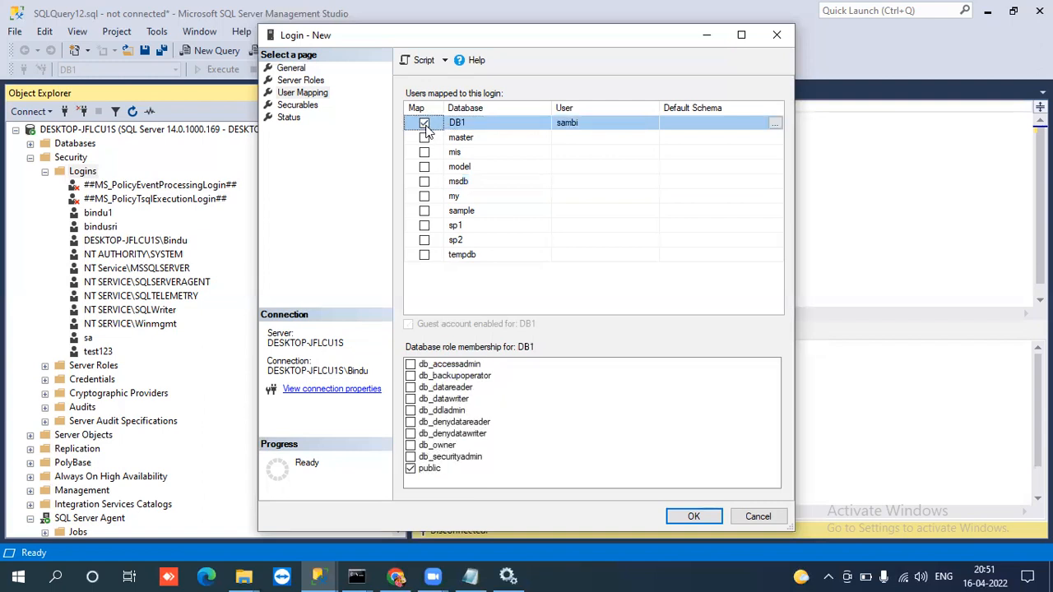
left_click(424, 124)
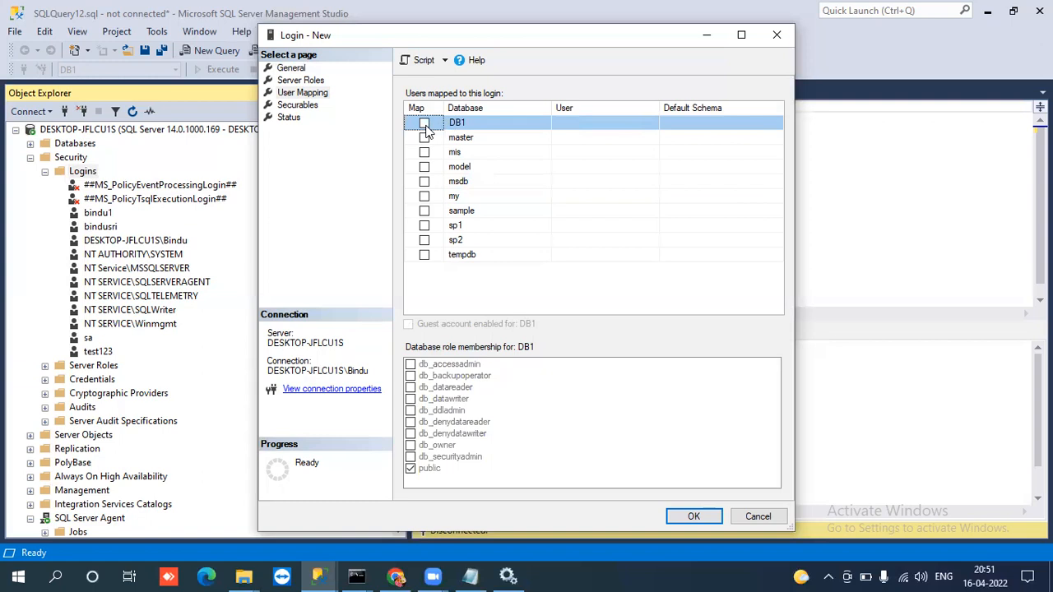
left_click(424, 125)
left_click(425, 125)
left_click(424, 125)
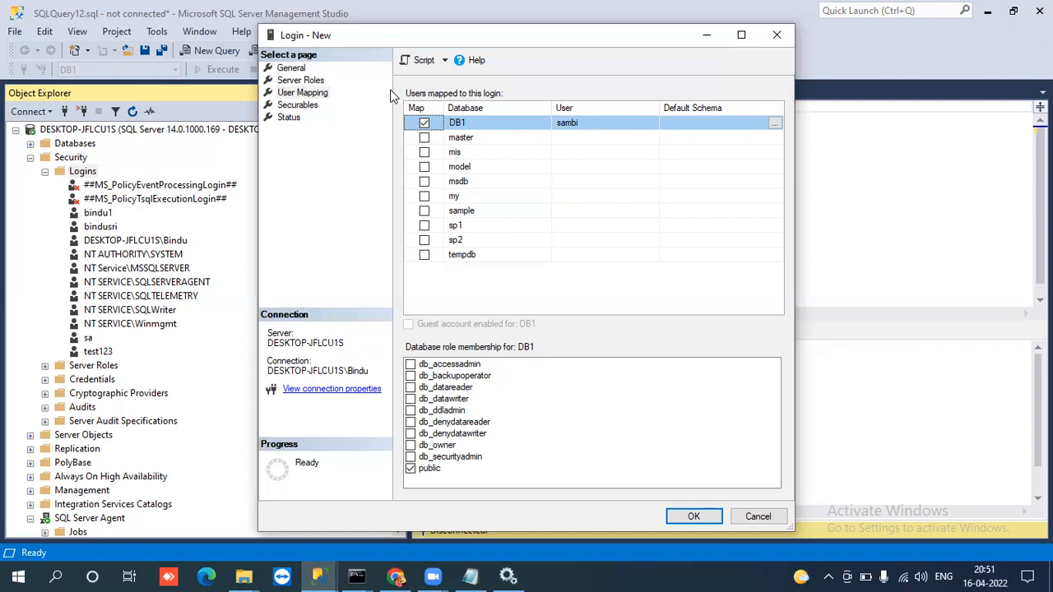
Compare the login name on the General page with the user mapped to DB1 on the User Mapping page.
left_click(292, 69)
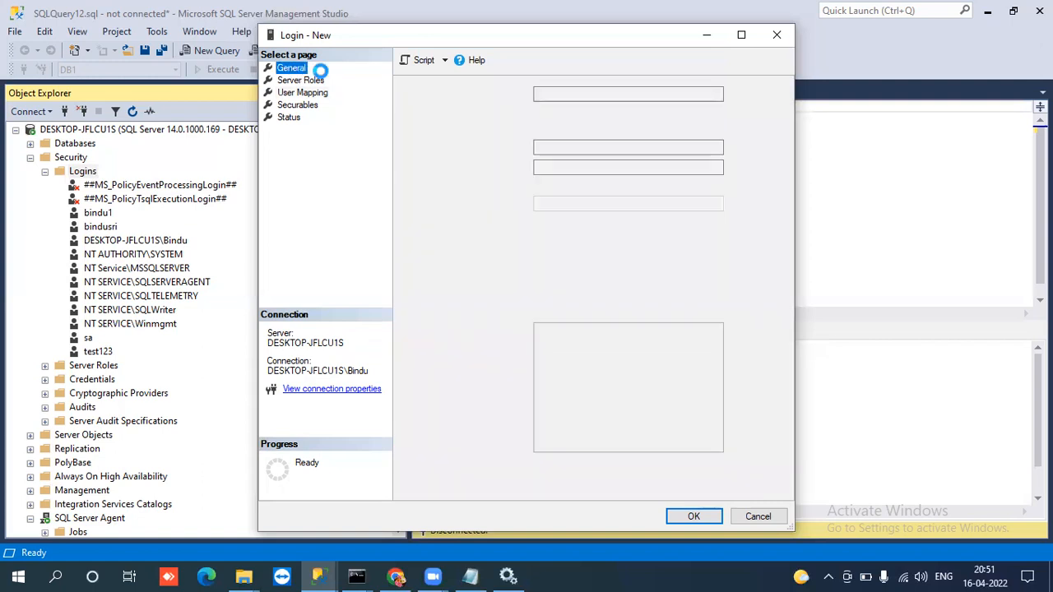
double_click(561, 96)
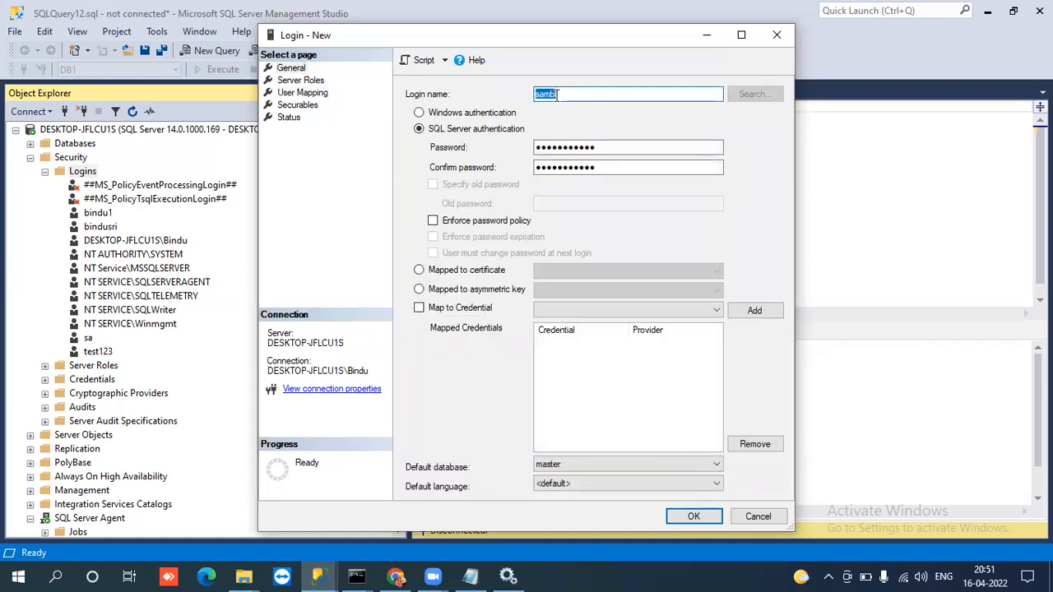
left_click(303, 94)
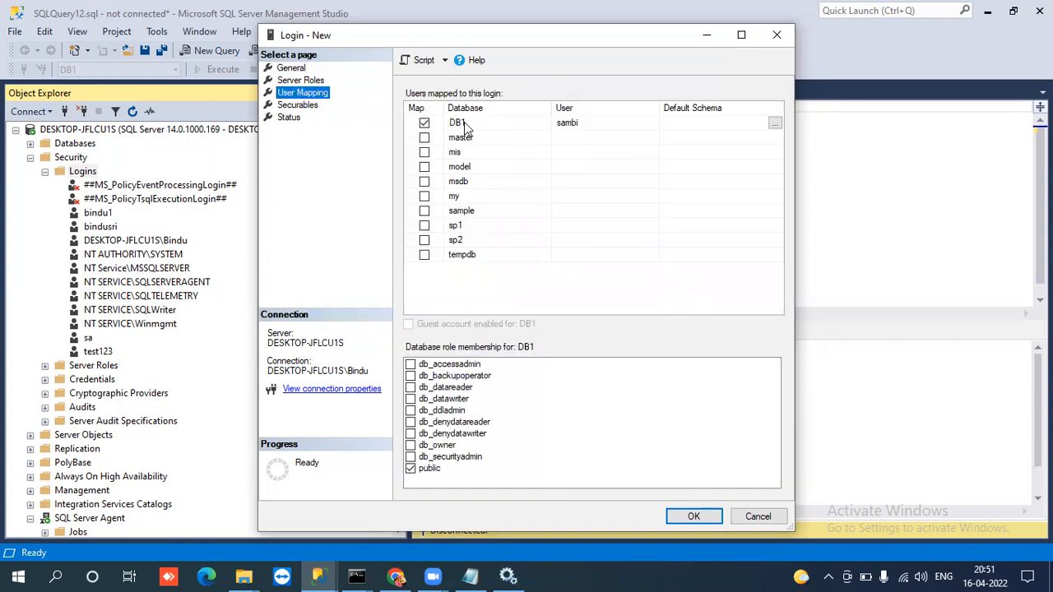
left_click(466, 123)
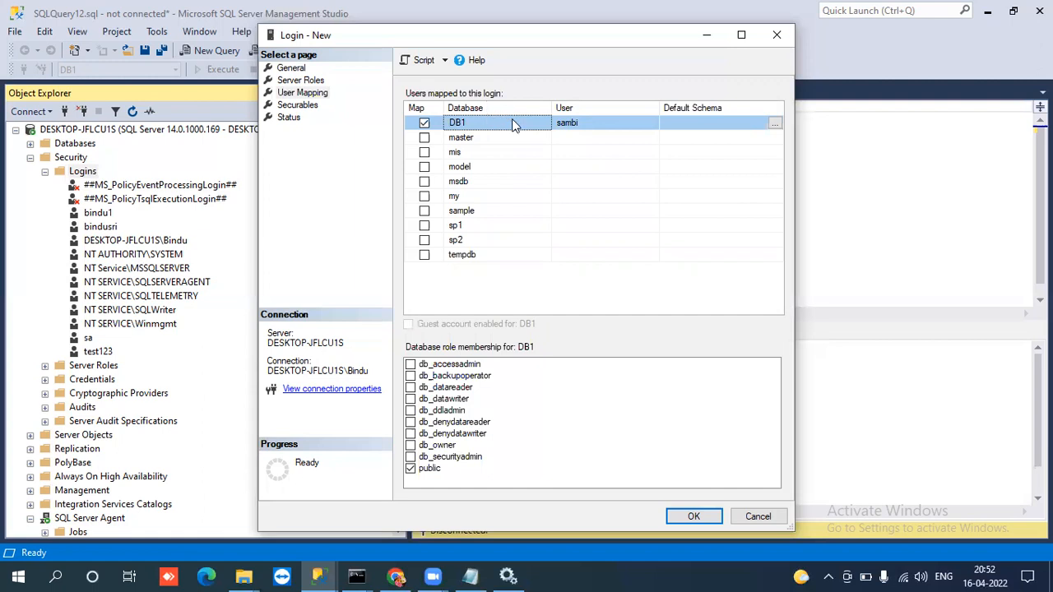
left_click(577, 126)
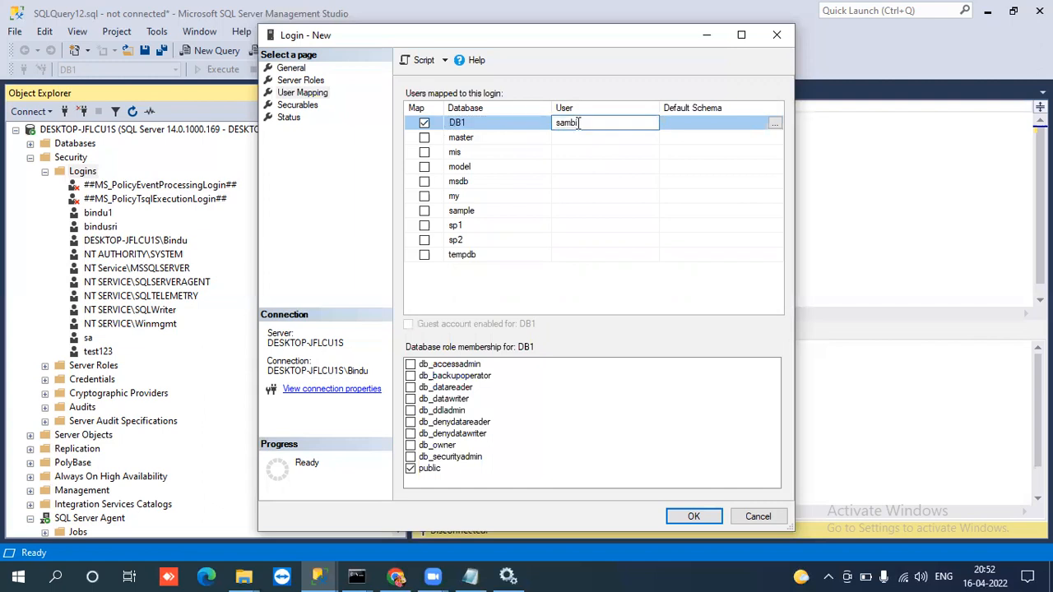
left_click(521, 126)
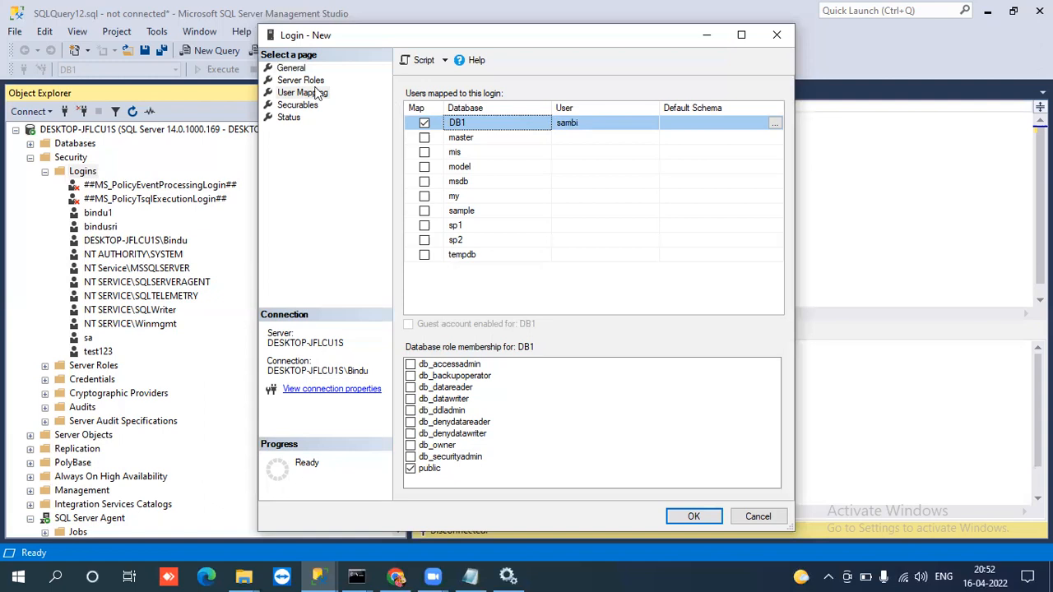
left_click(291, 67)
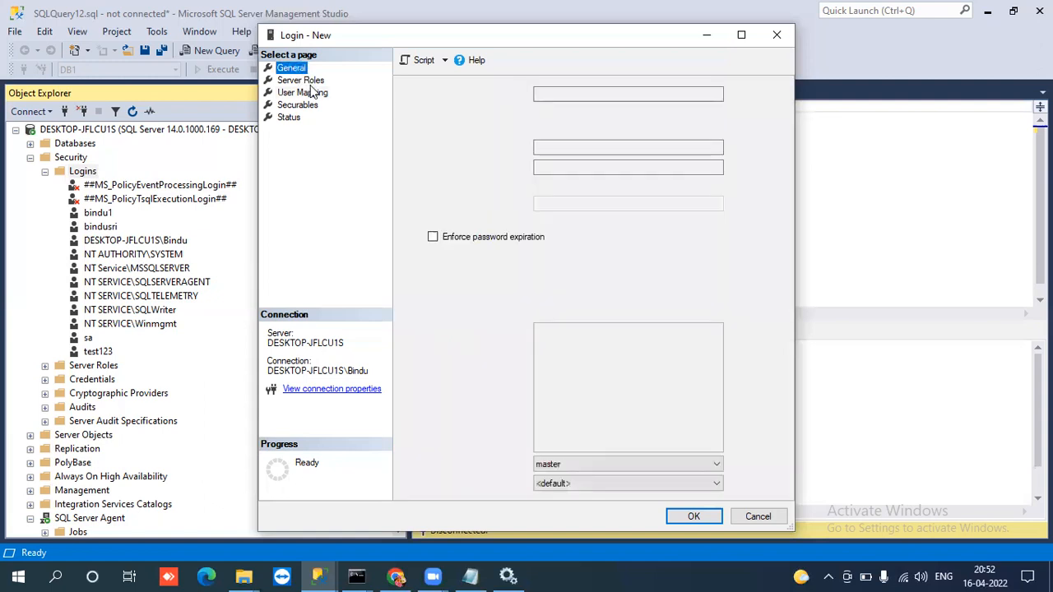
left_click(311, 94)
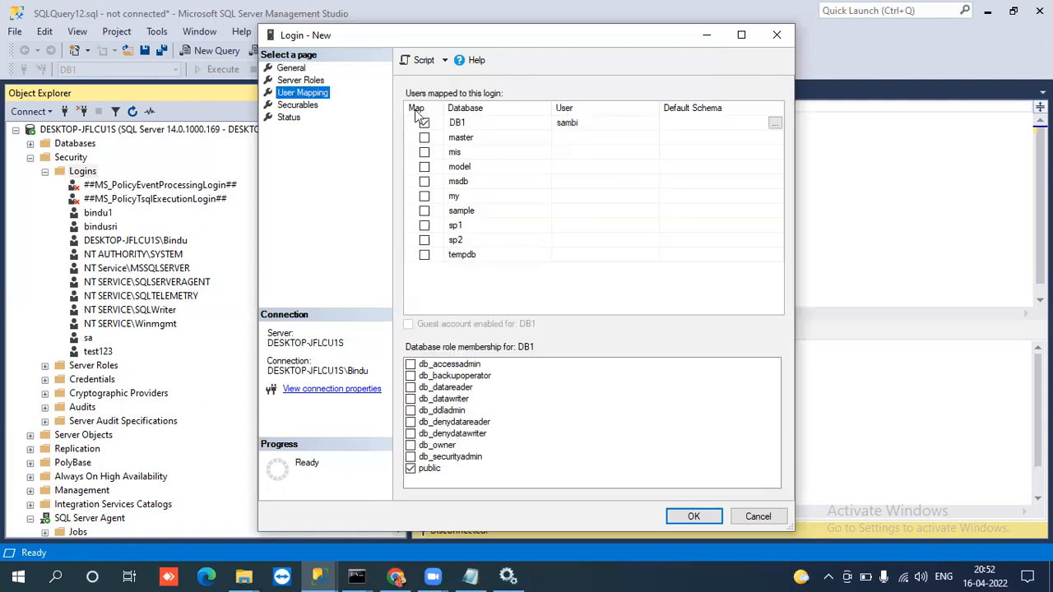
left_click(461, 125)
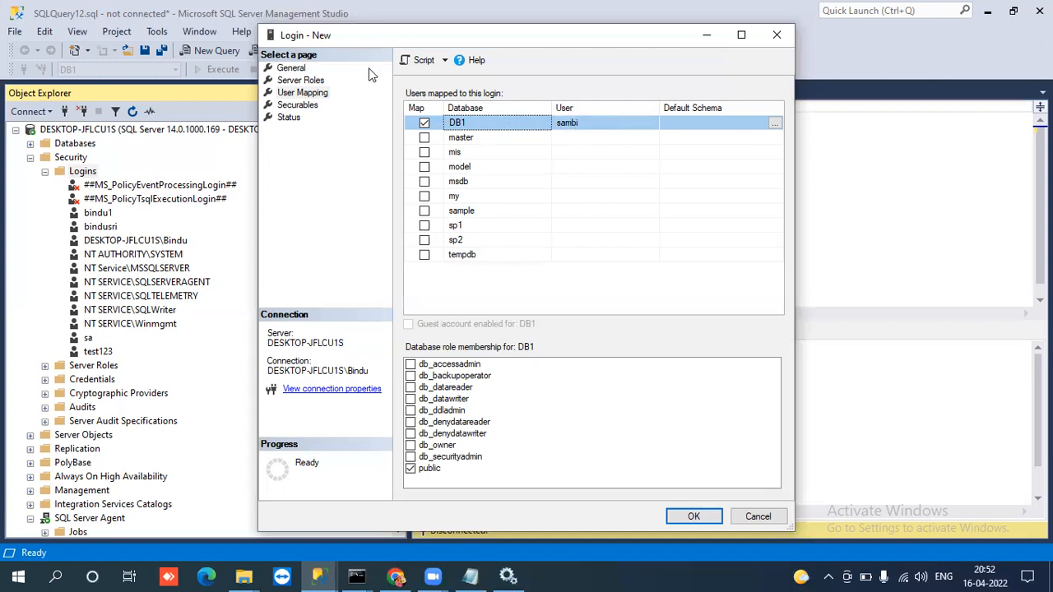
Review the login name and the Server Roles page, then inspect the DB1 row under User Mapping.
left_click(292, 68)
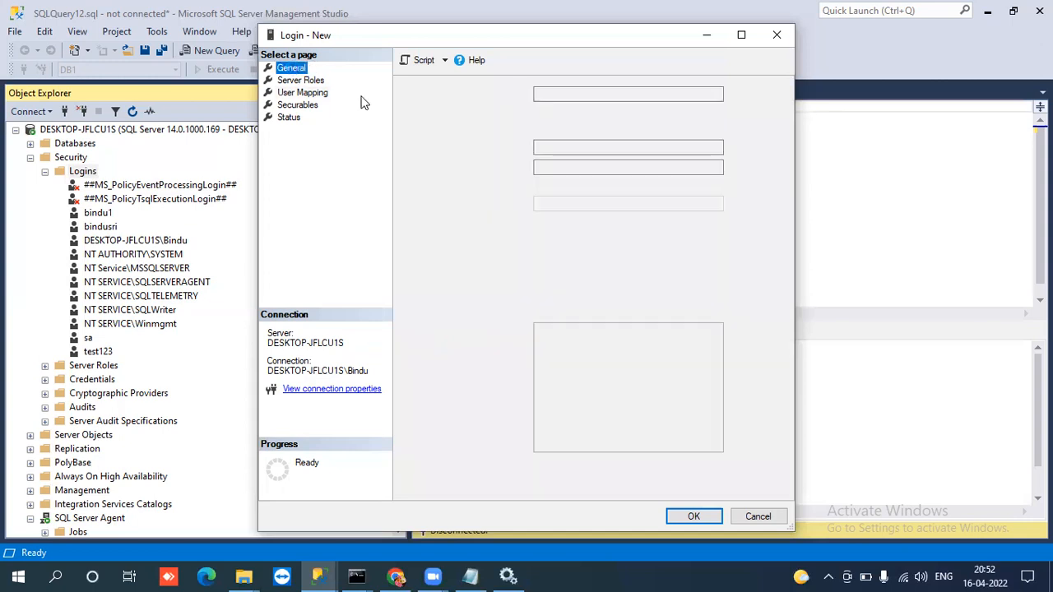
left_click(536, 95)
double_click(537, 96)
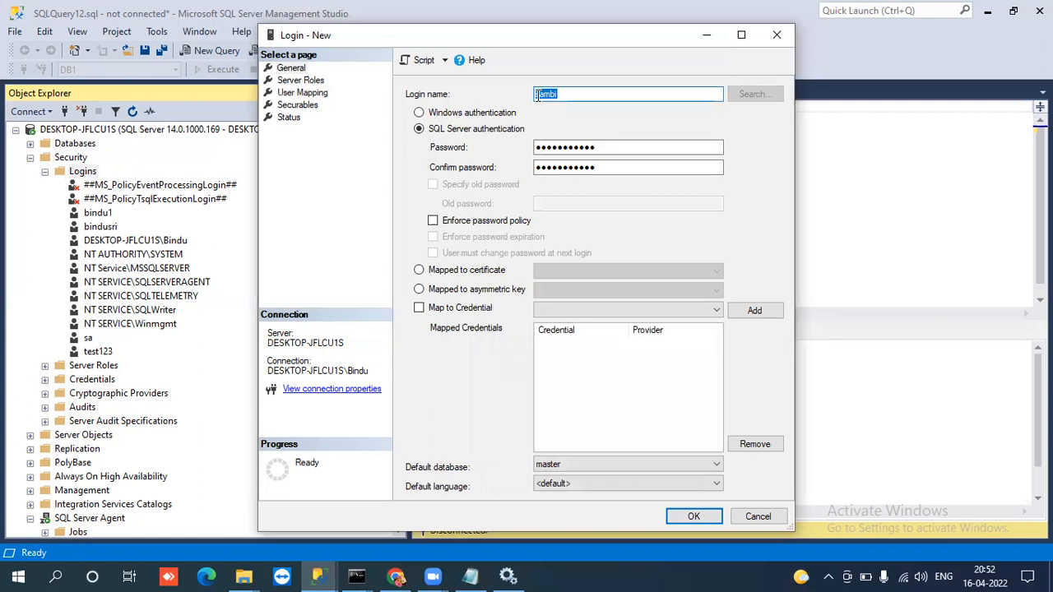
left_click(308, 82)
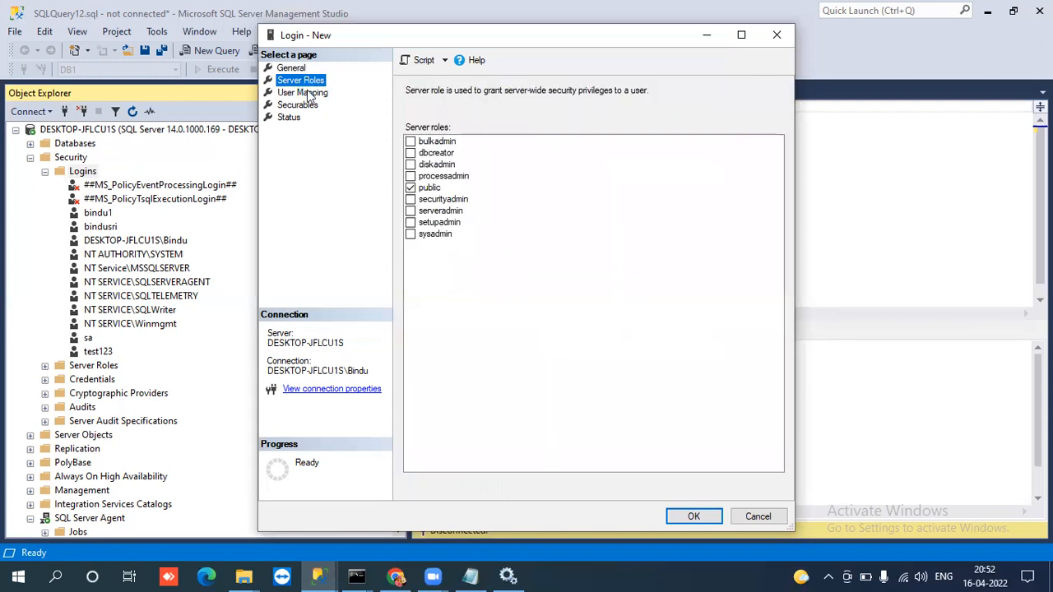
left_click(307, 93)
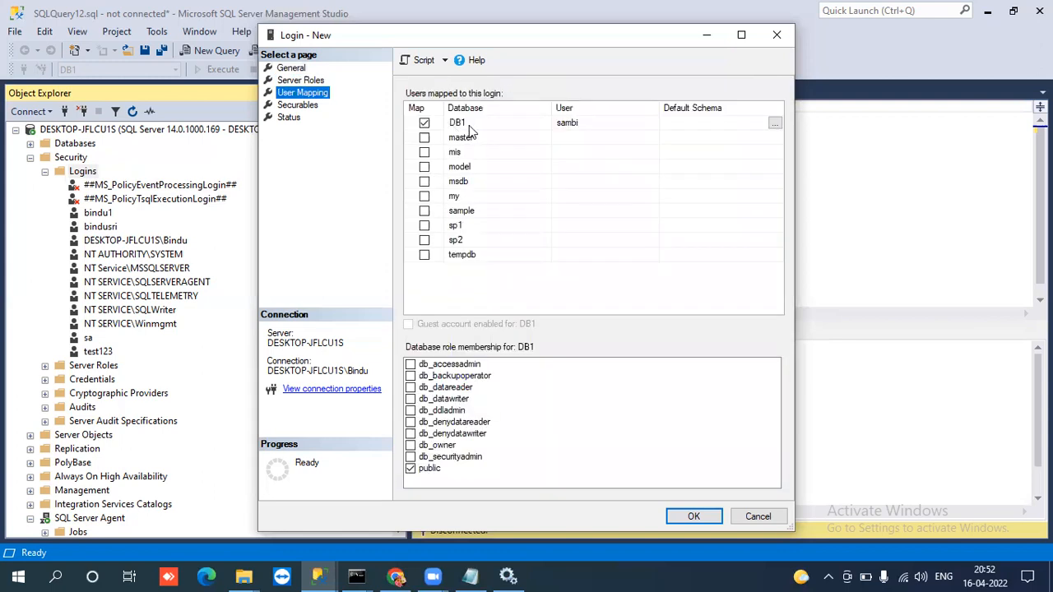
left_click(469, 125)
left_click(469, 125)
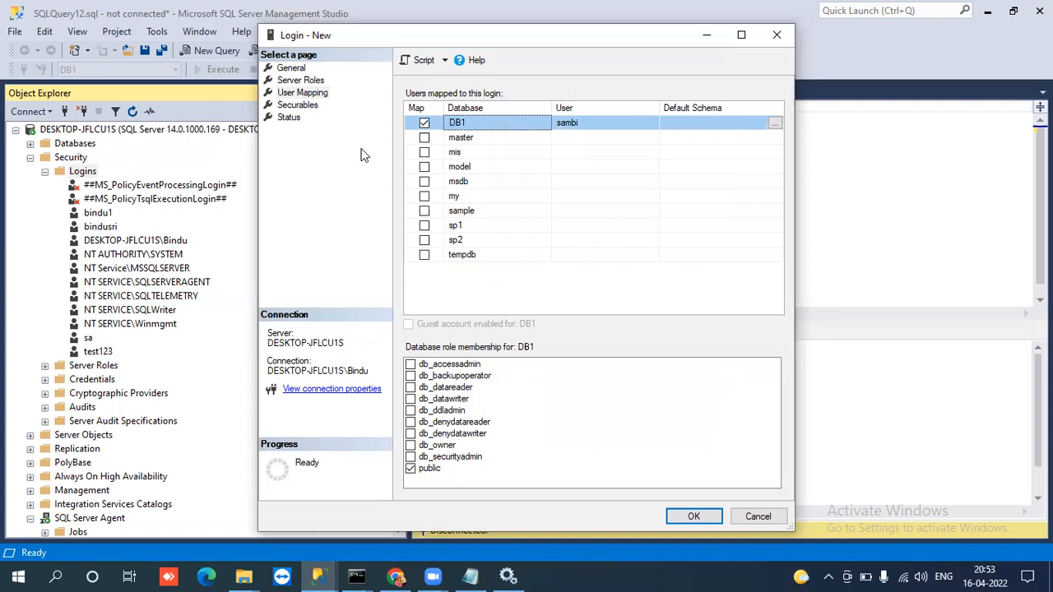
Examine the public server role on the Server Roles page against the DB1 mapping and its database role membership.
left_click(298, 80)
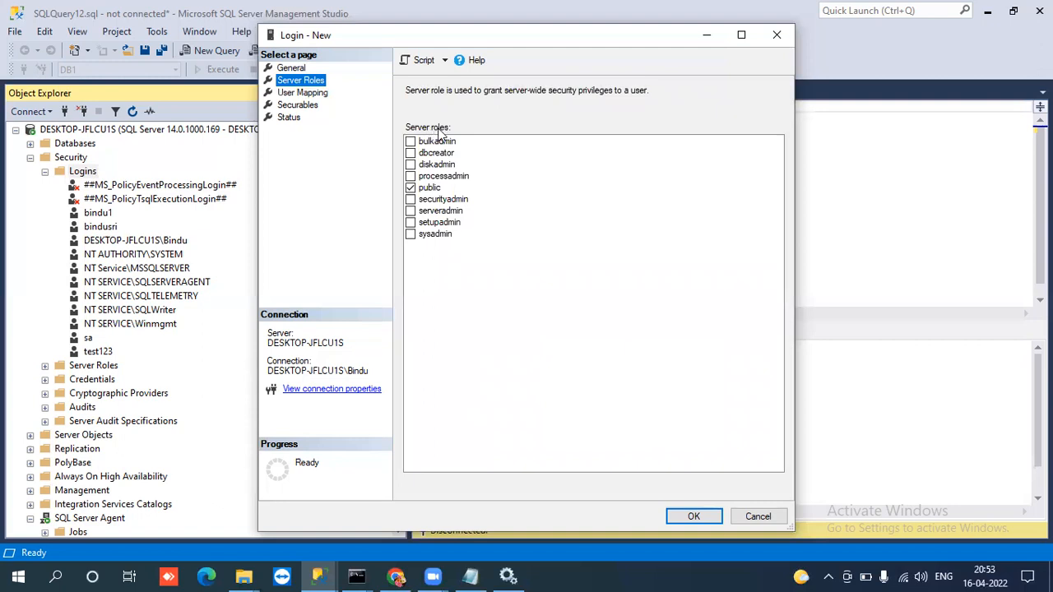
left_click(319, 95)
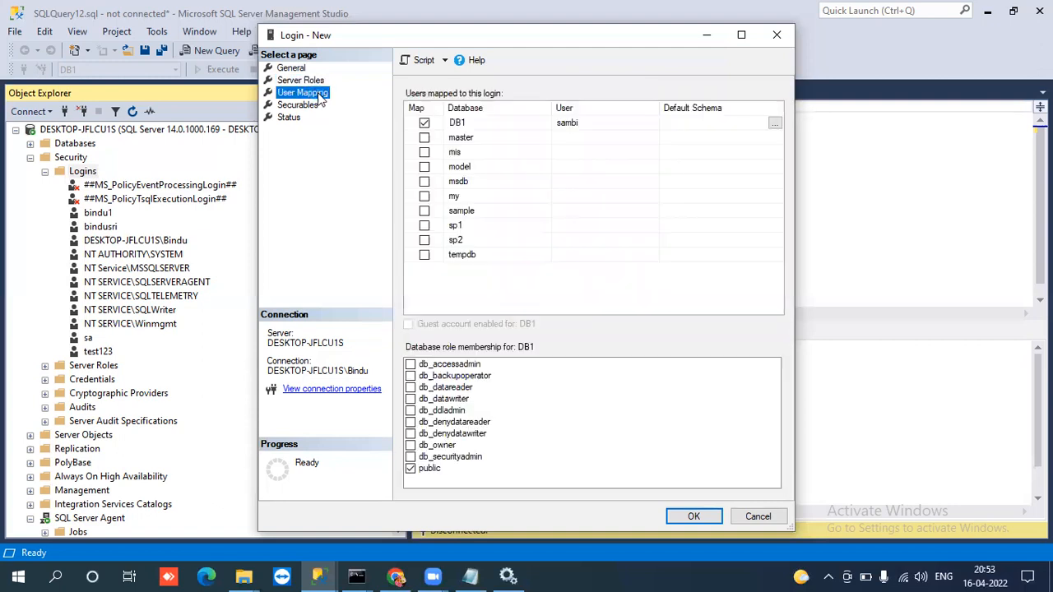
left_click(457, 122)
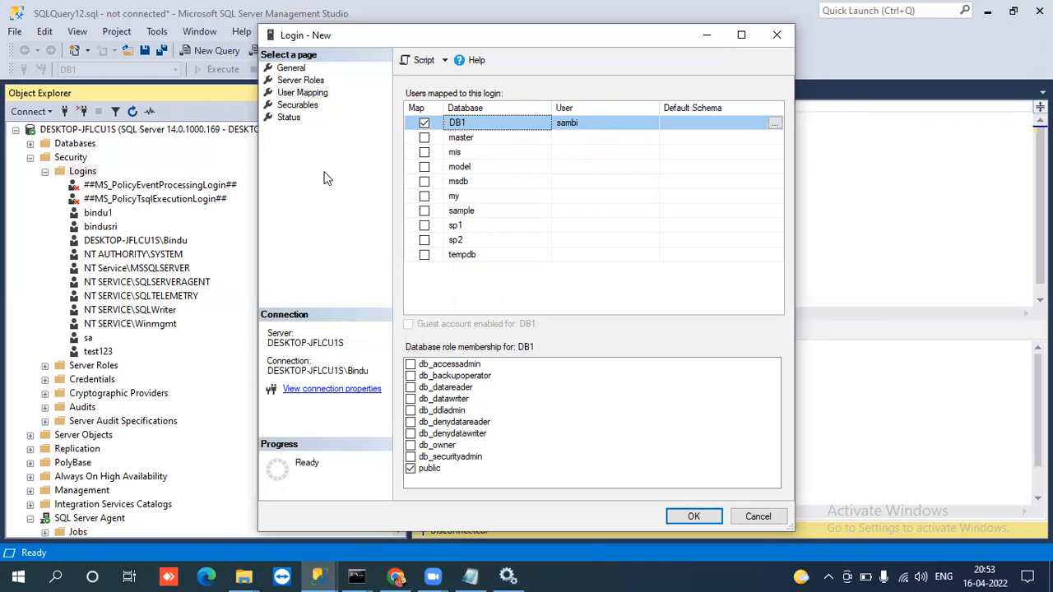
left_click(298, 81)
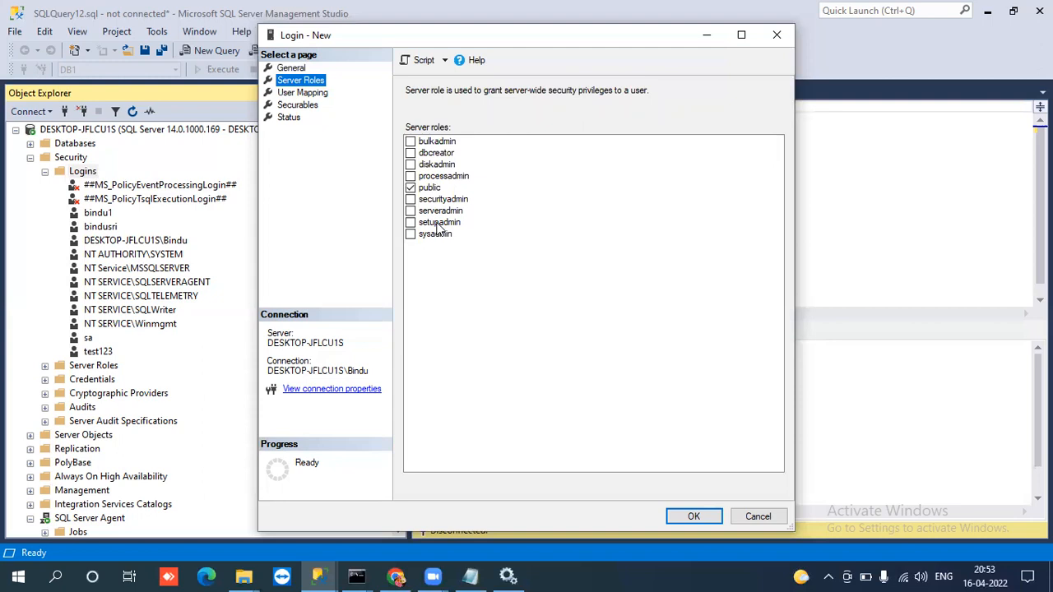
left_click(413, 190)
left_click(413, 190)
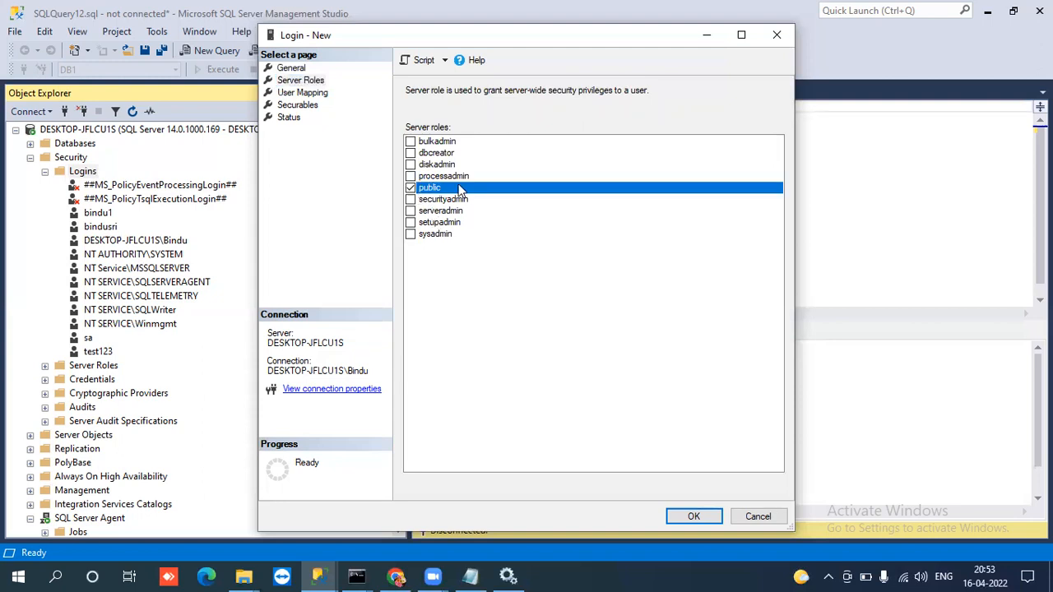
left_click(304, 93)
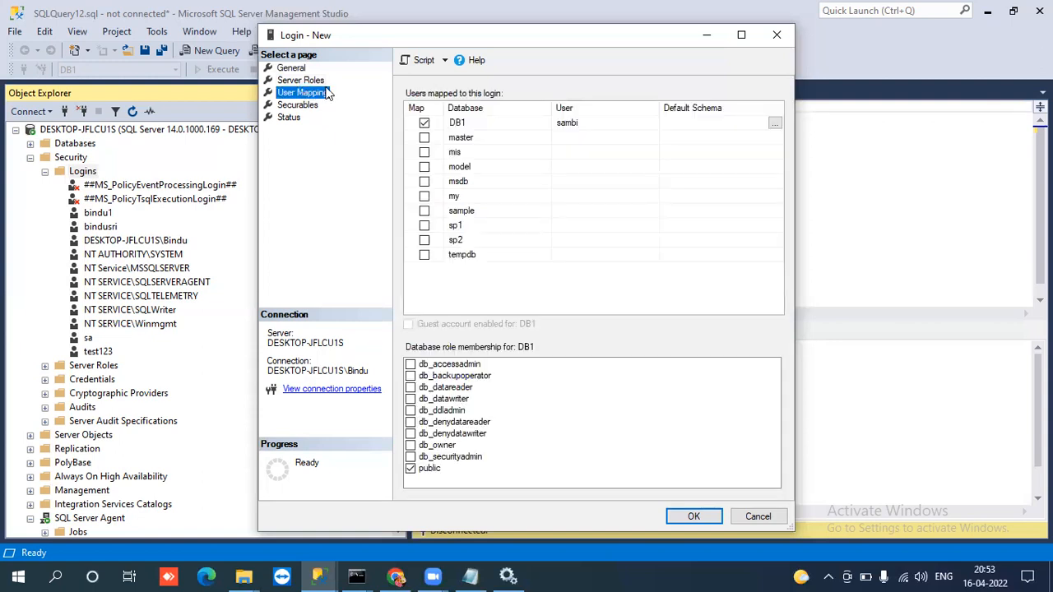
left_click(455, 124)
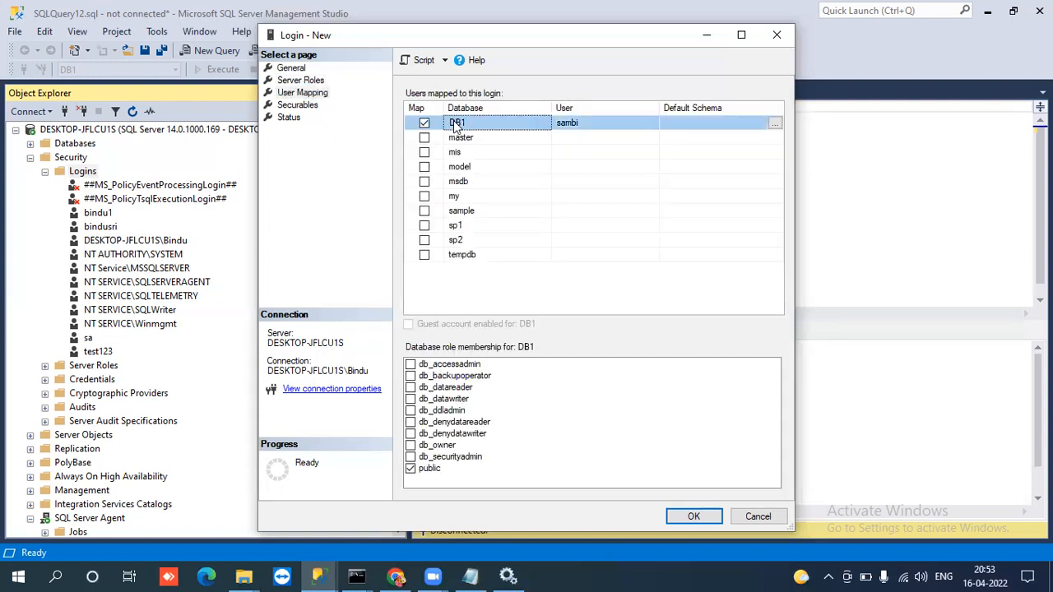
View the new login's Securables page, recheck the General page and open the Status page.
left_click(301, 105)
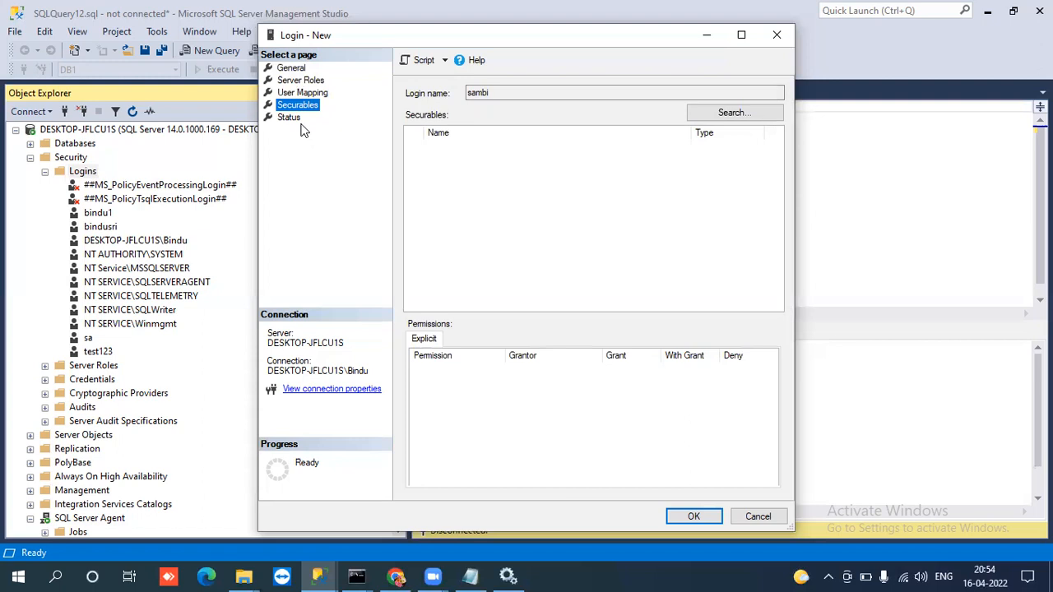
left_click(291, 69)
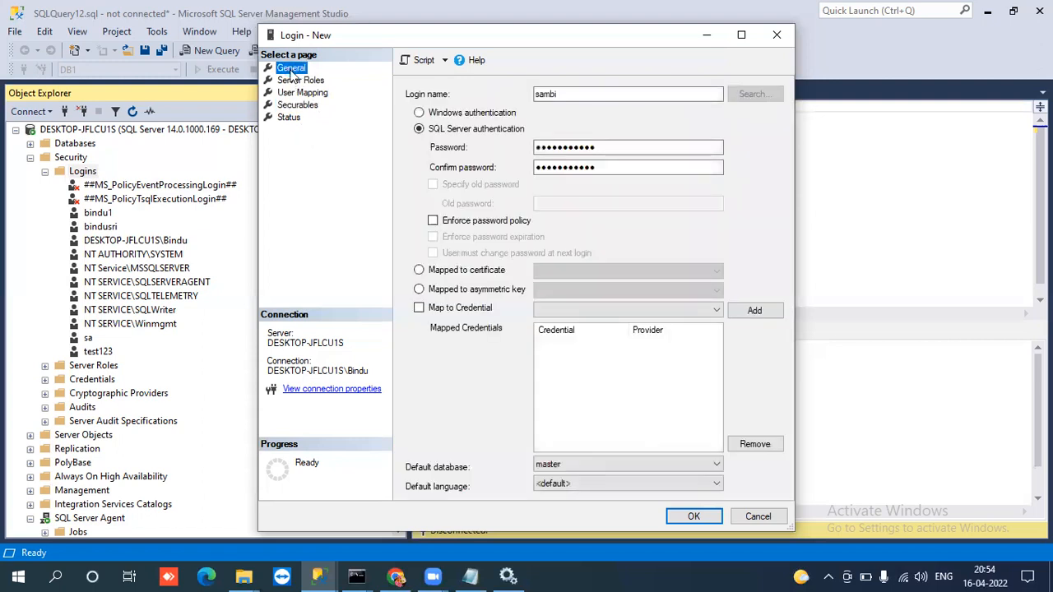
left_click(299, 121)
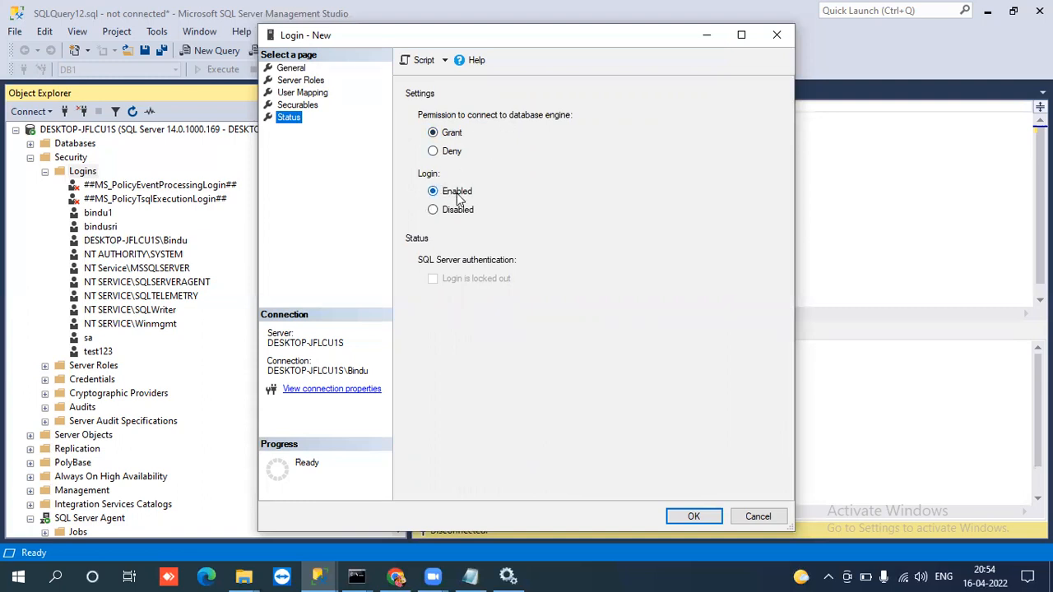
Try the Deny connection permission and the Disabled login state, ending with Grant and Enabled selected.
left_click(433, 152)
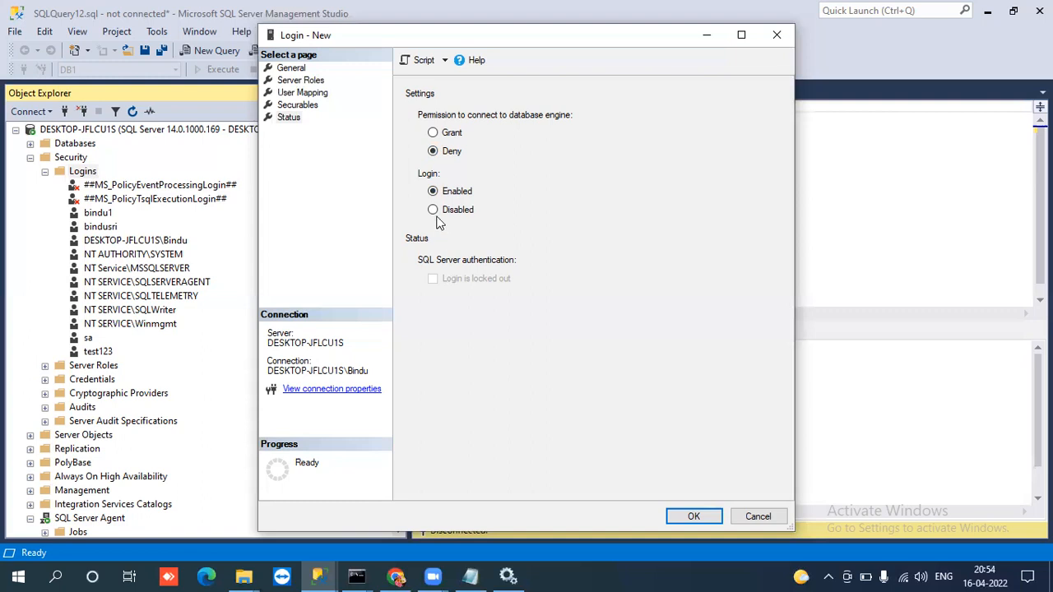
left_click(433, 211)
left_click(433, 189)
left_click(433, 134)
left_click(432, 151)
left_click(433, 134)
left_click(434, 210)
left_click(435, 193)
Recheck the login's General page and return to its Status page settings.
left_click(294, 119)
left_click(291, 68)
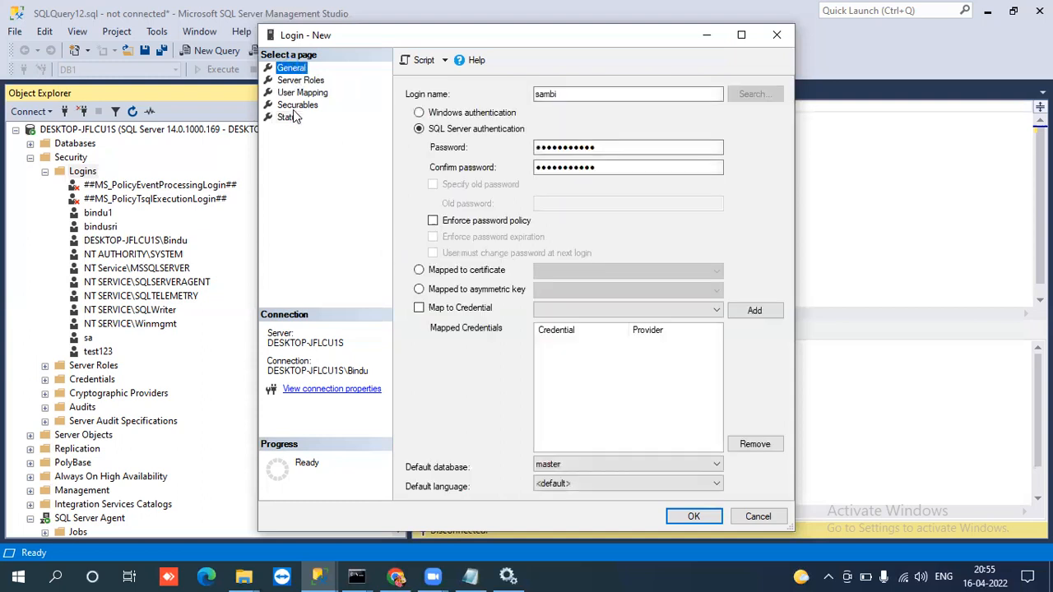
left_click(289, 117)
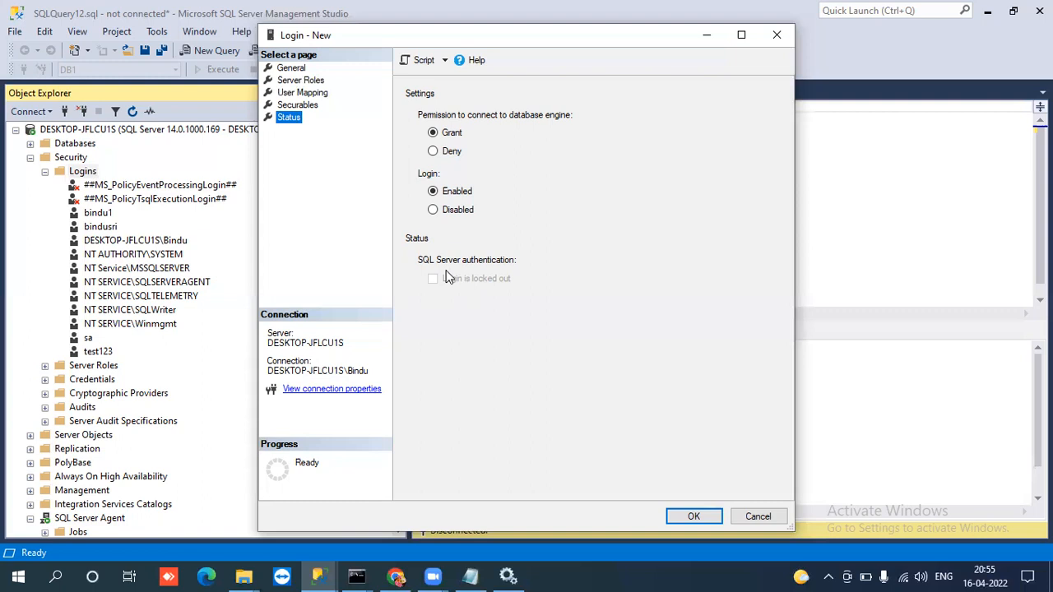
Review the new login's name and password fields on the General page, trying Enforce password policy and leaving it unchecked.
left_click(303, 72)
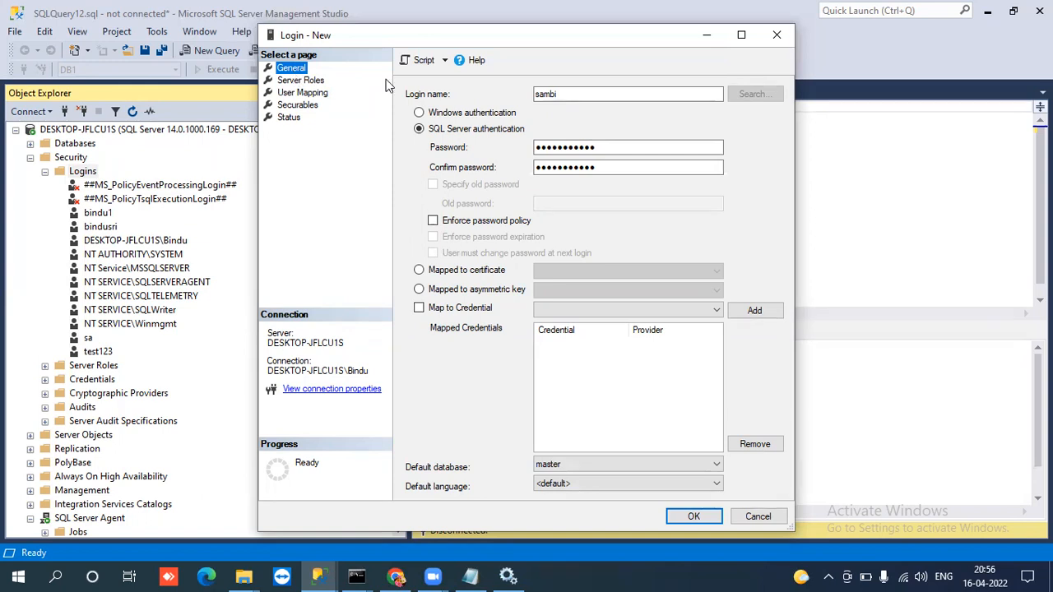
left_click(549, 92)
double_click(550, 92)
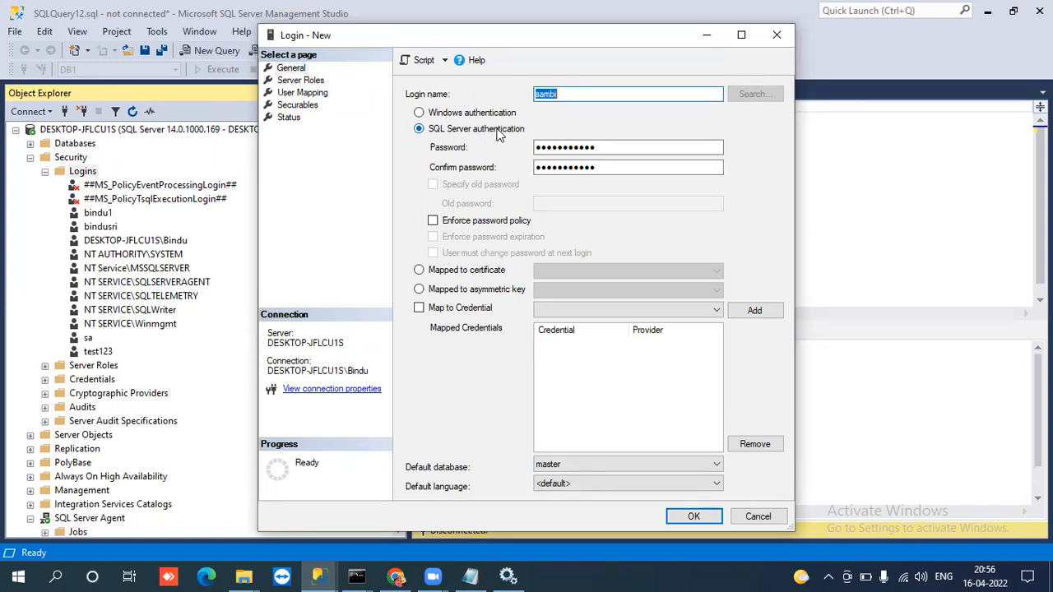
double_click(587, 147)
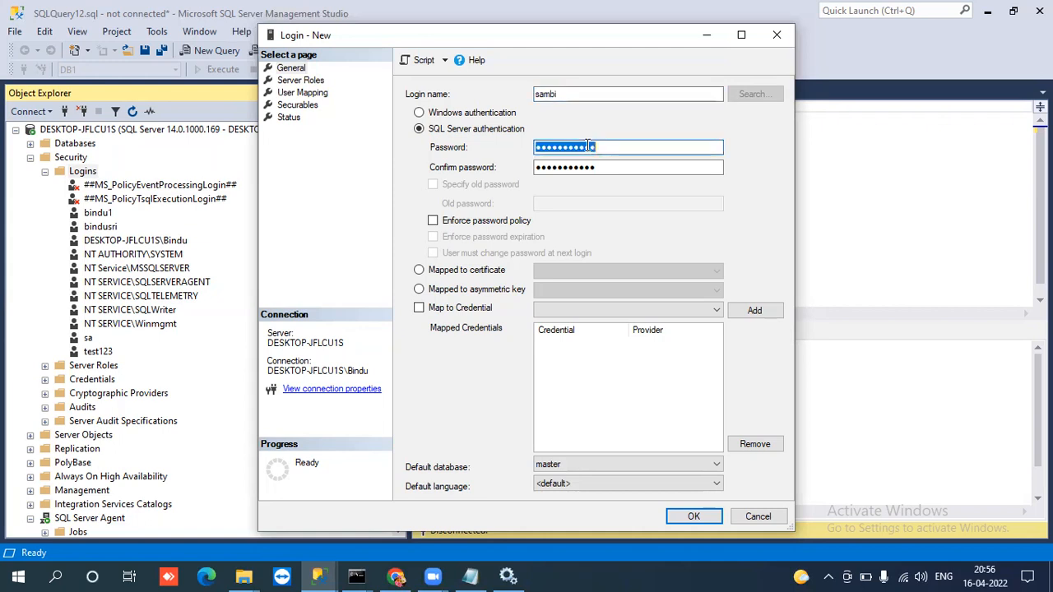
double_click(584, 163)
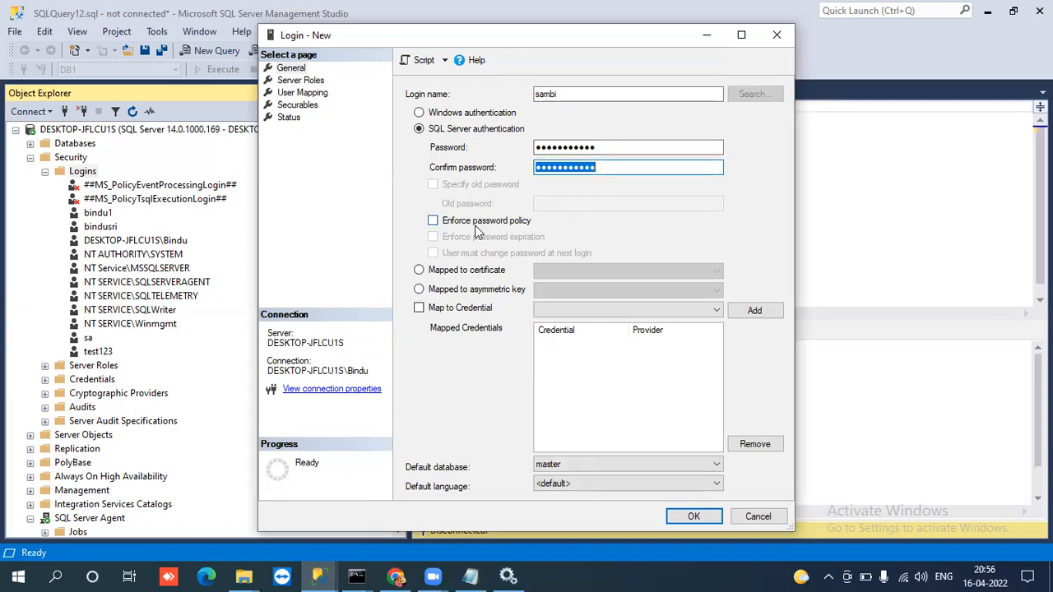
left_click(434, 222)
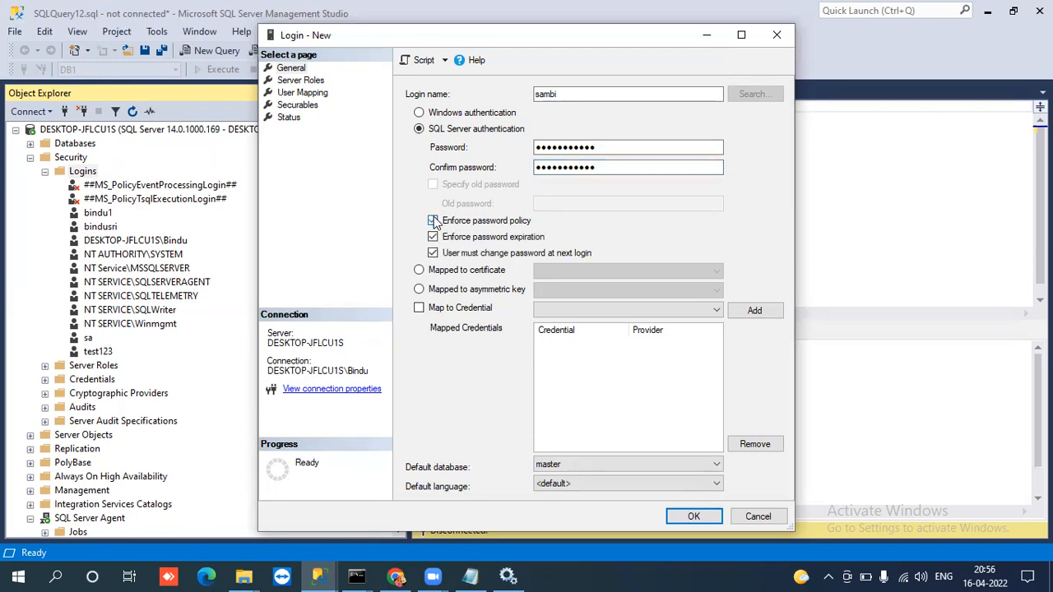
left_click(434, 221)
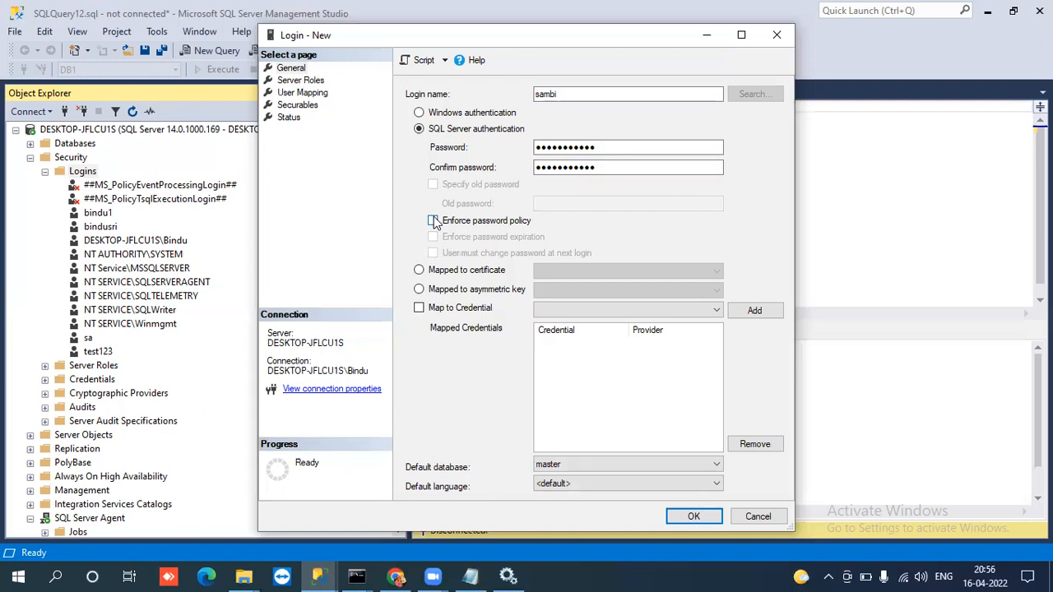
Review the new login's Server Roles page and its DB1 entry on the User Mapping page.
left_click(313, 81)
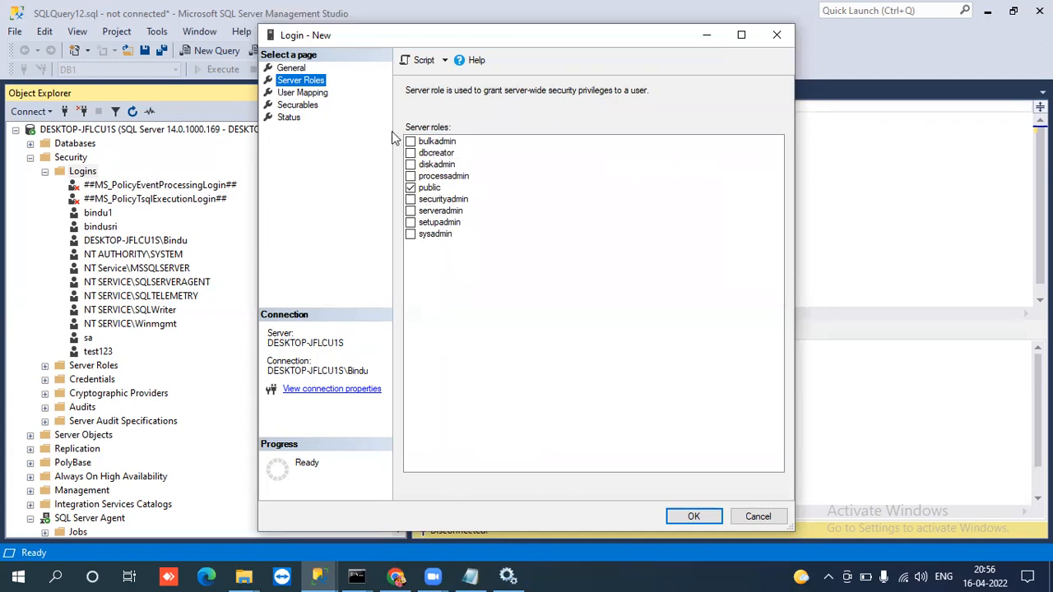
left_click(318, 94)
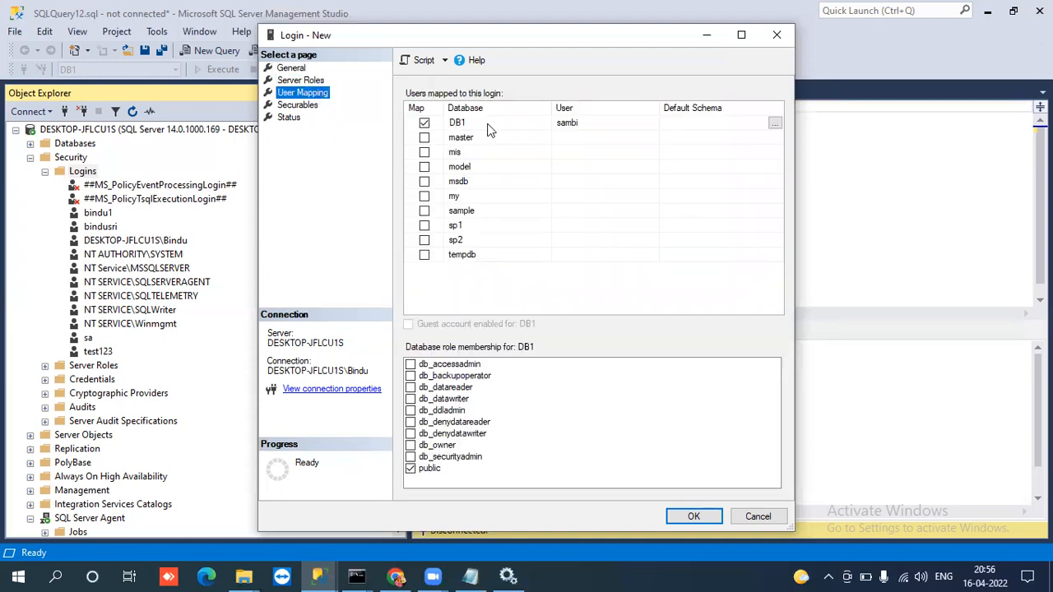
left_click(463, 124)
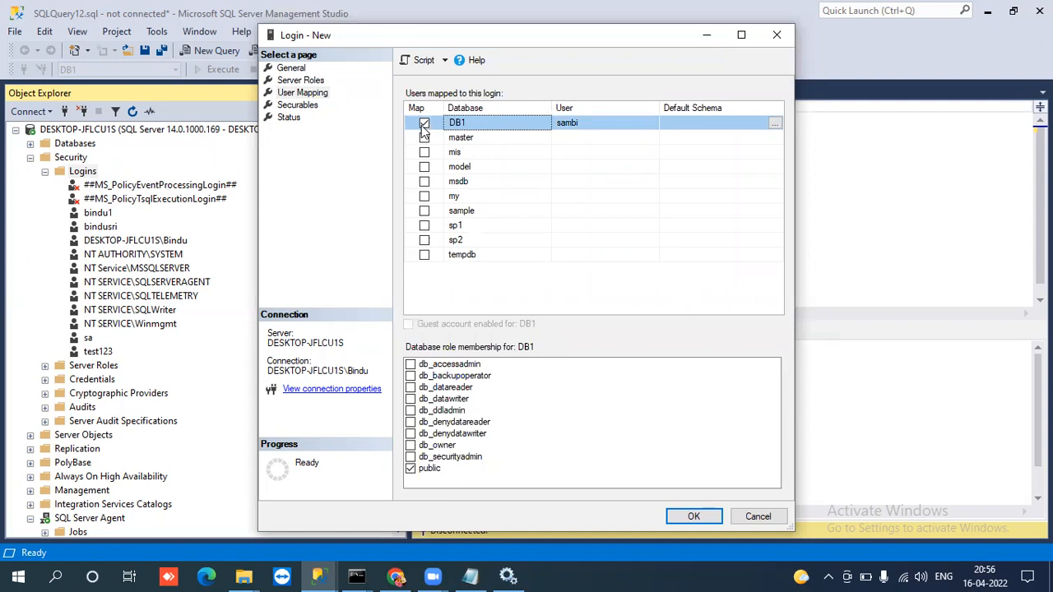
Try mapping the login to the mis database, remove that mapping and reselect the DB1 row.
left_click(424, 152)
left_click(424, 153)
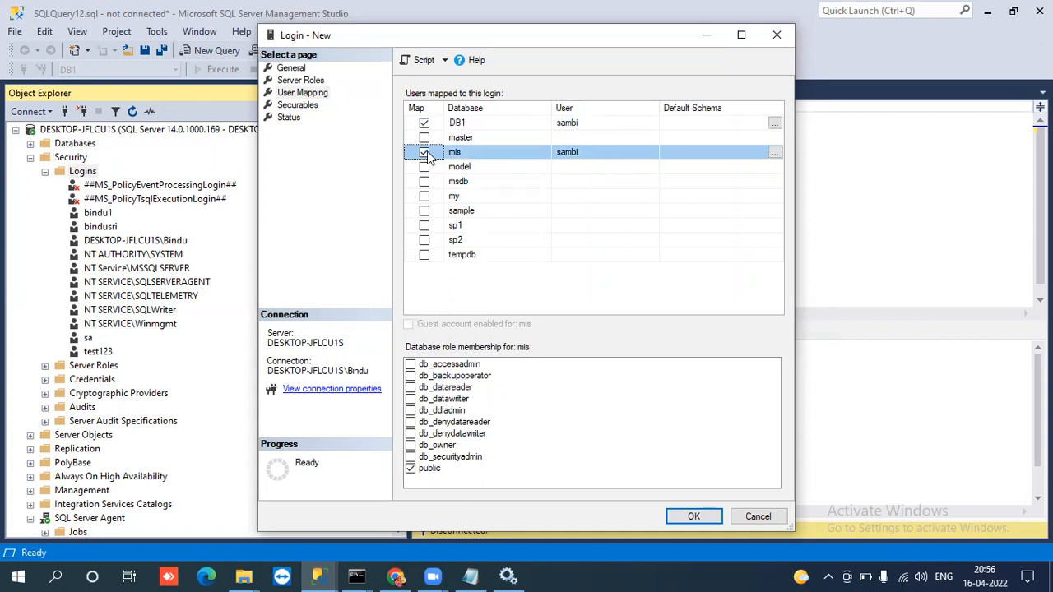
left_click(424, 153)
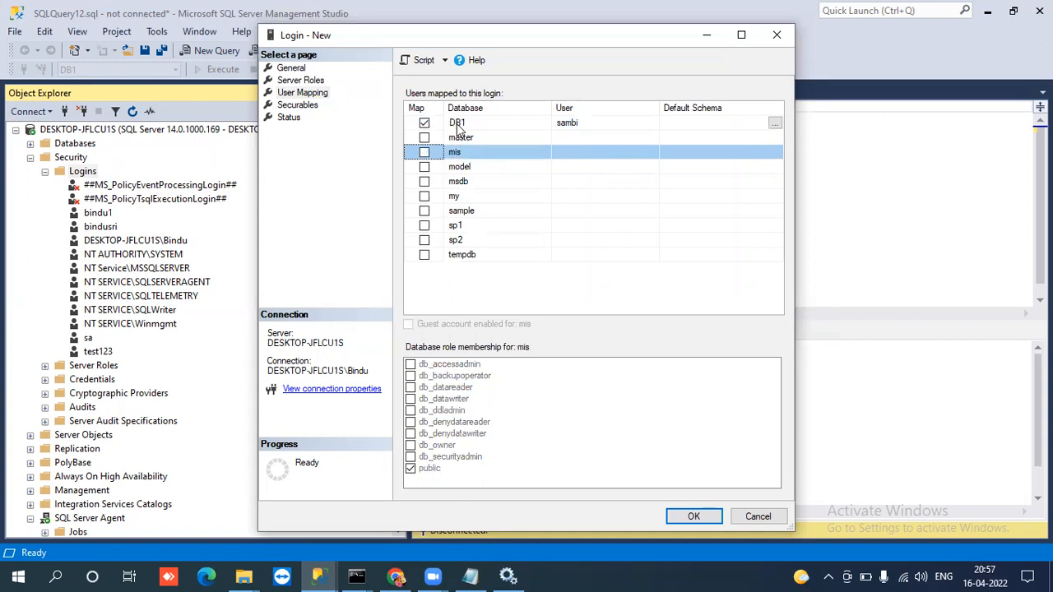
left_click(458, 125)
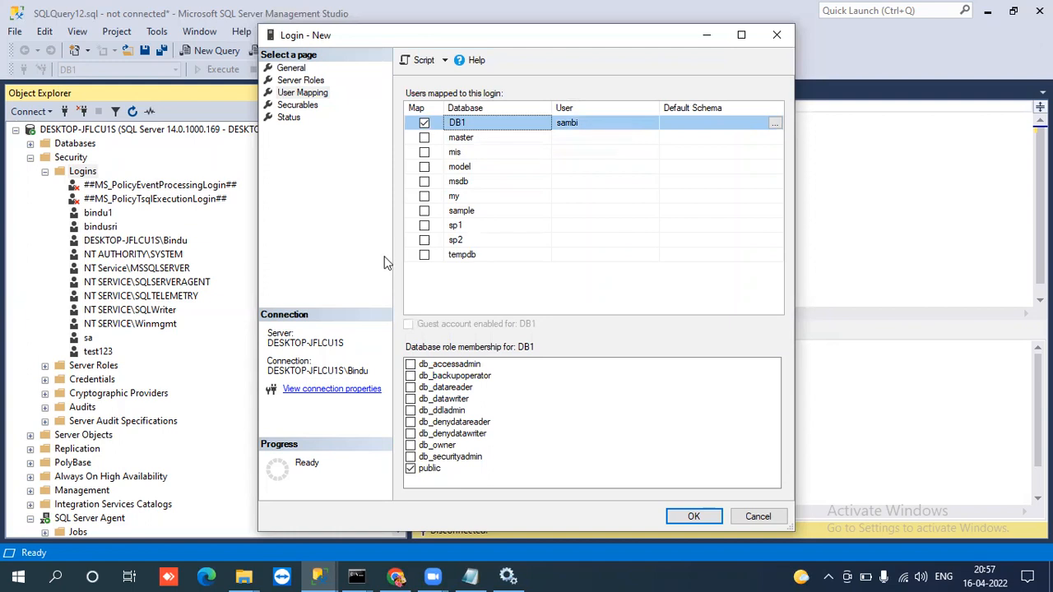
Recheck the login's Securables, Status and General pages and create the login.
left_click(311, 107)
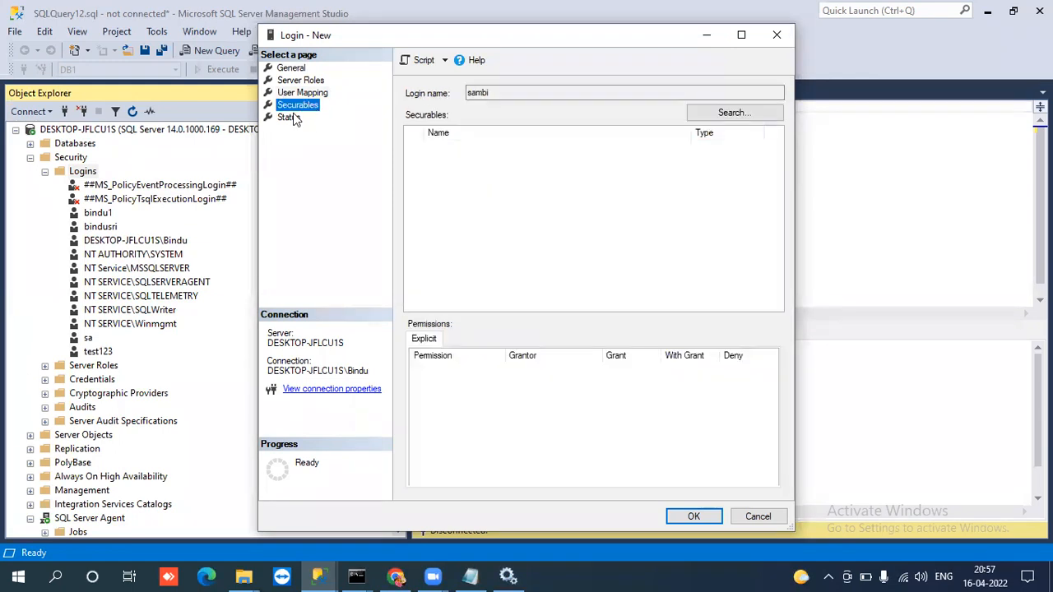
left_click(292, 116)
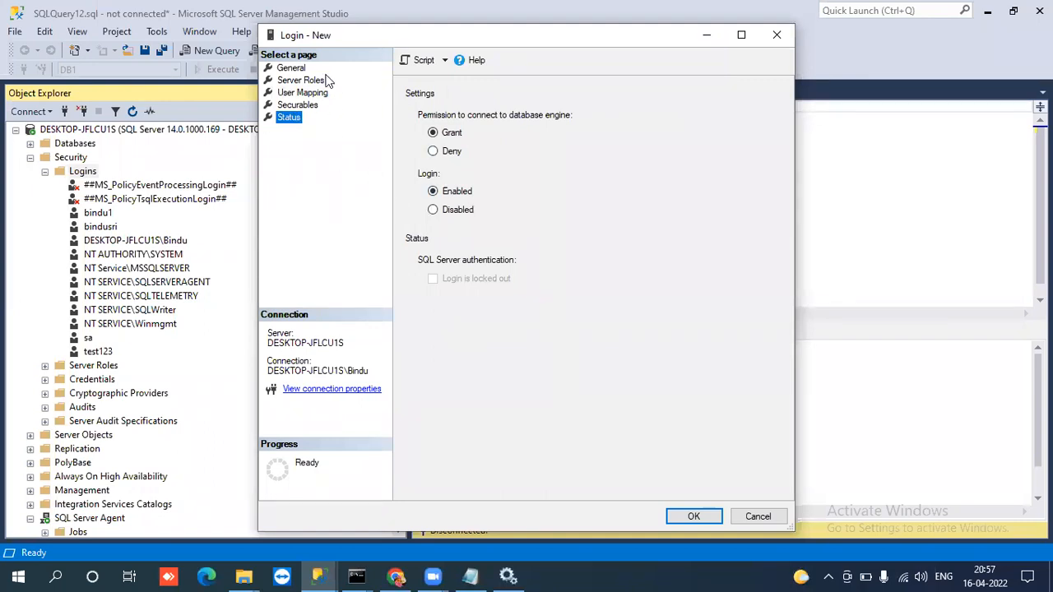
left_click(293, 68)
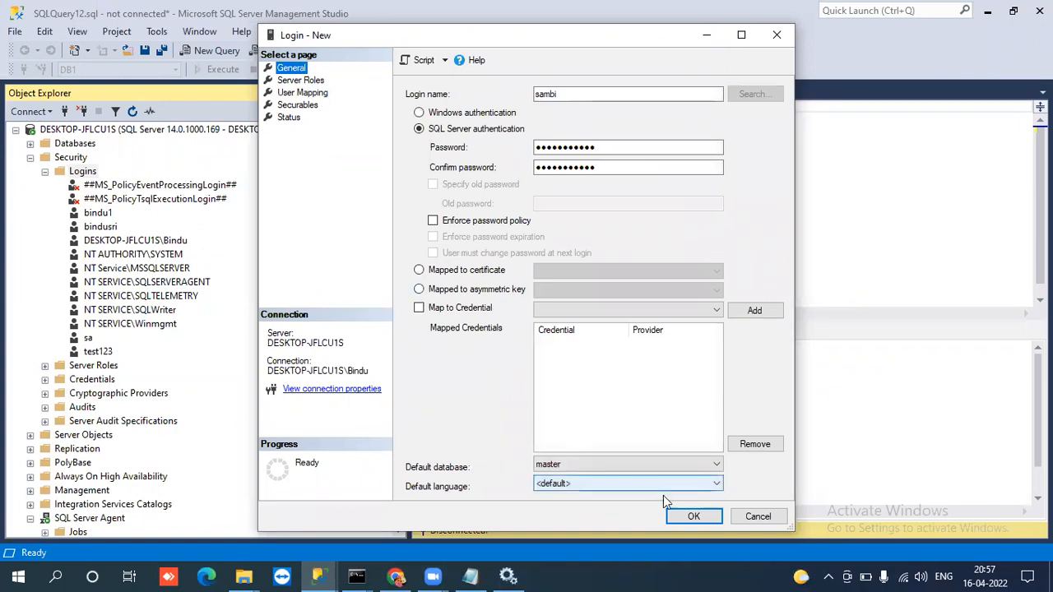
left_click(684, 515)
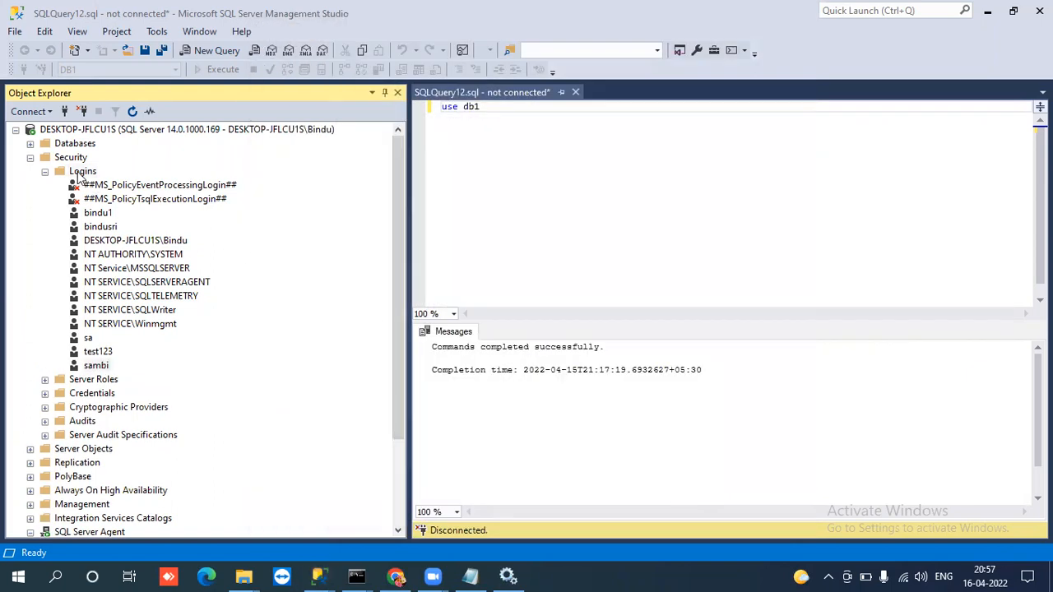
Locate the new login in the Logins folder and collapse the Security folder and the server tree.
left_click(92, 366)
left_click(92, 366)
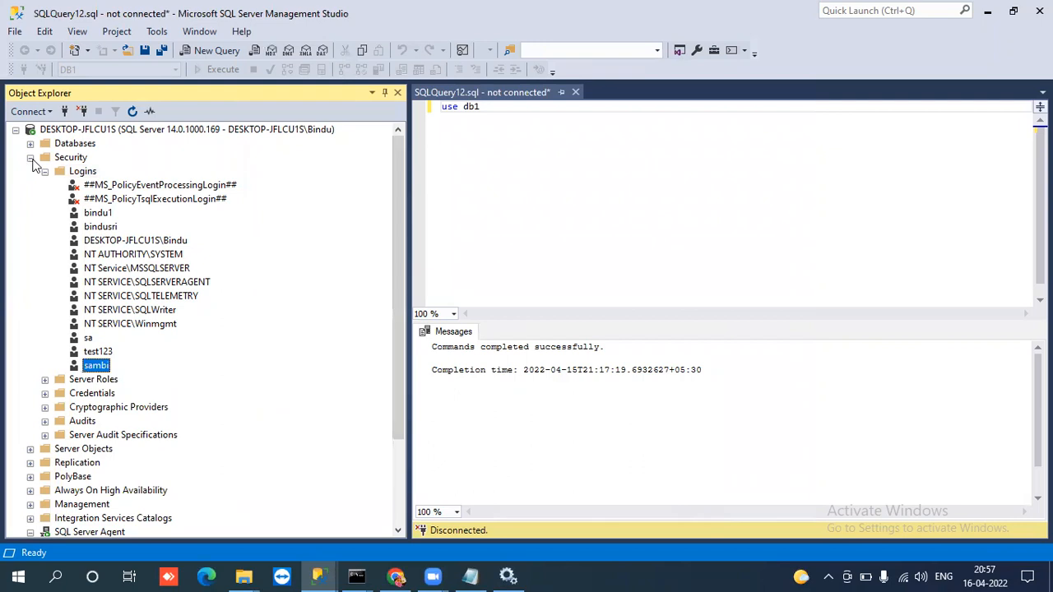
left_click(30, 158)
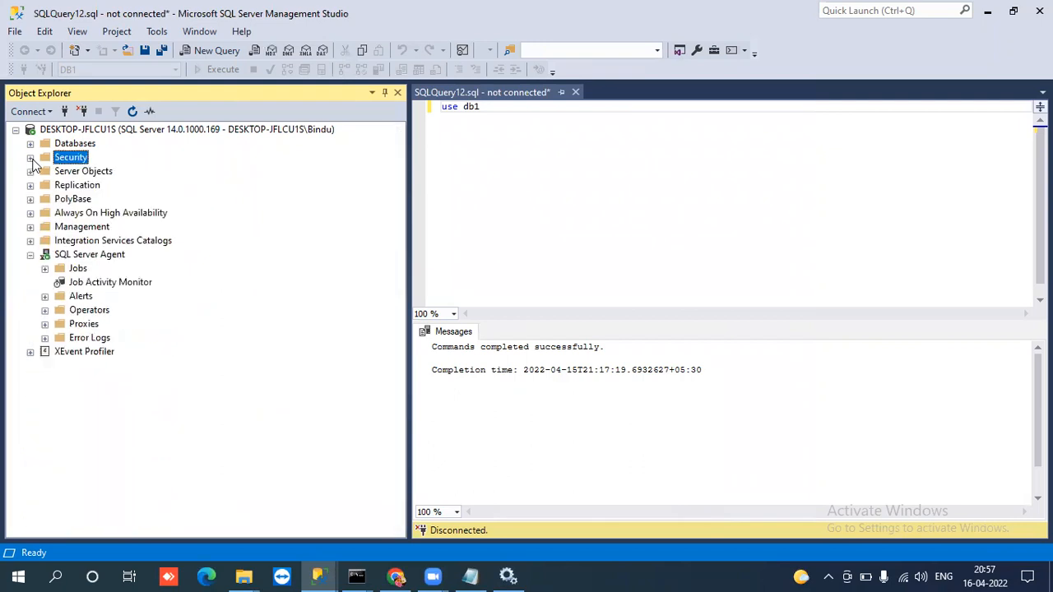
left_click(15, 130)
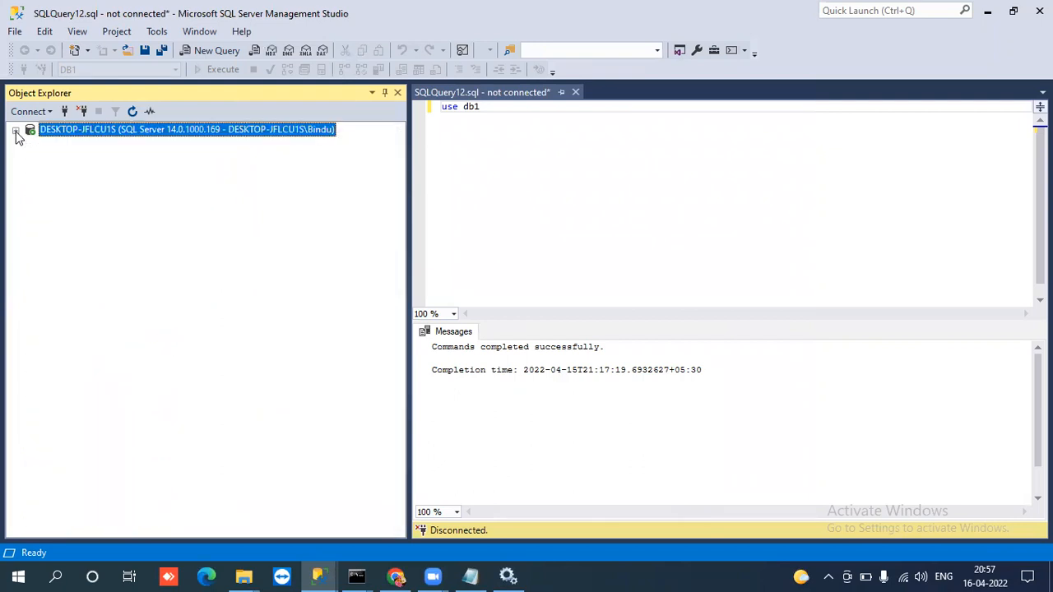
Set up another Object Explorer connection to DESKTOP-JFLCU1S using SQL Server Authentication and the new login's name.
left_click(64, 113)
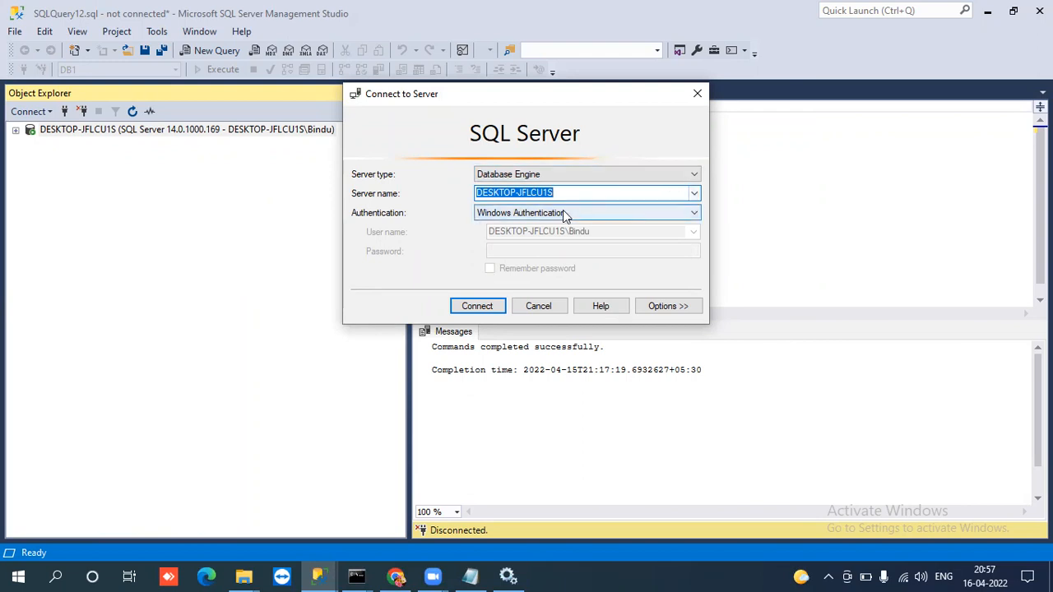
left_click(502, 215)
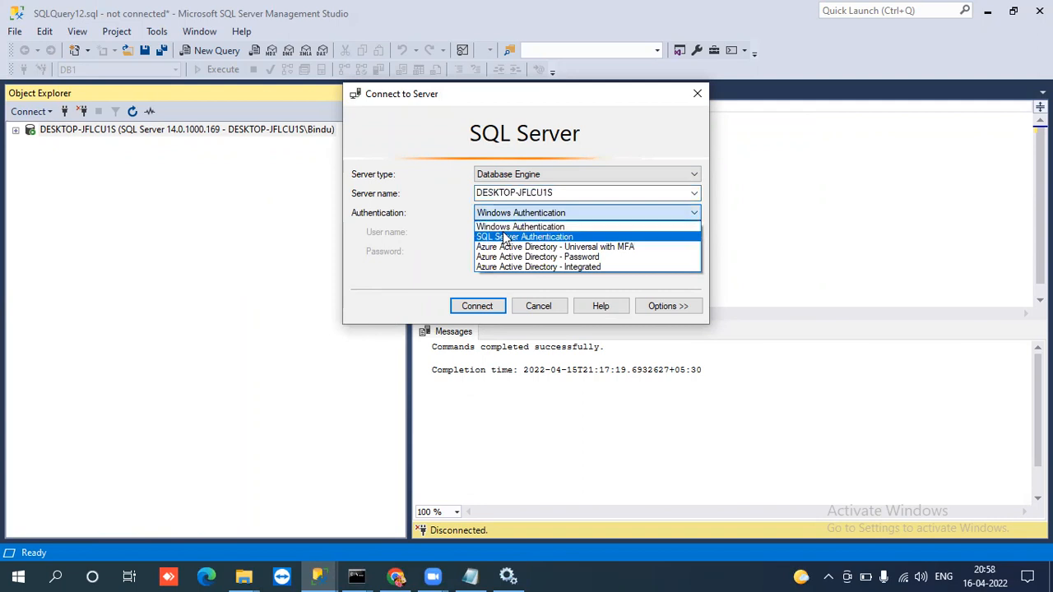
left_click(505, 237)
double_click(504, 231)
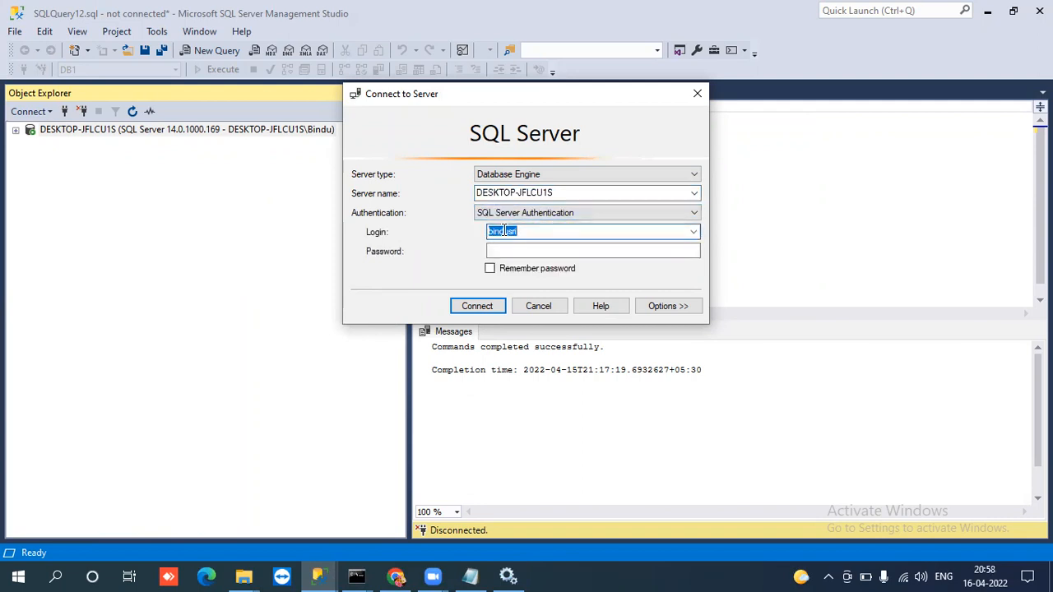
type("sambi")
key("Tab")
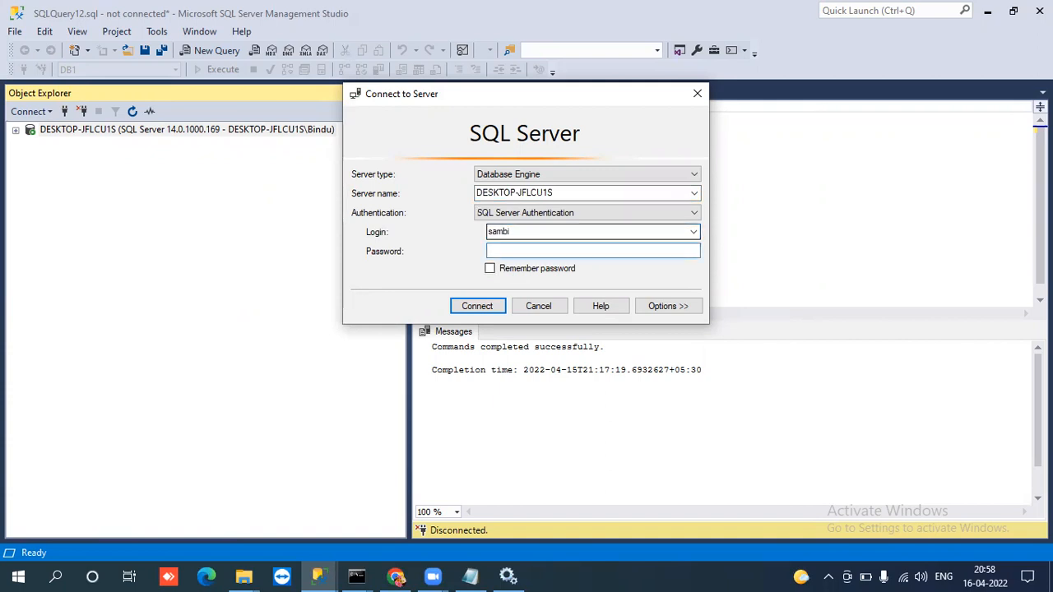
Enter the new login's password and connect to the server.
type("***********")
left_click(475, 306)
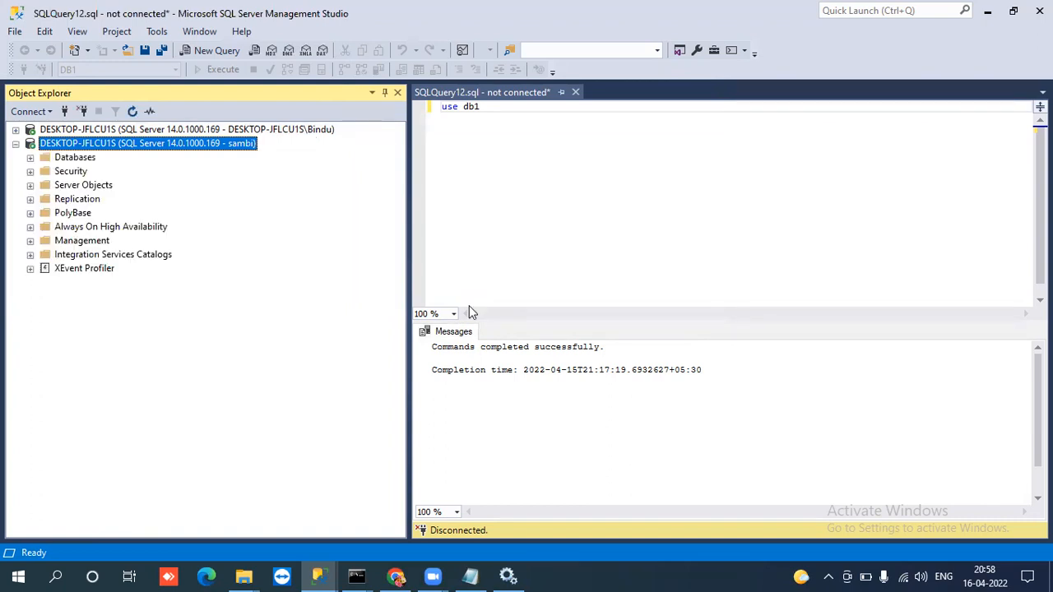
List the databases under the new login's connection and check access to DB1 by viewing its folders.
left_click(30, 159)
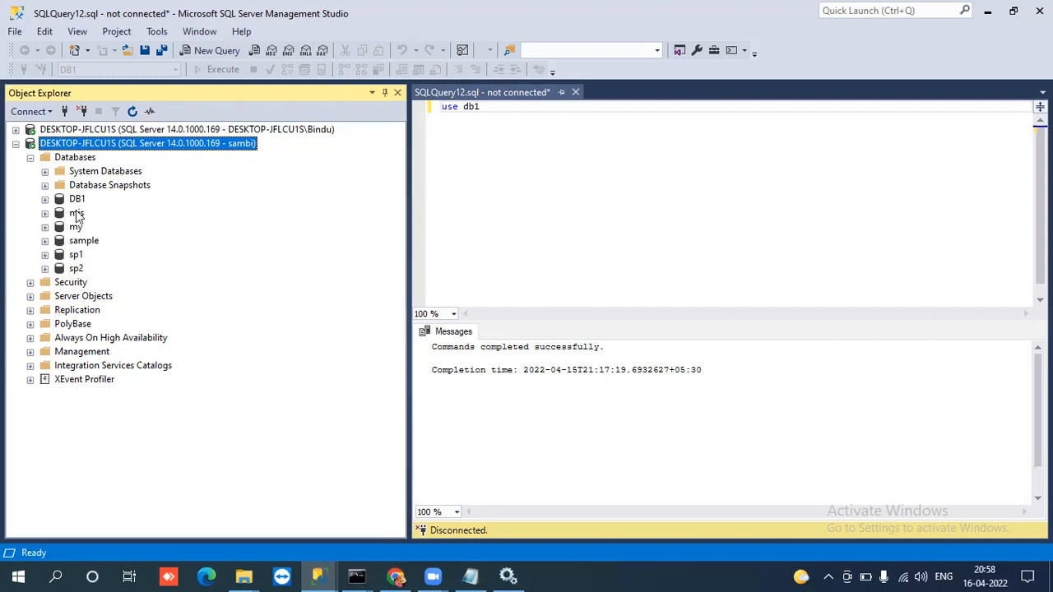
left_click(46, 199)
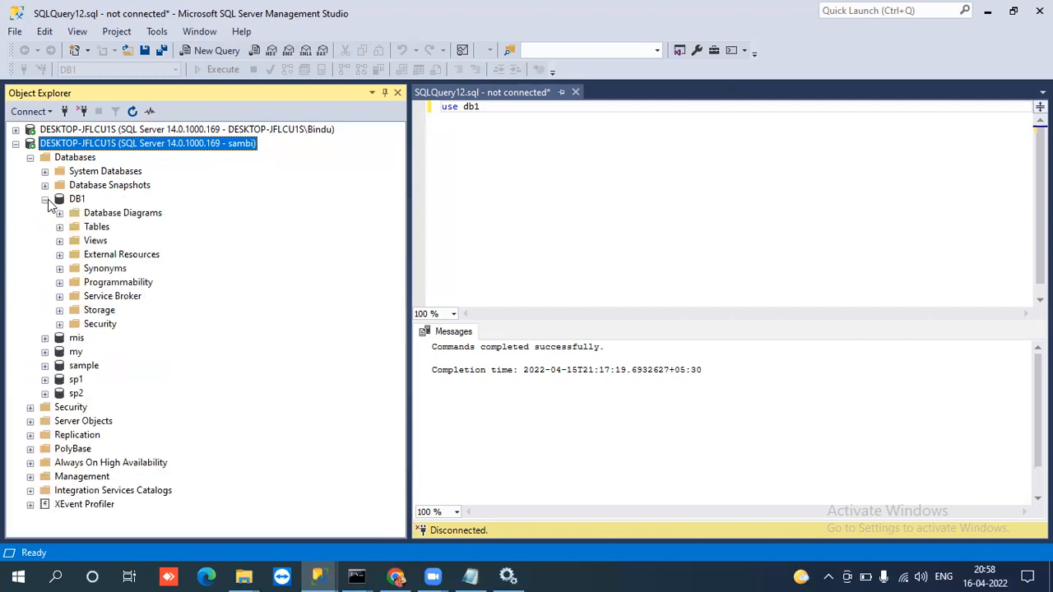
left_click(46, 199)
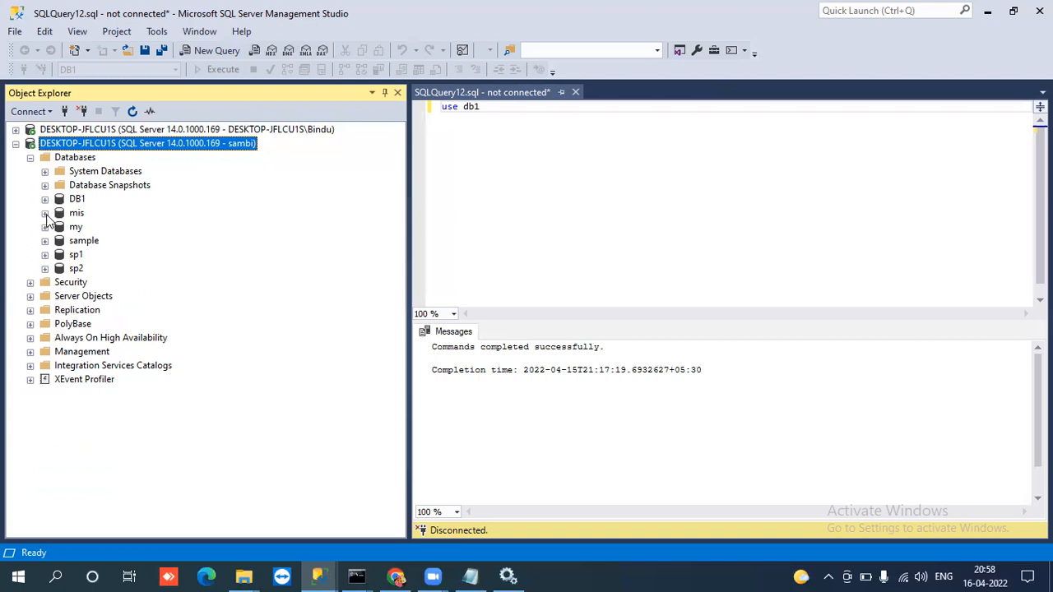
Test the login's access to the mis, my and sample databases, comparing it with access to the mapped DB1.
left_click(45, 213)
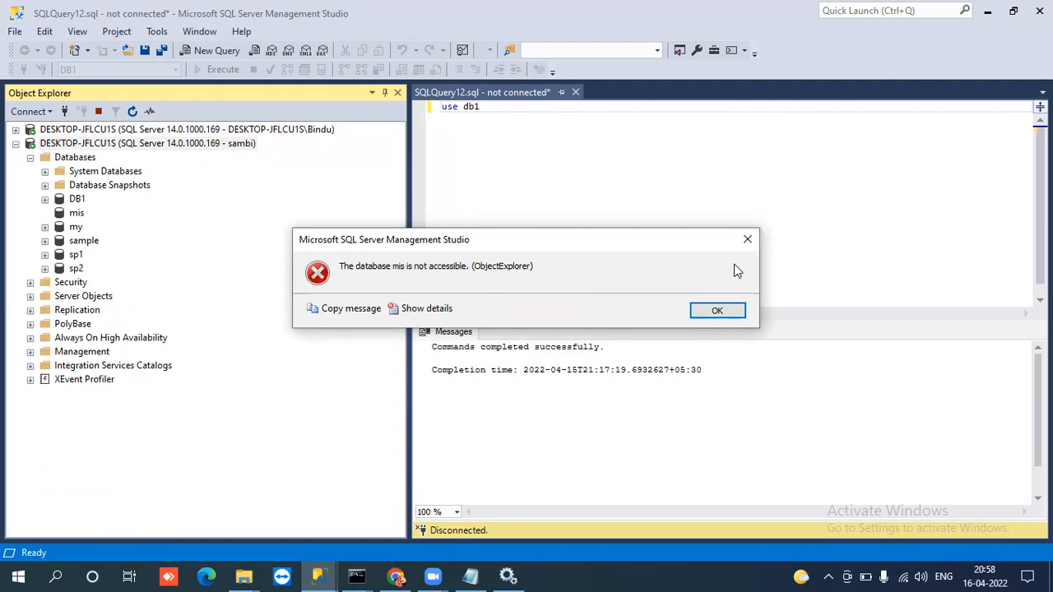
left_click(747, 240)
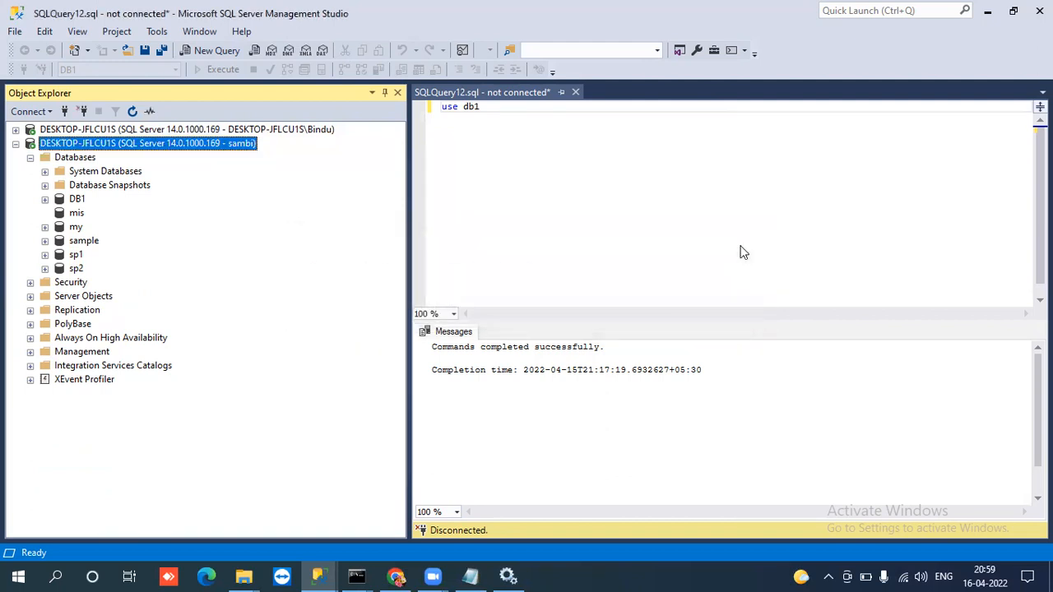
left_click(44, 227)
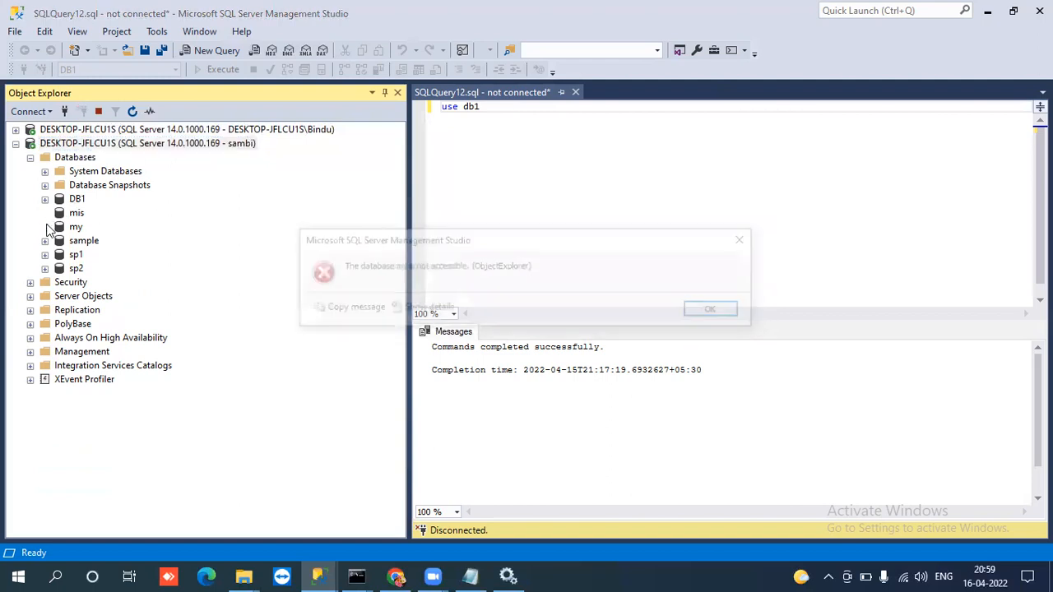
left_click(747, 240)
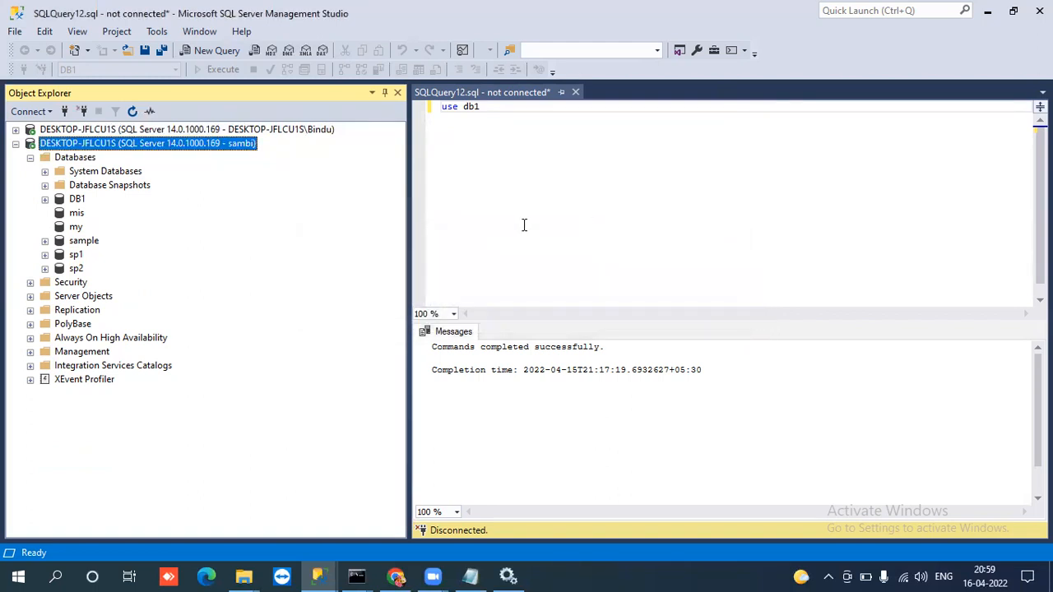
left_click(45, 241)
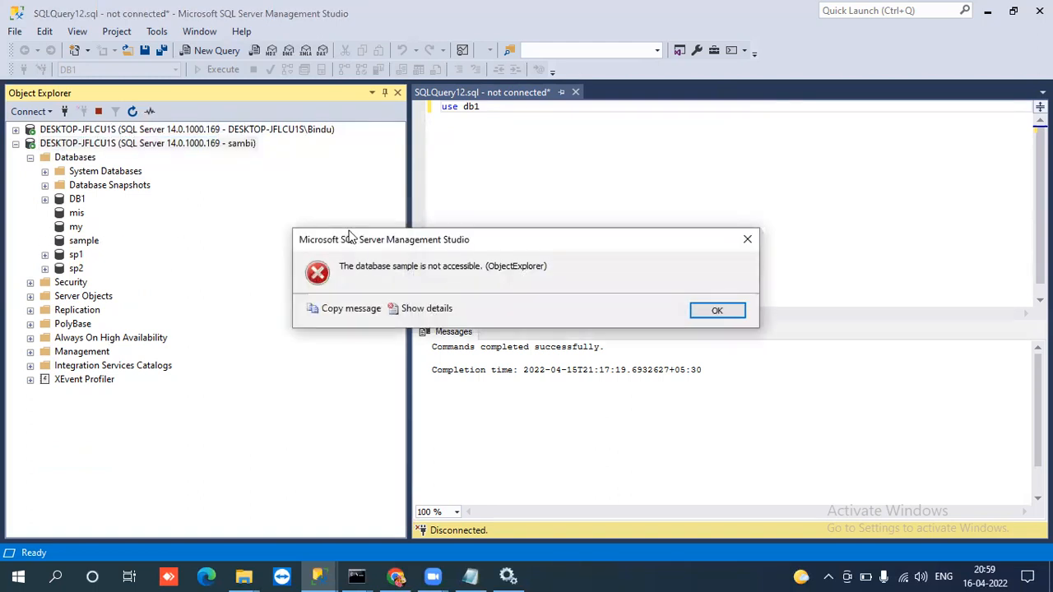
left_click(747, 240)
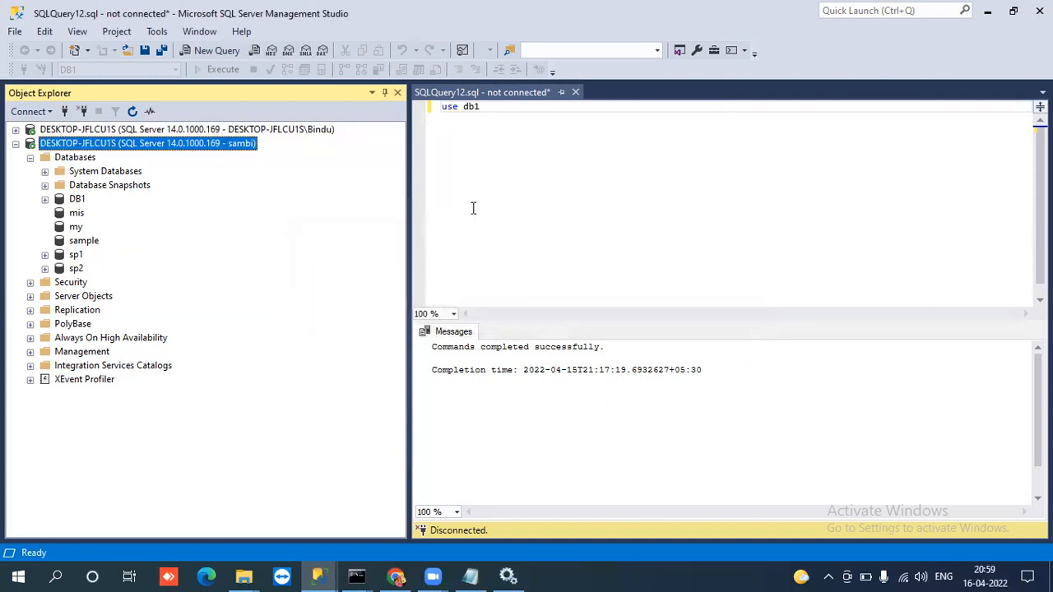
left_click(45, 200)
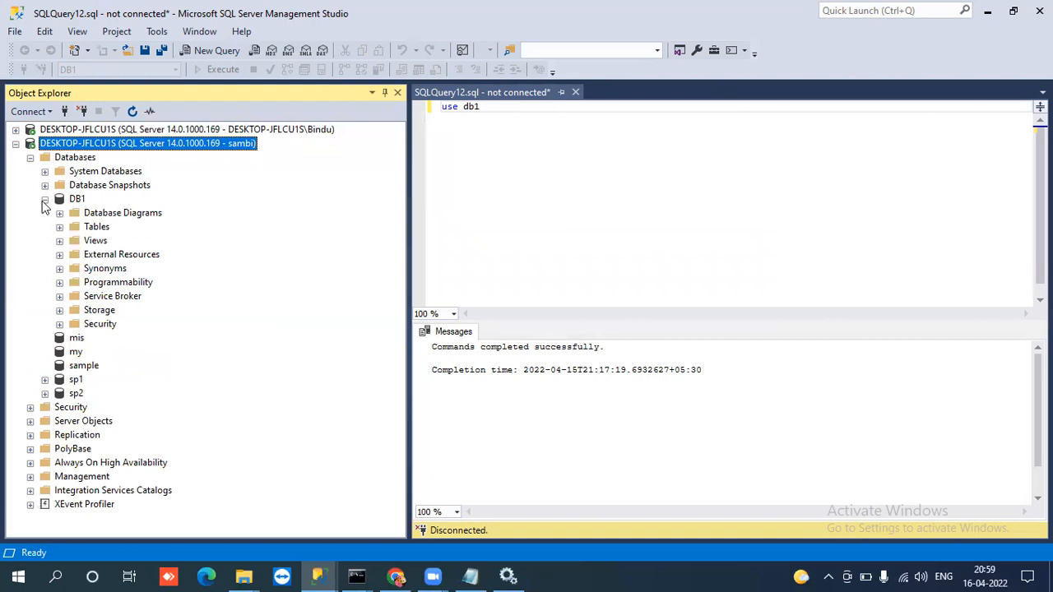
left_click(45, 200)
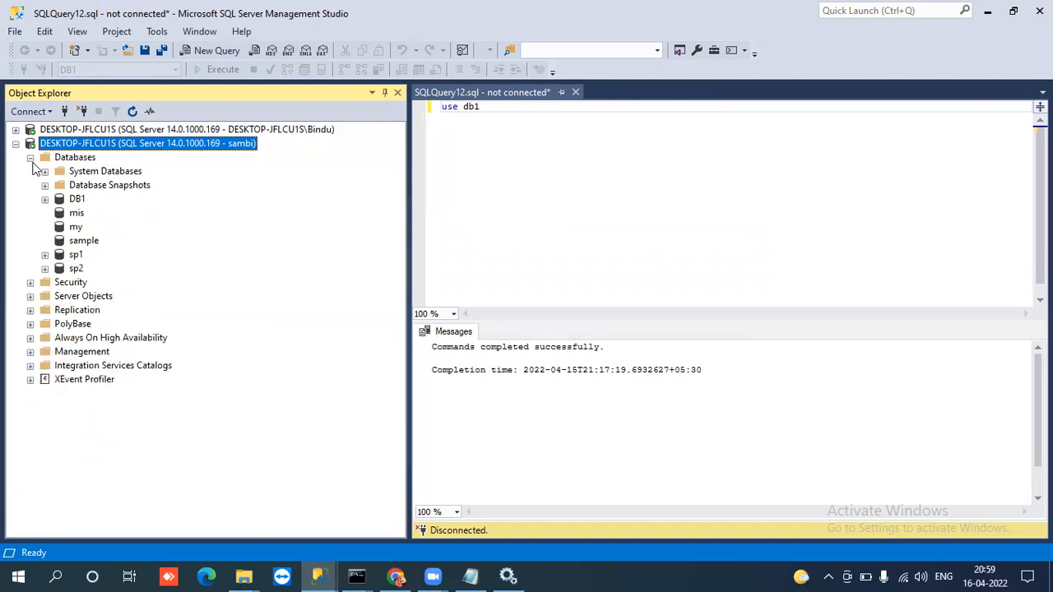
Review the database list under the new login's connection again and recheck the folders inside DB1.
left_click(30, 157)
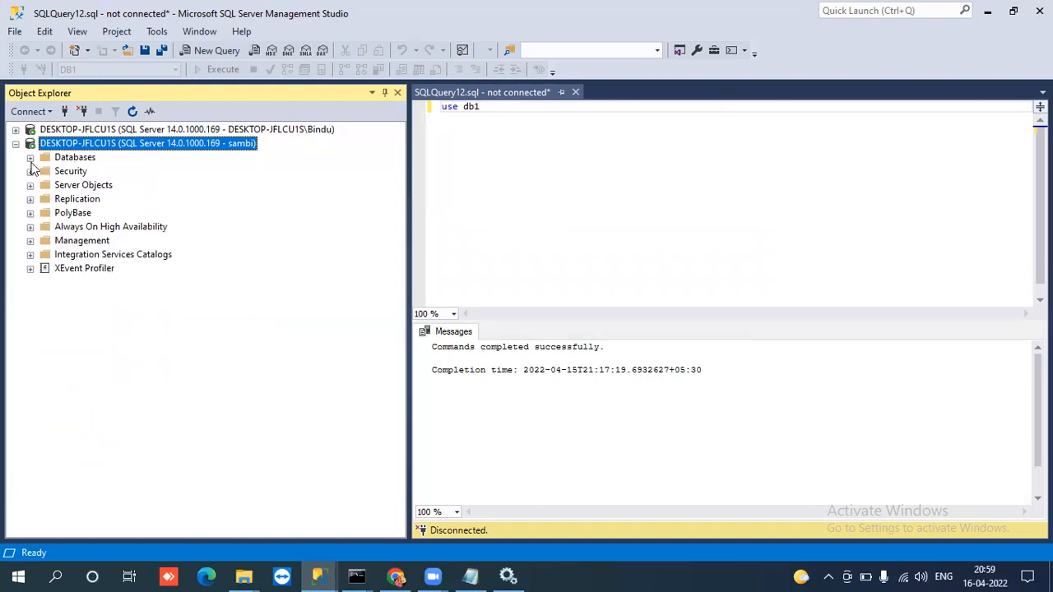
left_click(30, 159)
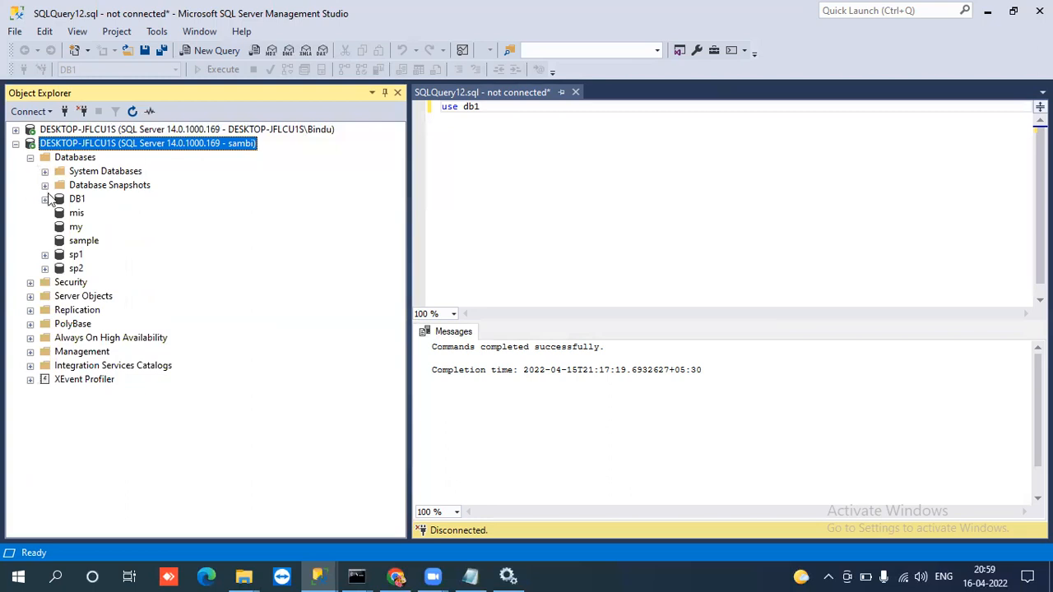
left_click(46, 199)
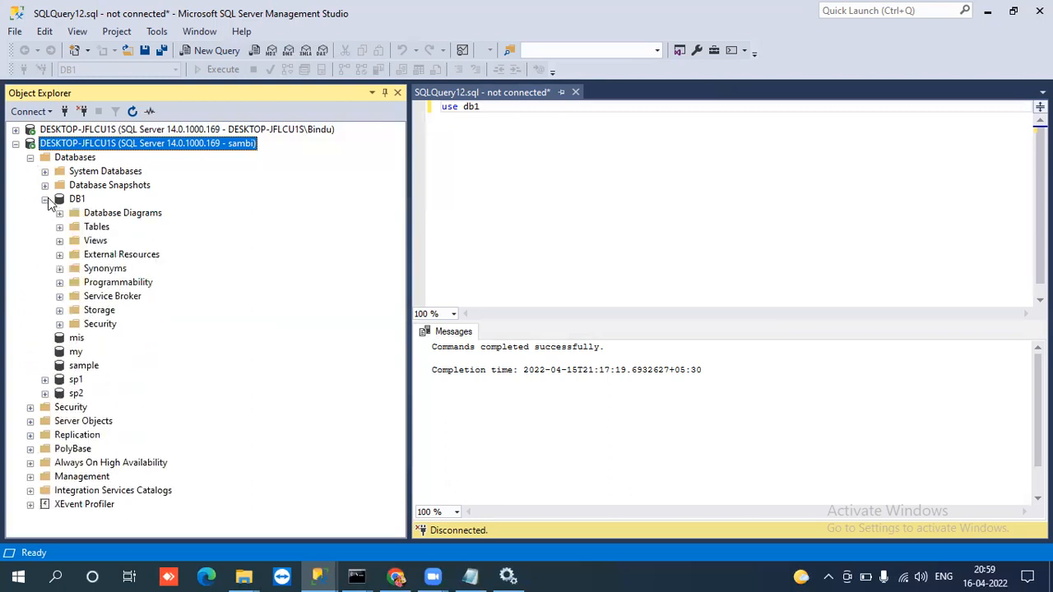
left_click(45, 199)
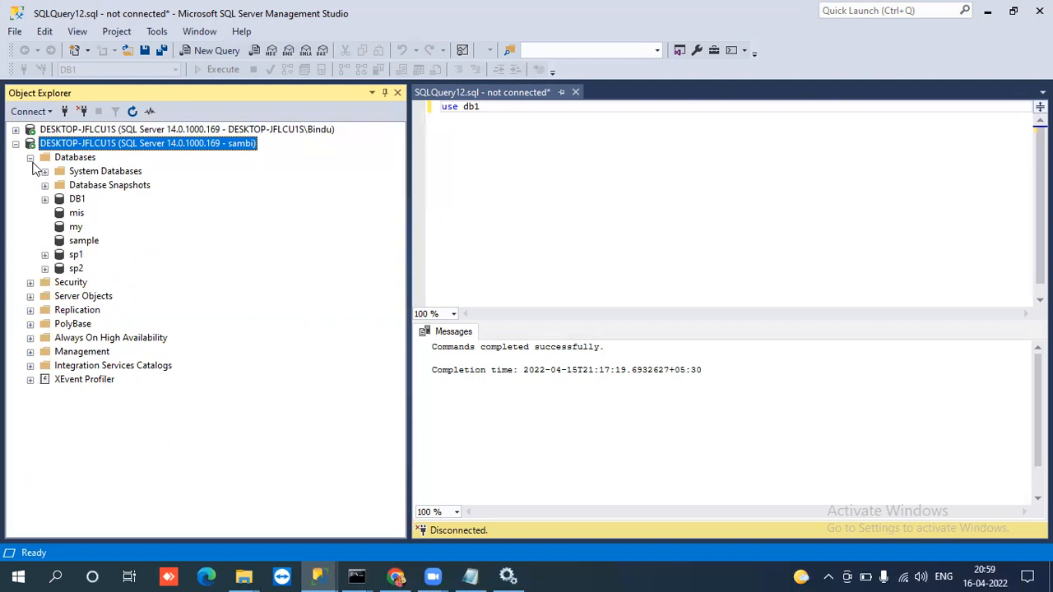
Collapse the new login's server tree and switch to the SQL_DBA_Topics notes in Notepad.
left_click(31, 158)
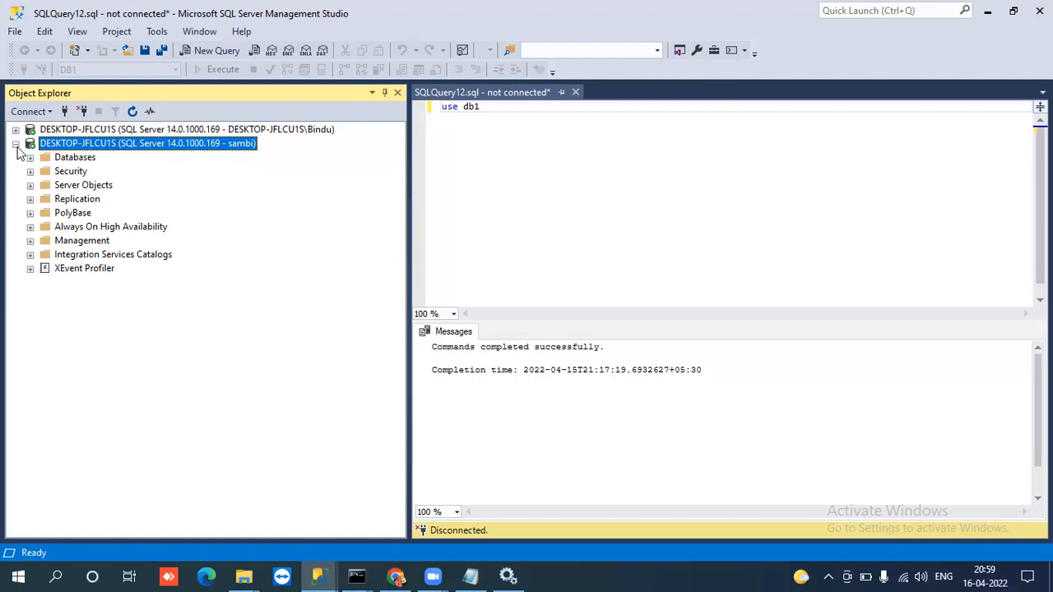
left_click(16, 144)
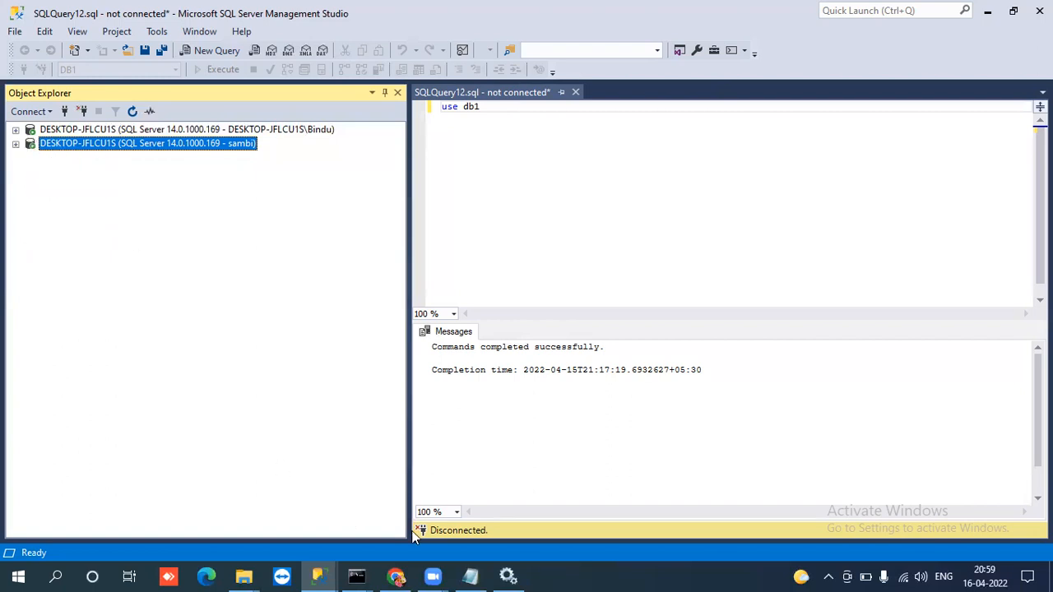
left_click(471, 576)
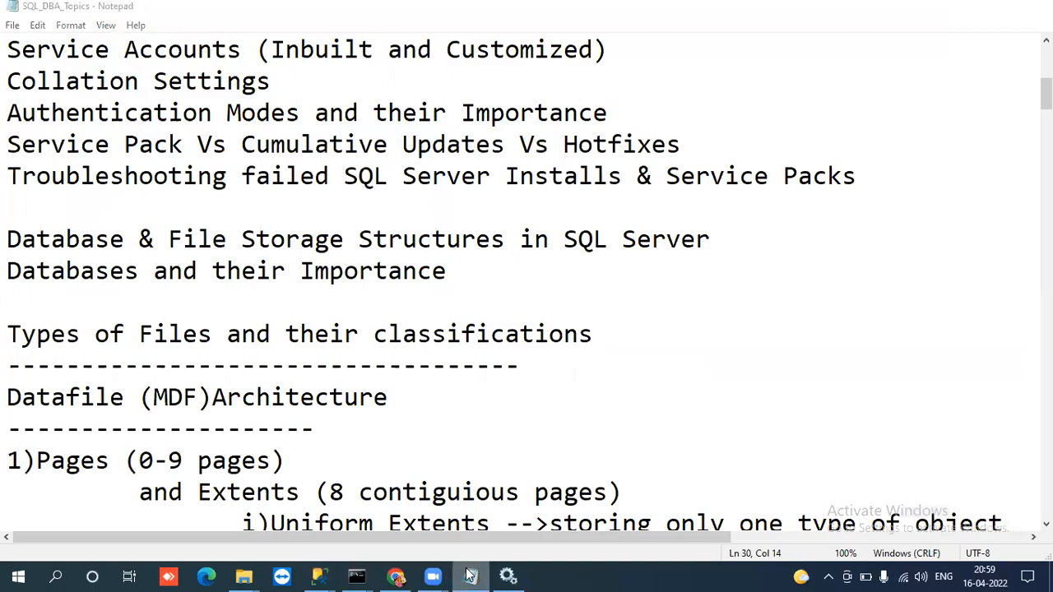